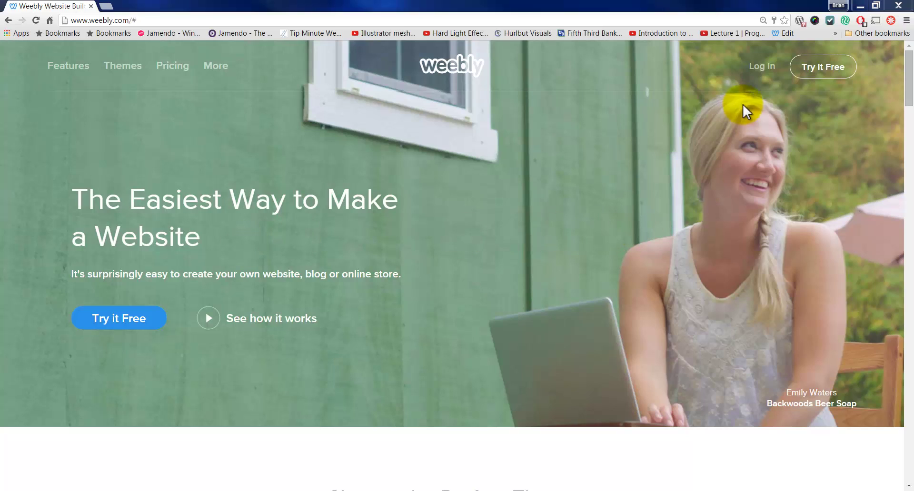
Log in to Weebly with the linked Google account and show the account's site list
left_click(767, 66)
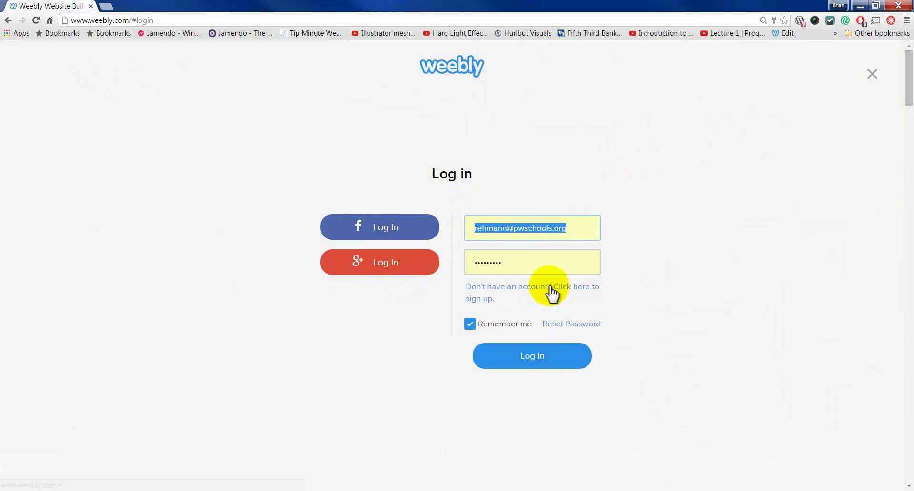
left_click(389, 269)
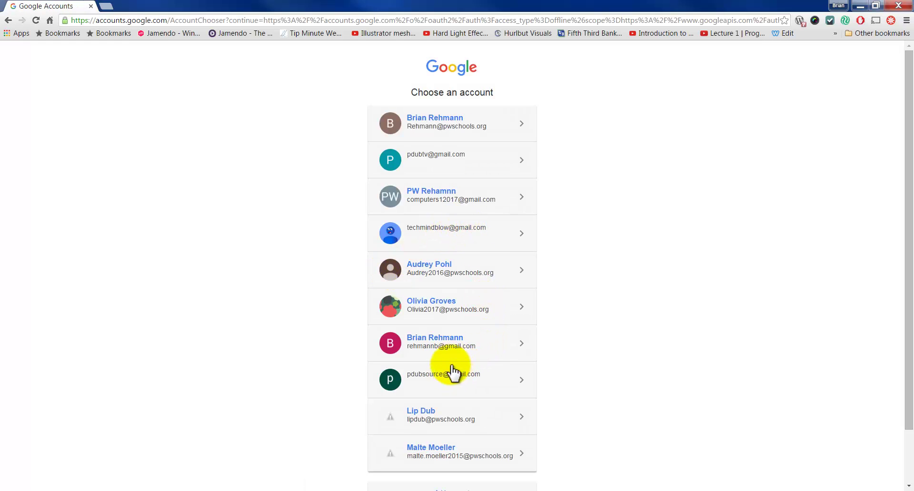
left_click(458, 202)
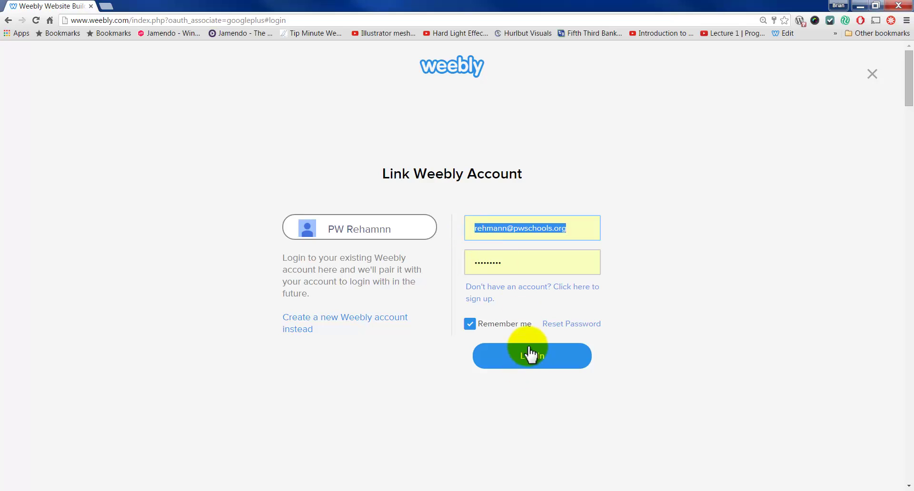
left_click(386, 235)
left_click(515, 360)
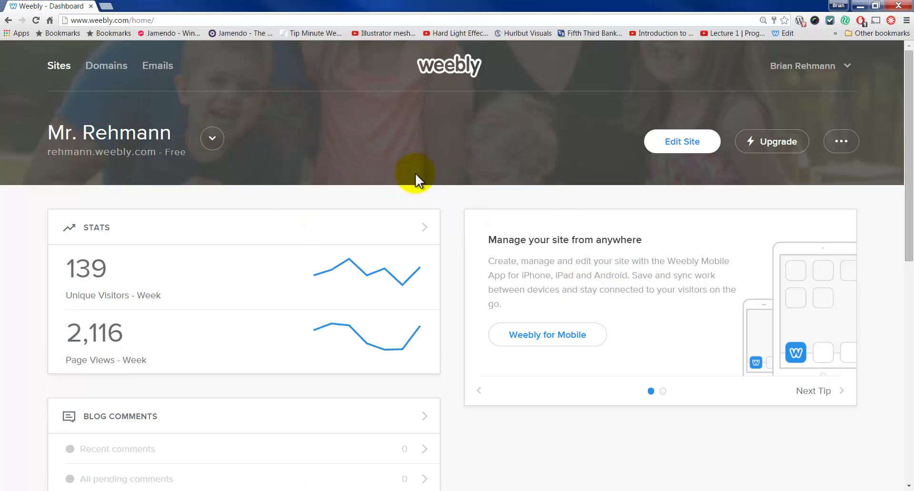
left_click(213, 139)
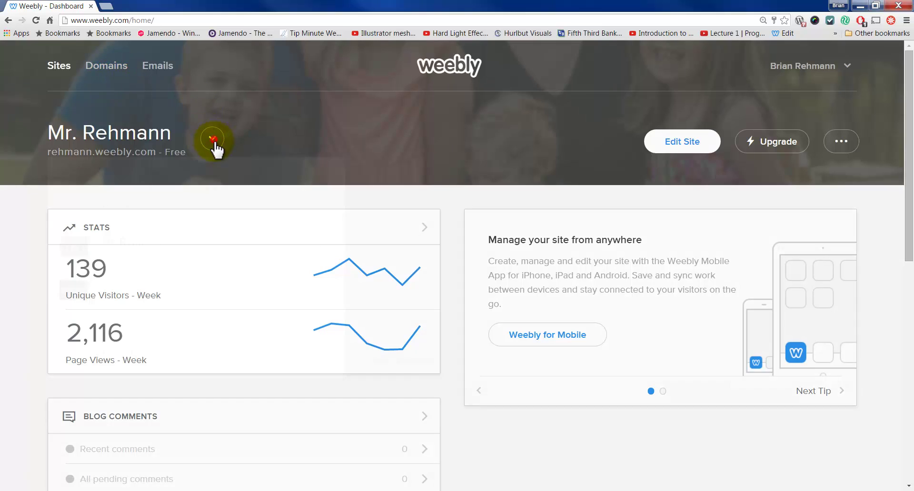
Add a new standard website and choose the Cento theme for it
left_click(138, 210)
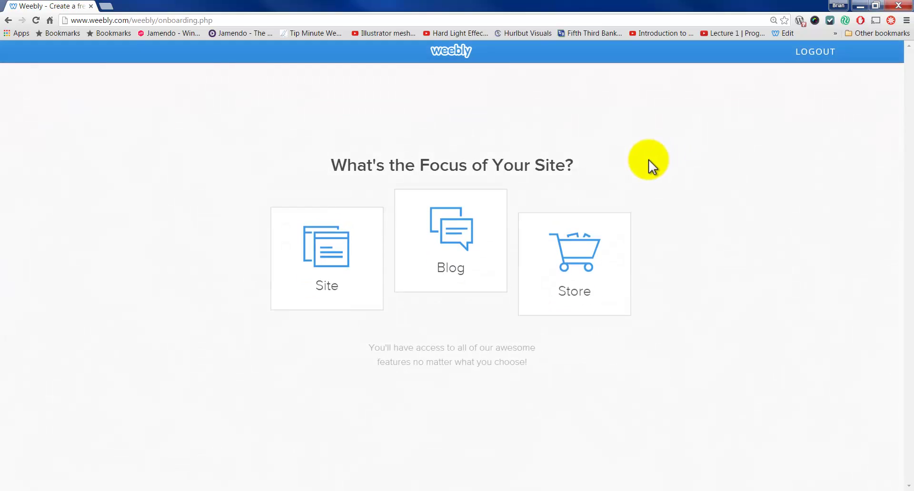
left_click(328, 252)
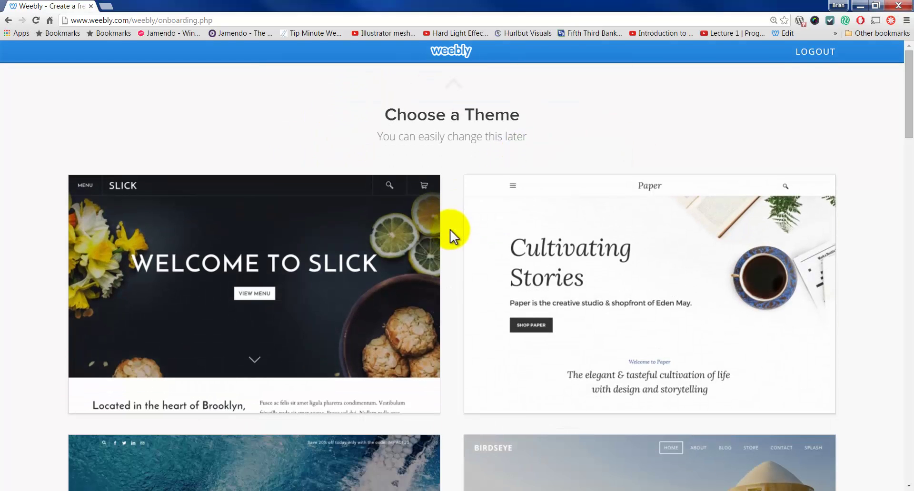
scroll(447, 257, "down", 4)
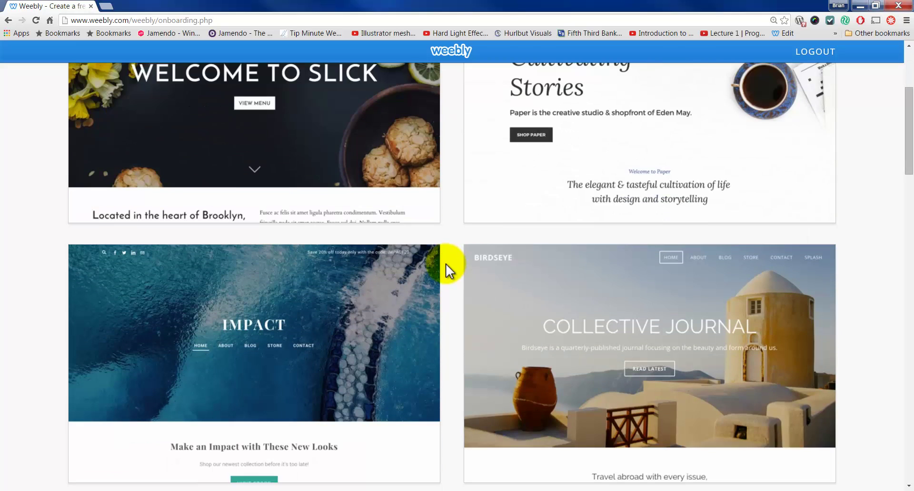
scroll(445, 264, "down", 6)
scroll(441, 264, "down", 5)
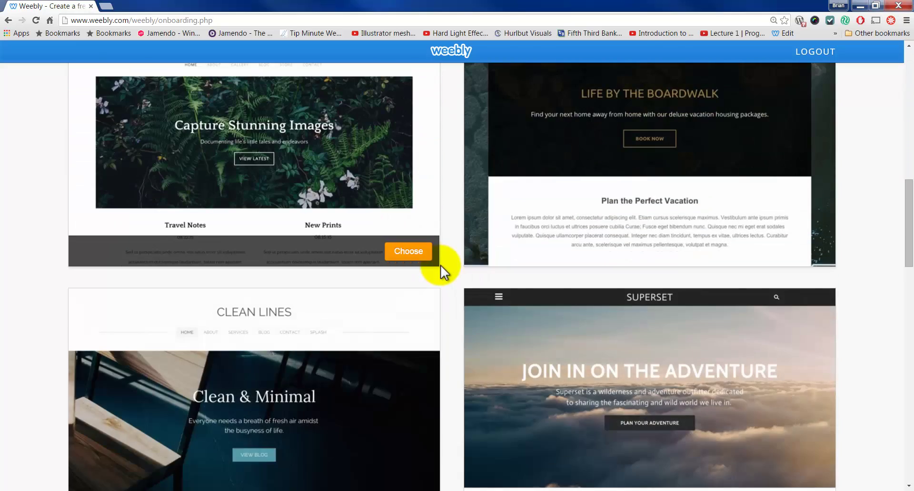
scroll(478, 272, "up", 3)
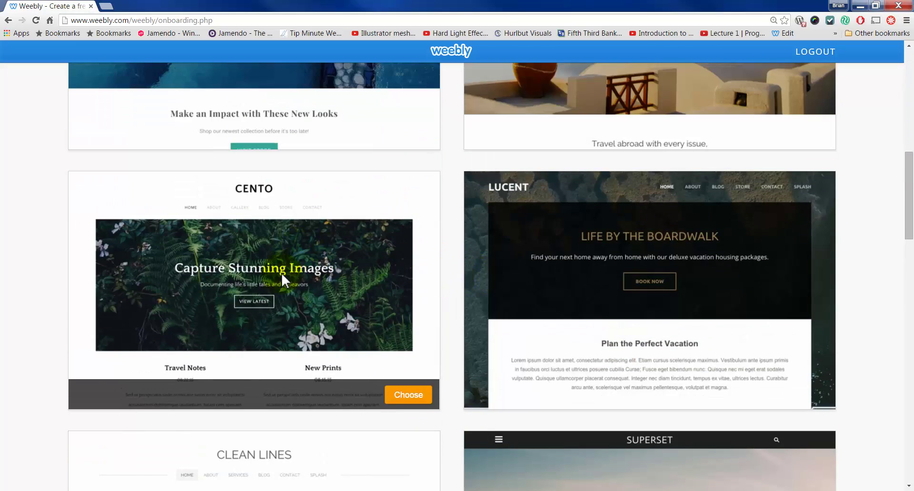
scroll(381, 321, "down", 5)
scroll(371, 318, "up", 4)
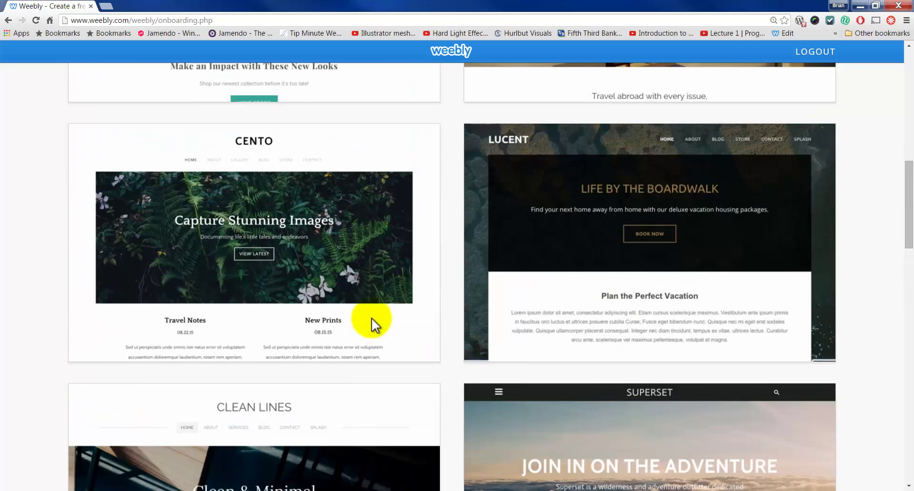
left_click(398, 347)
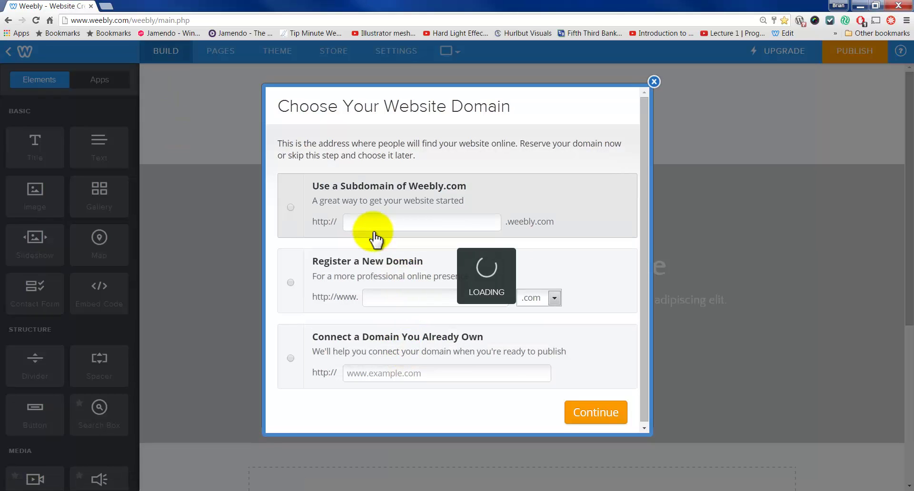
Claim an available free weebly.com subdomain name and continue into the site editor
left_click(376, 222)
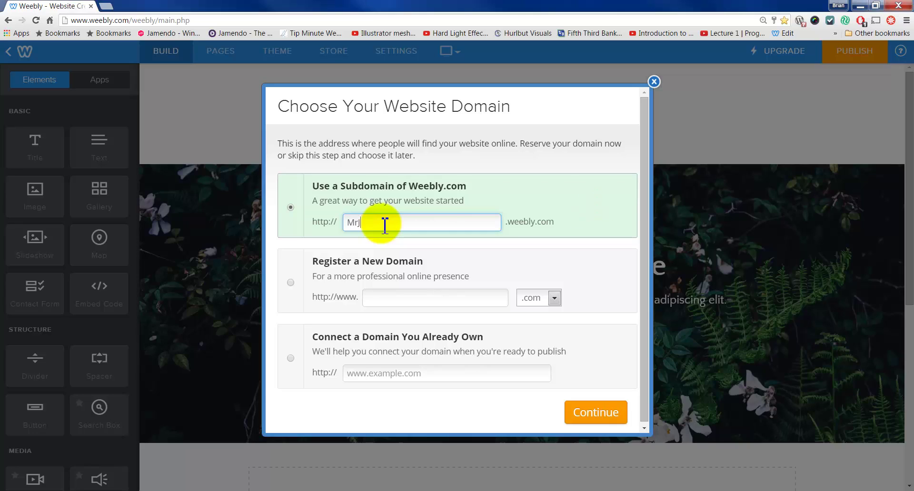
type("nSmith12")
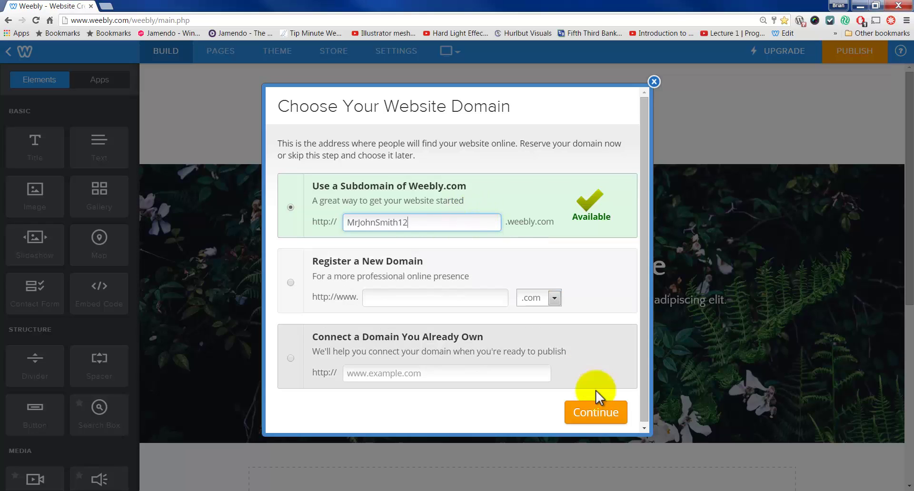
left_click(595, 415)
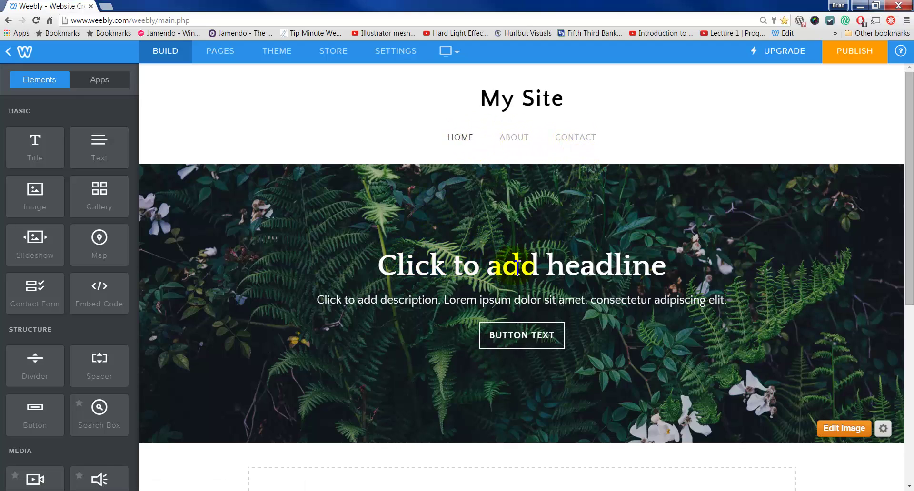
left_click(500, 98)
Clear the existing My Site title text
left_click(422, 95)
left_click(522, 98)
left_click(522, 99)
left_click(501, 104)
type("fdasfa")
key("Delete")
key("Delete")
key("Delete")
key("Delete")
key("Delete")
key("Delete")
key("BackSpace")
key("BackSpace")
key("BackSpace")
key("BackSpace")
key("BackSpace")
key("BackSpace")
key("BackSpace")
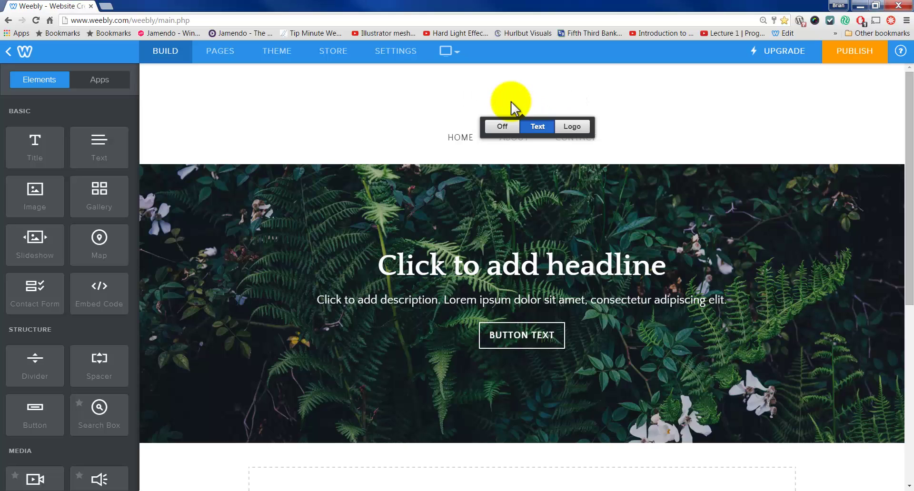
Enter 'Mr. Smith's Portfolio' as the site title and show the Pages list
type("Mr. Smith's {po")
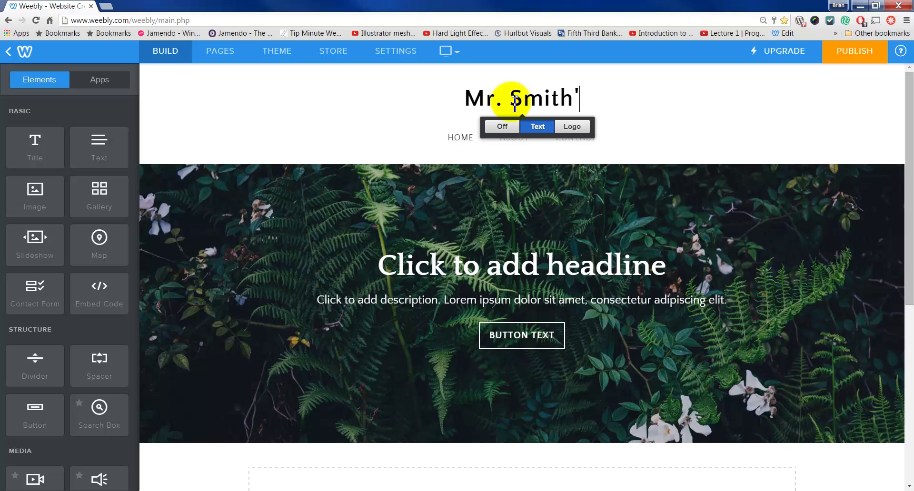
key("BackSpace")
key("BackSpace")
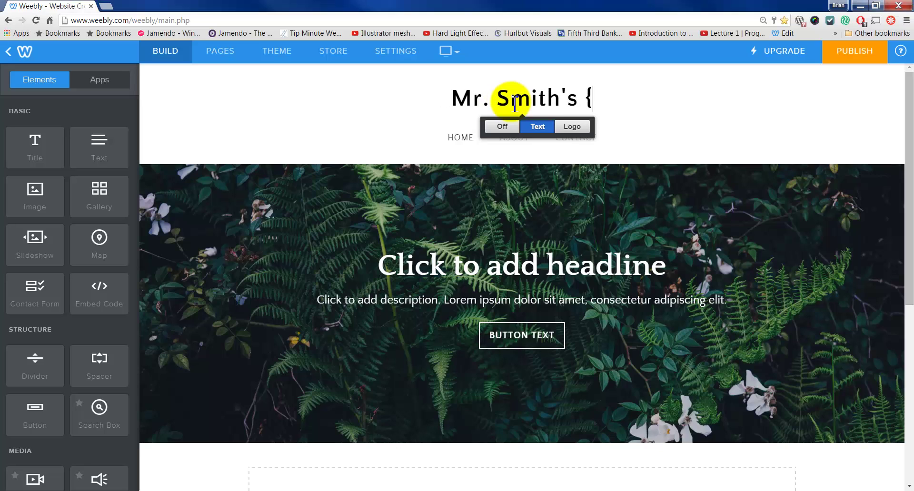
key("BackSpace")
type("Portfolio")
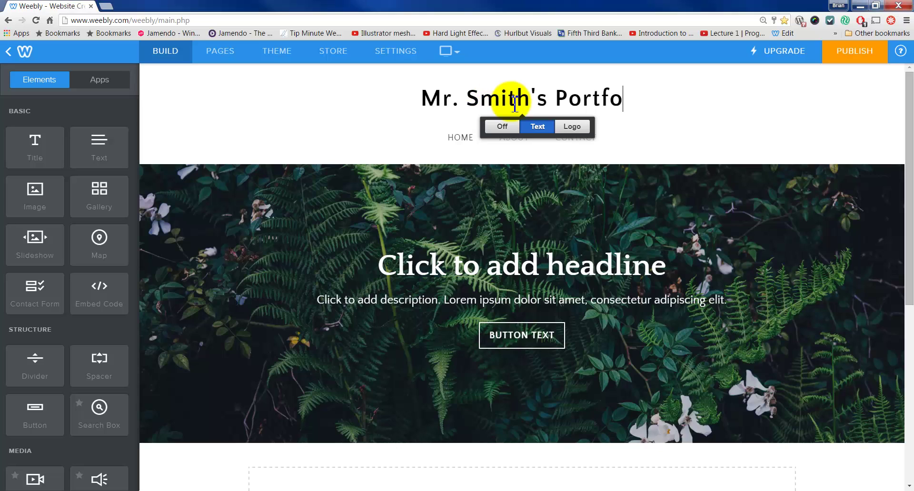
left_click(378, 127)
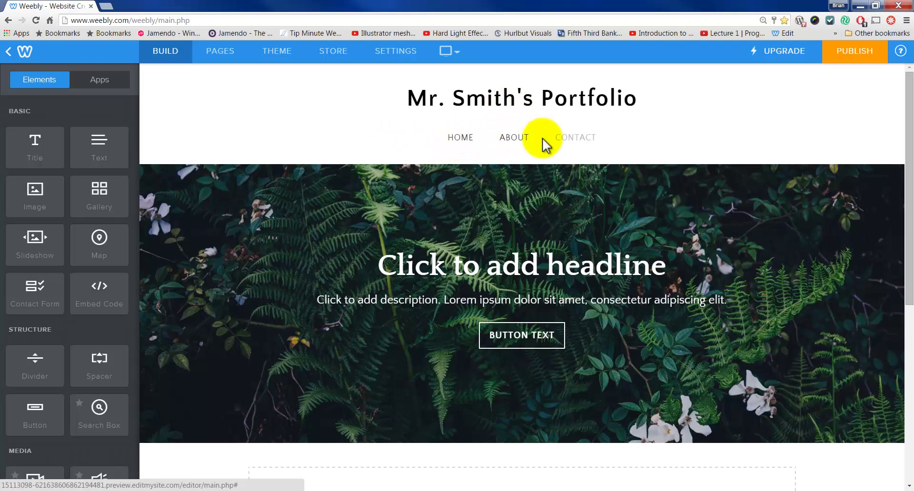
left_click(220, 56)
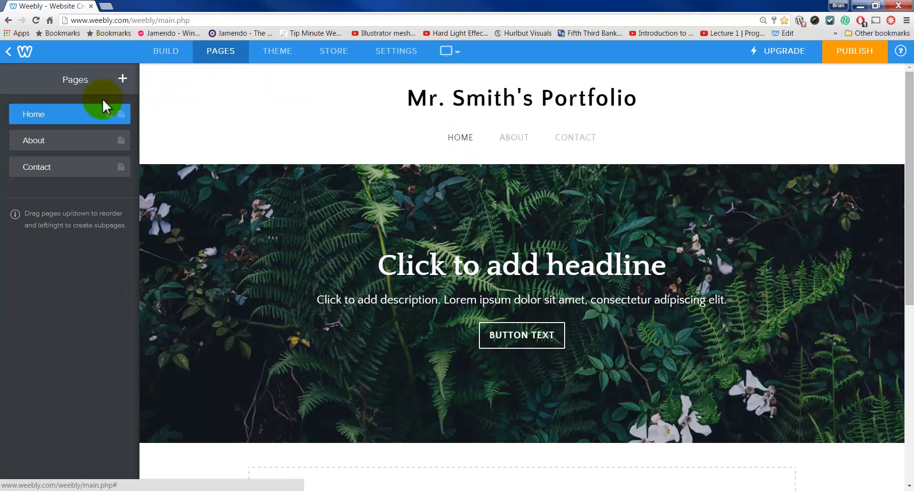
Rename the Home page to 'All about me!'
left_click(48, 118)
double_click(41, 133)
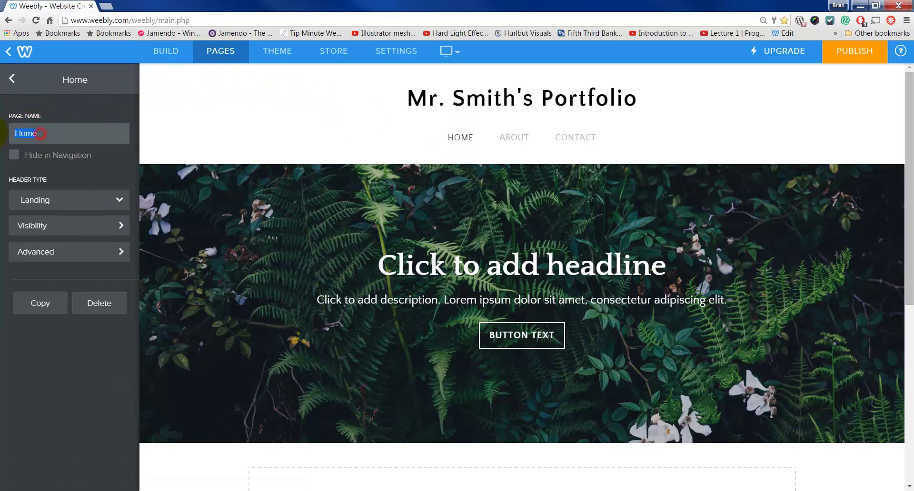
left_click(45, 96)
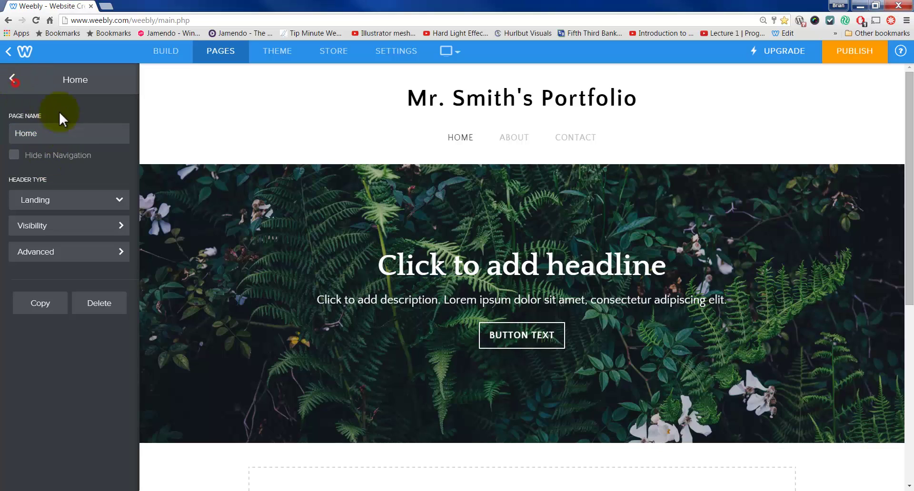
double_click(43, 137)
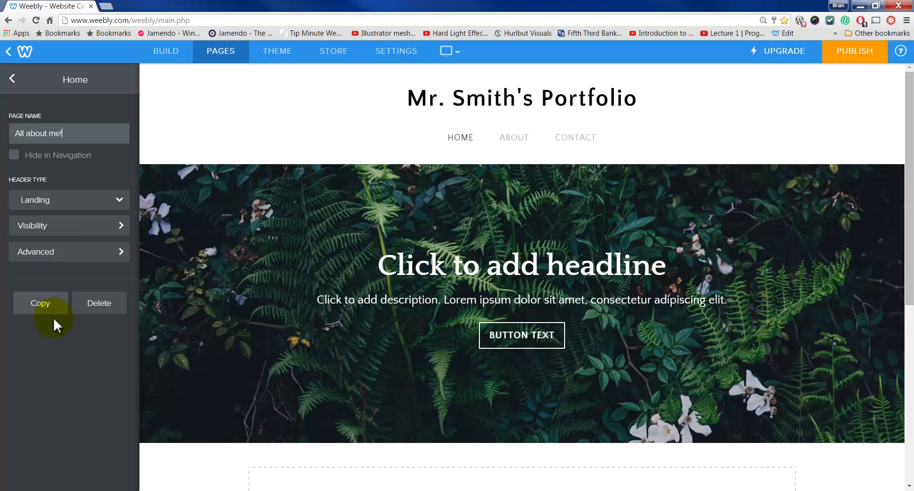
left_click(16, 87)
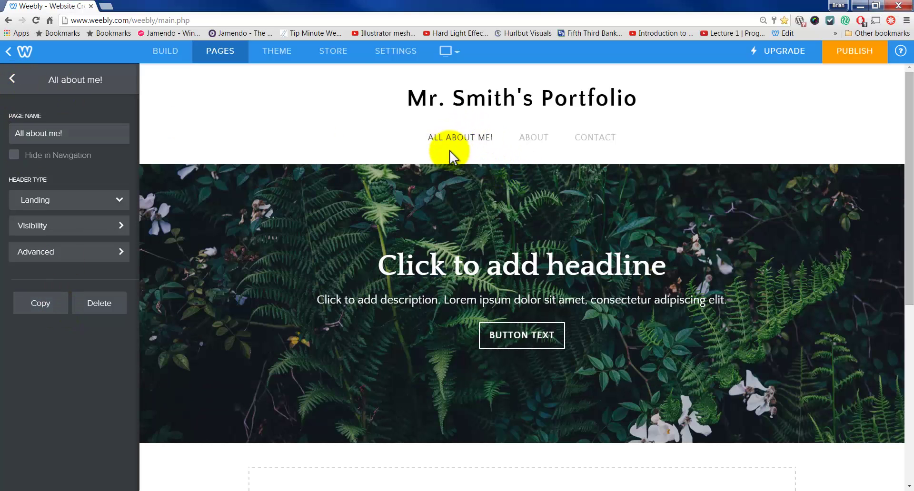
Try the tall and short headers, then set the page header back to Landing
left_click(79, 202)
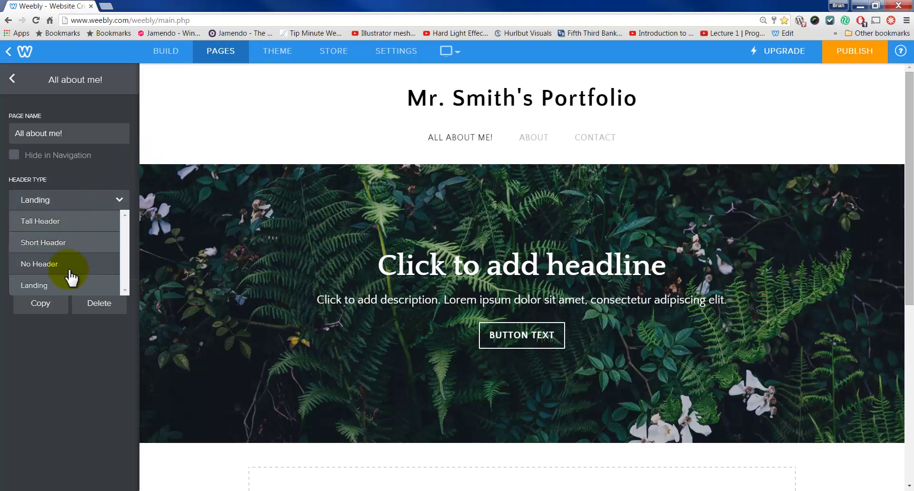
left_click(66, 230)
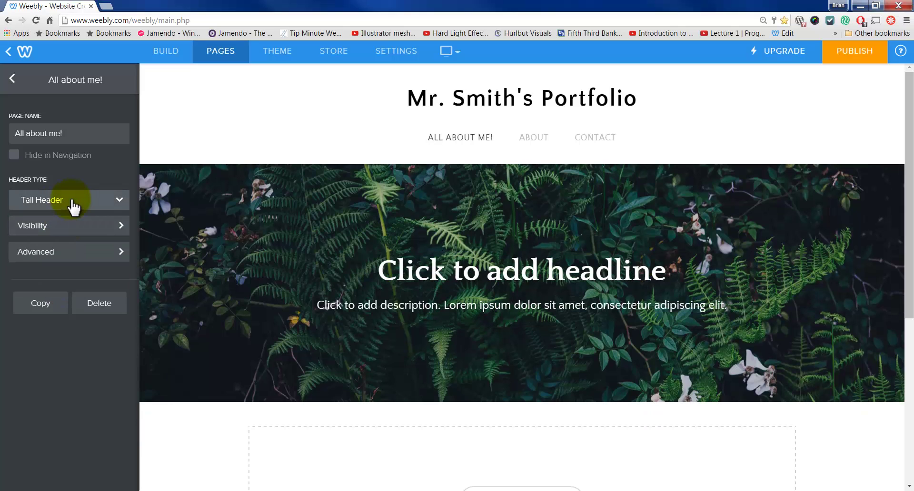
left_click(72, 205)
left_click(64, 247)
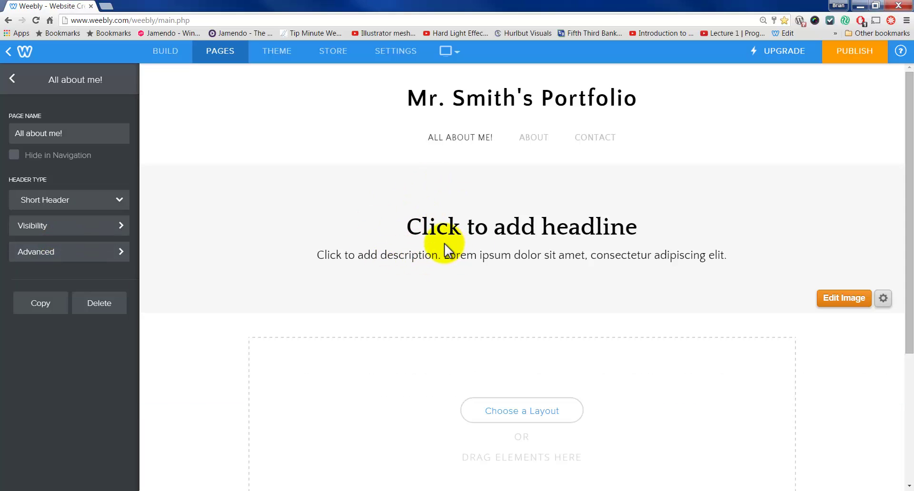
left_click(884, 300)
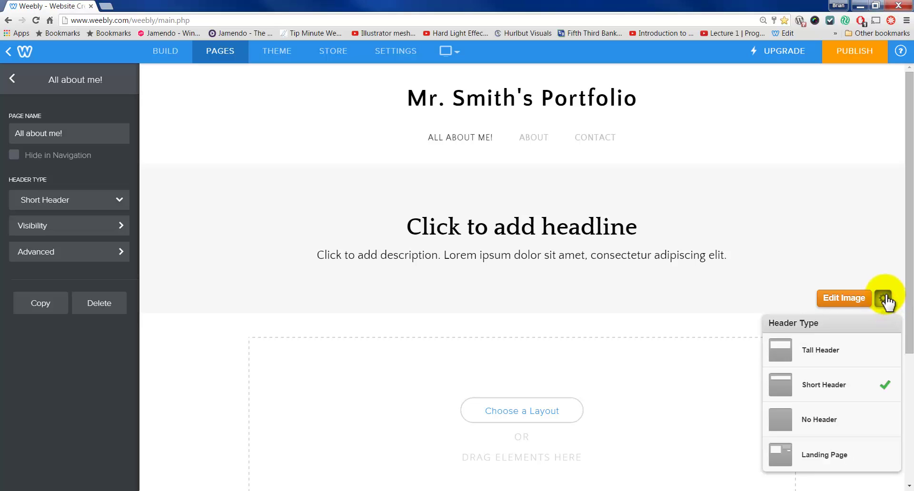
left_click(836, 458)
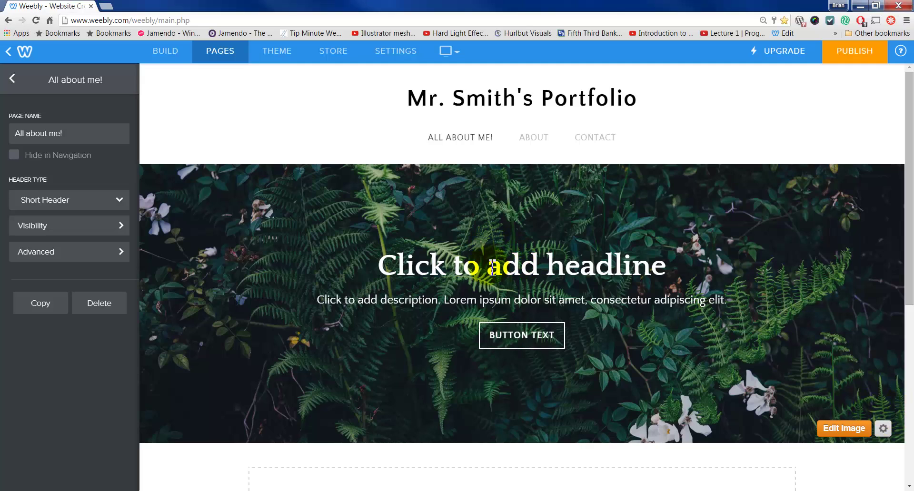
left_click(483, 266)
Type 'asdfasdfasd' as the headline and try the font size and colour options
type("asdfasdfasd")
left_click_drag(619, 272, 416, 269)
left_click(468, 233)
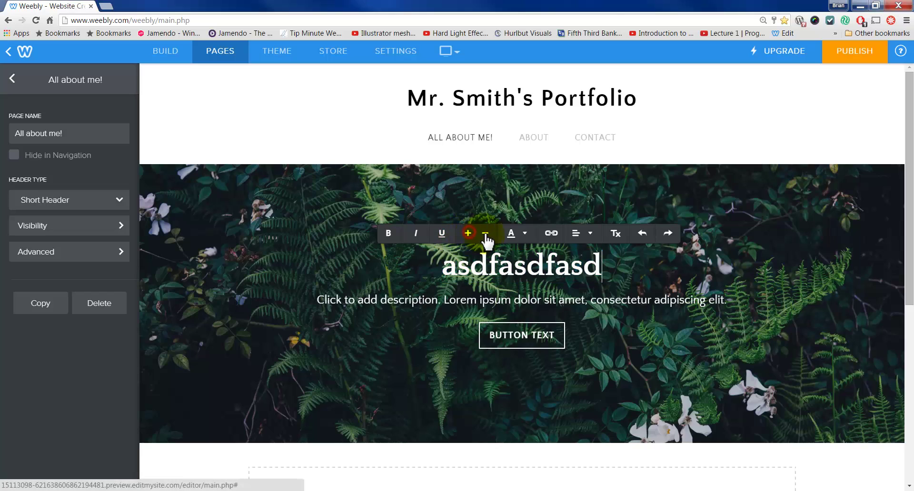
left_click(485, 234)
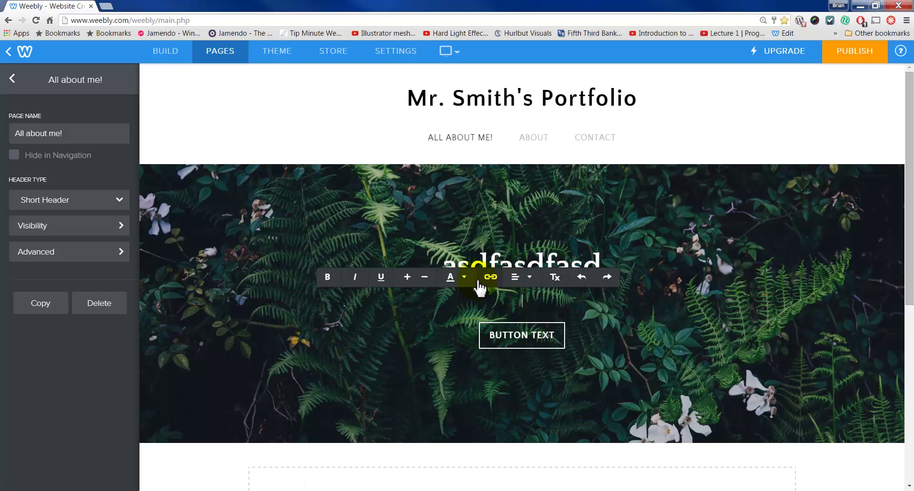
left_click(469, 280)
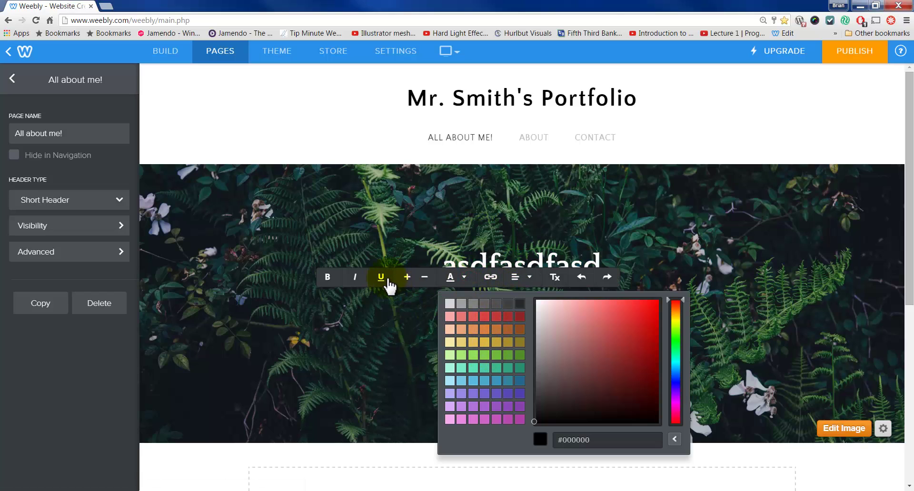
left_click(532, 213)
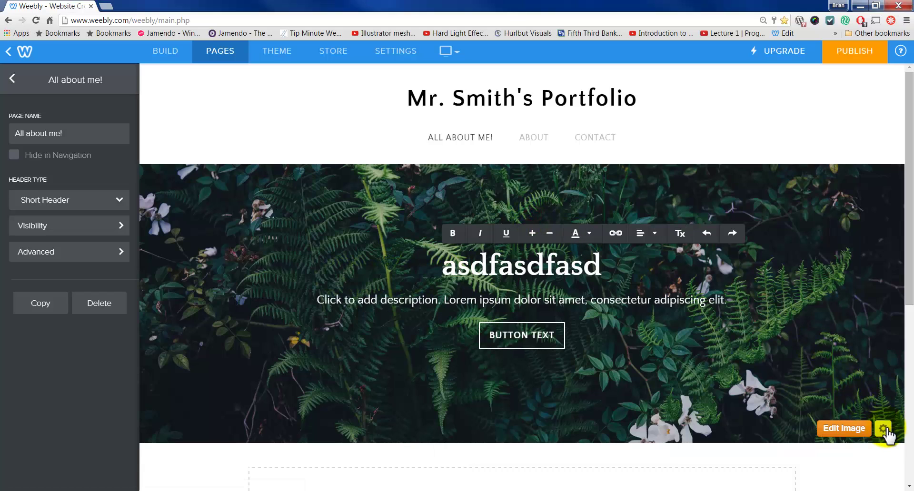
left_click(529, 137)
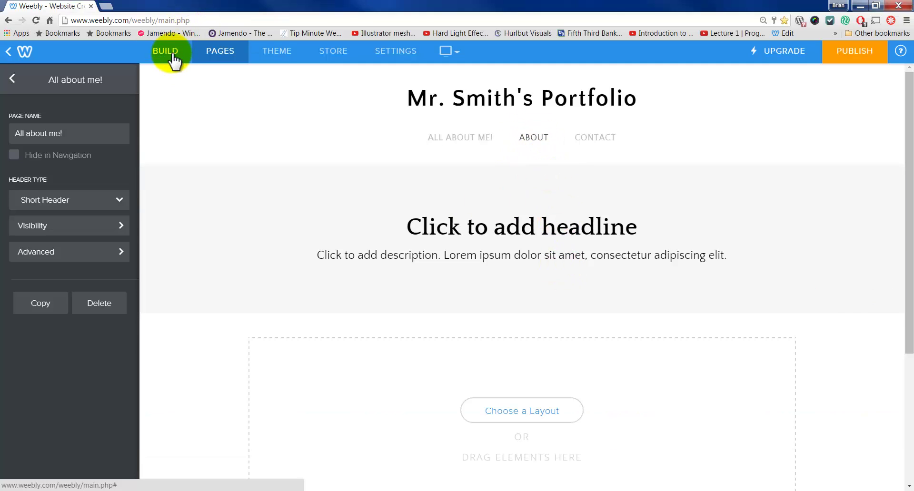
Set the About page header to No Header
left_click(13, 79)
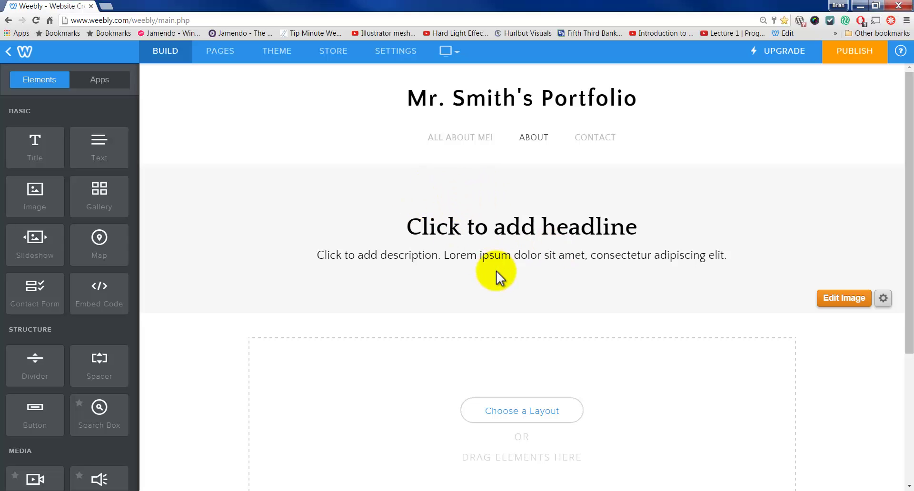
left_click(883, 299)
left_click(854, 416)
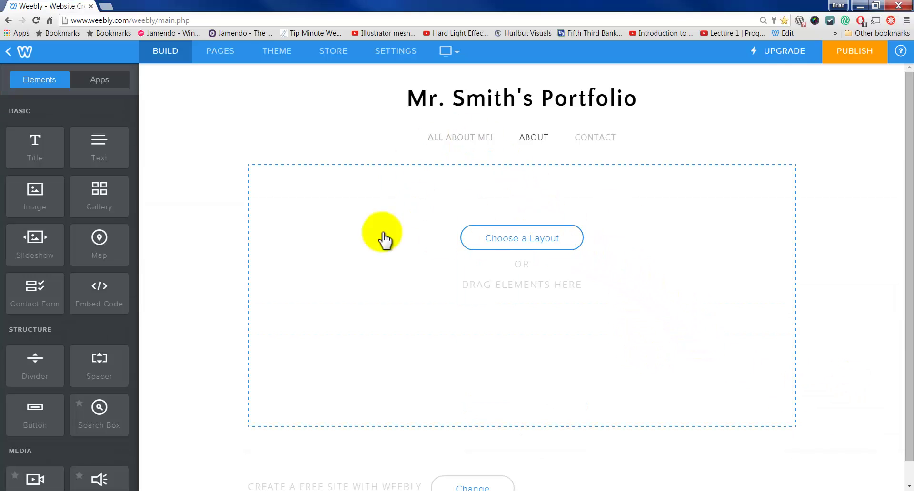
Apply and keep the About layout with photo, About Us and Who We Are sections
left_click(534, 241)
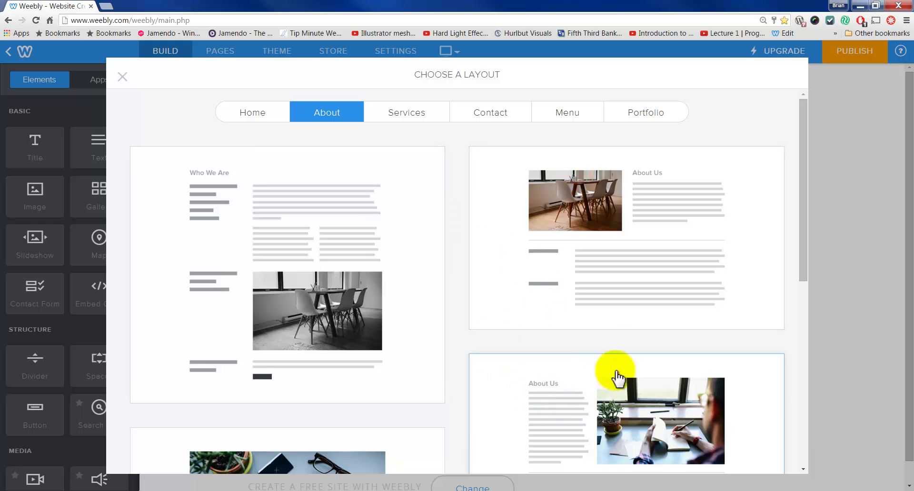
left_click(573, 230)
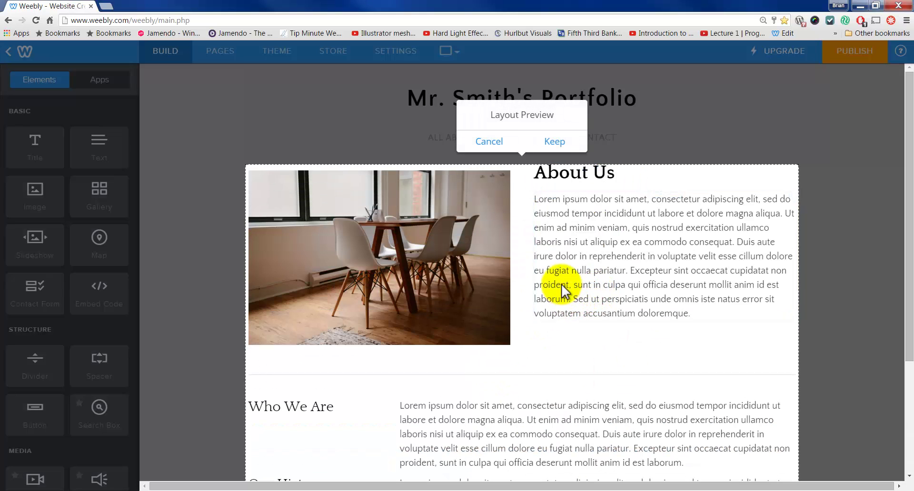
left_click(551, 139)
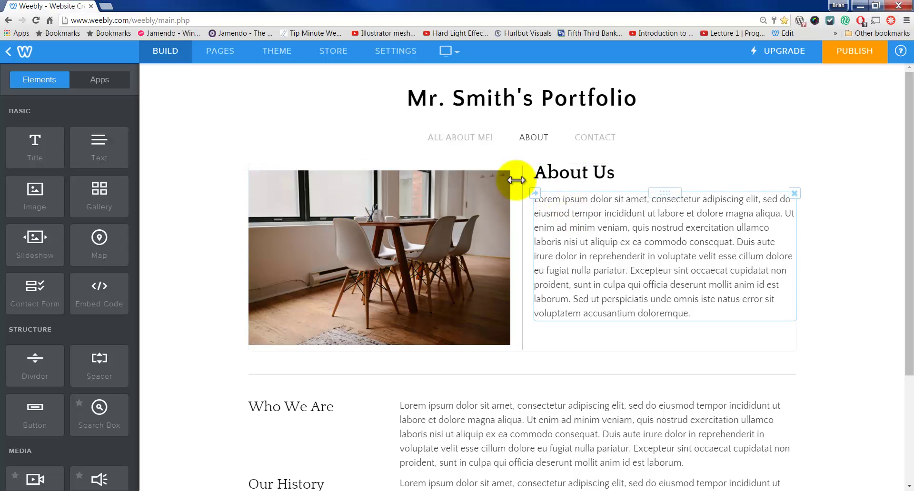
Delete the About Us paragraph and its heading
left_click(588, 196)
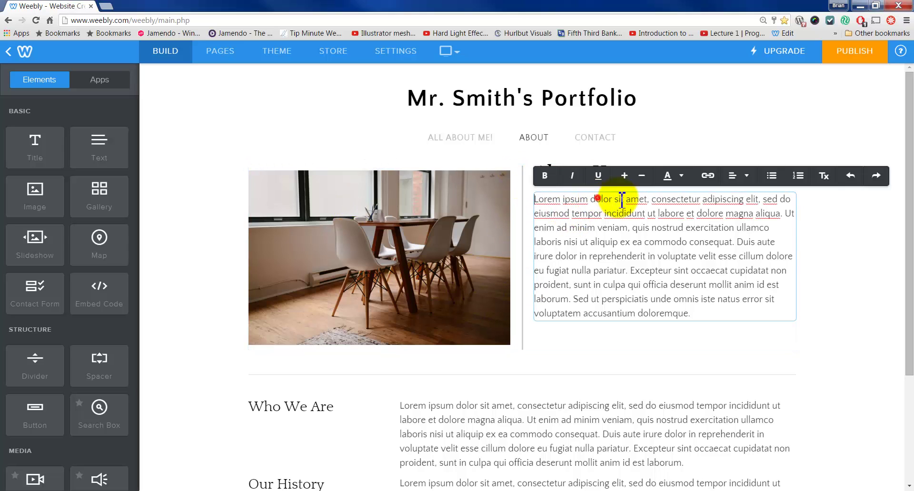
left_click(792, 195)
left_click(780, 169)
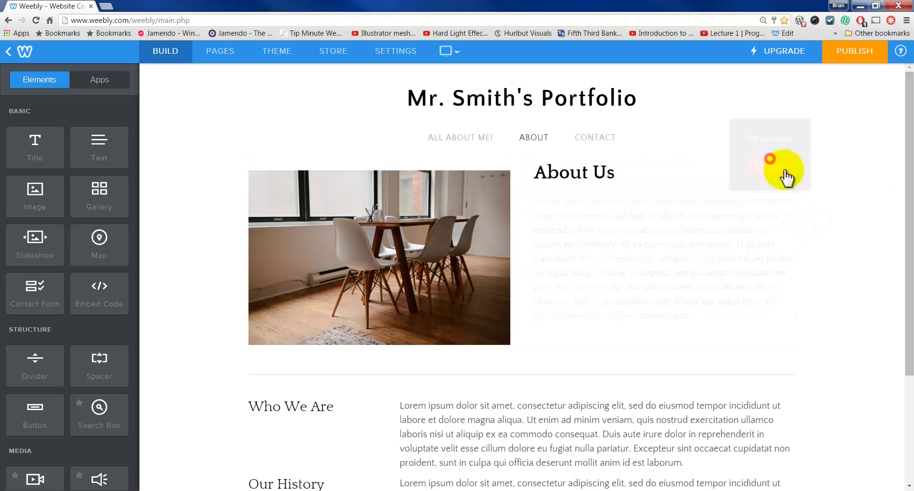
left_click(794, 166)
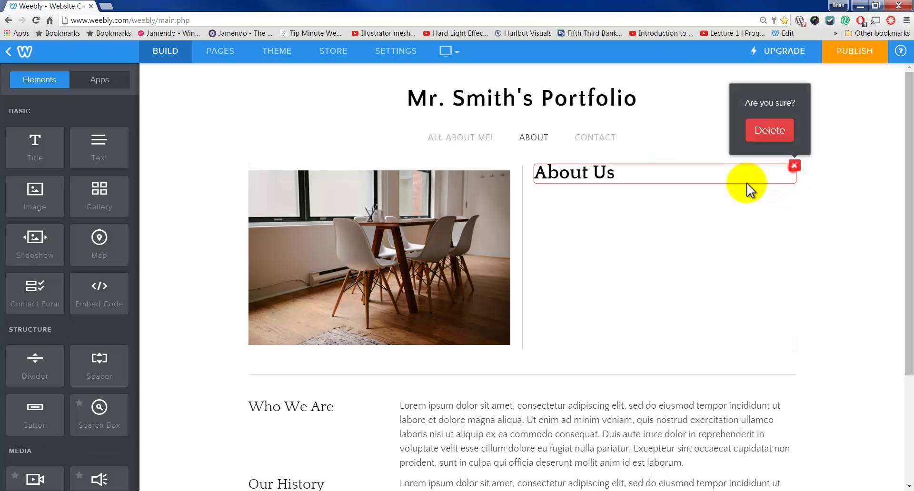
left_click(752, 145)
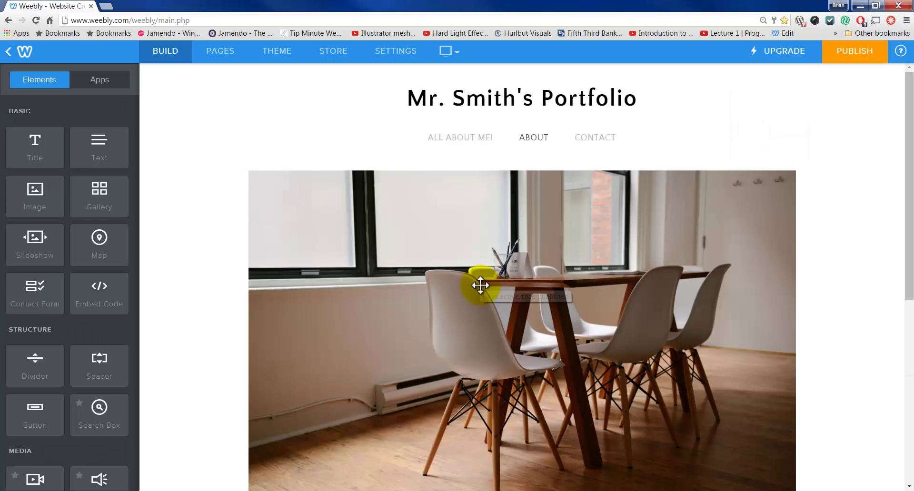
Resize the photo to span the row and switch its Lightbox on
scroll(657, 293, "down", 1)
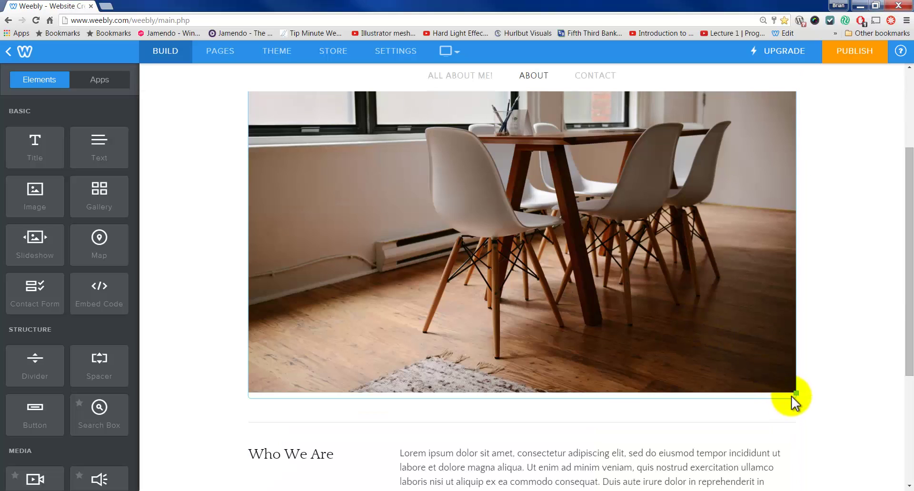
left_click_drag(794, 392, 635, 190)
scroll(679, 265, "up", 2)
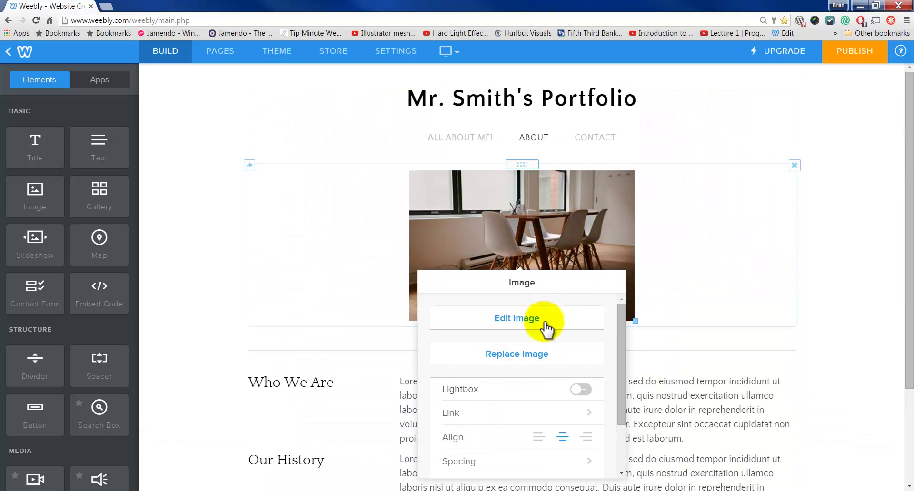
left_click(580, 389)
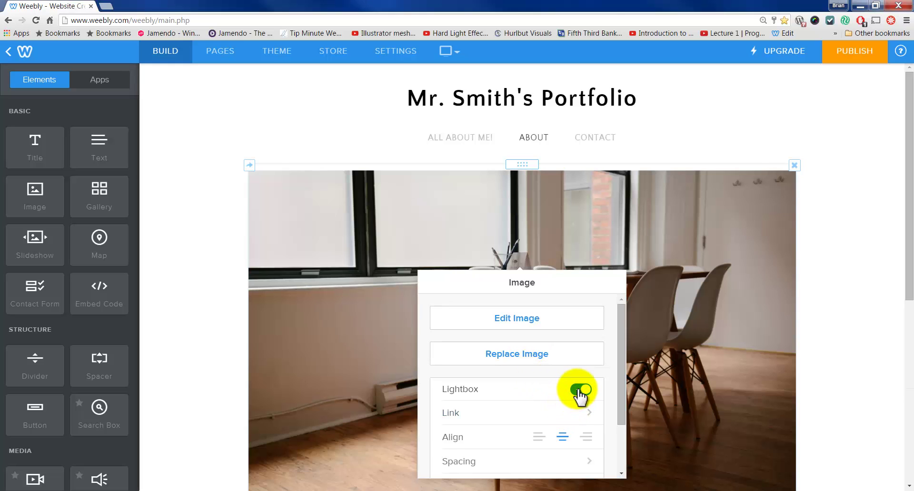
scroll(579, 393, "down", 1)
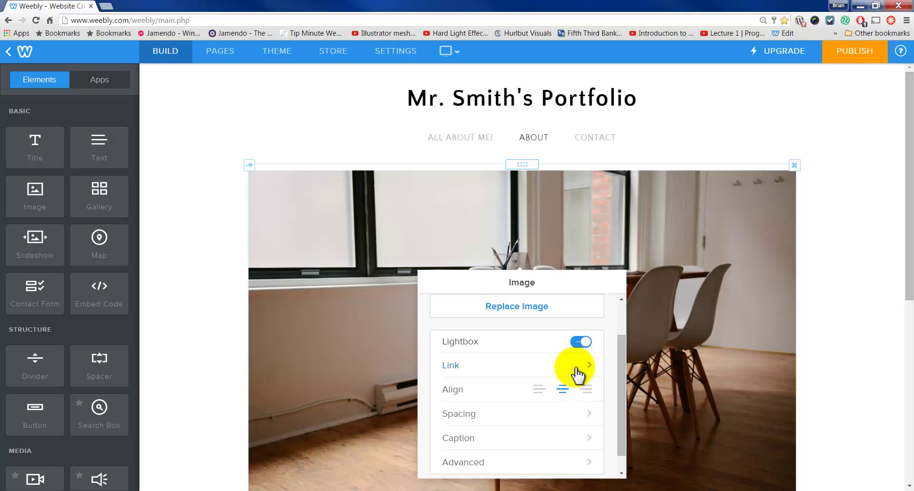
left_click(576, 369)
type("www.chairs.com")
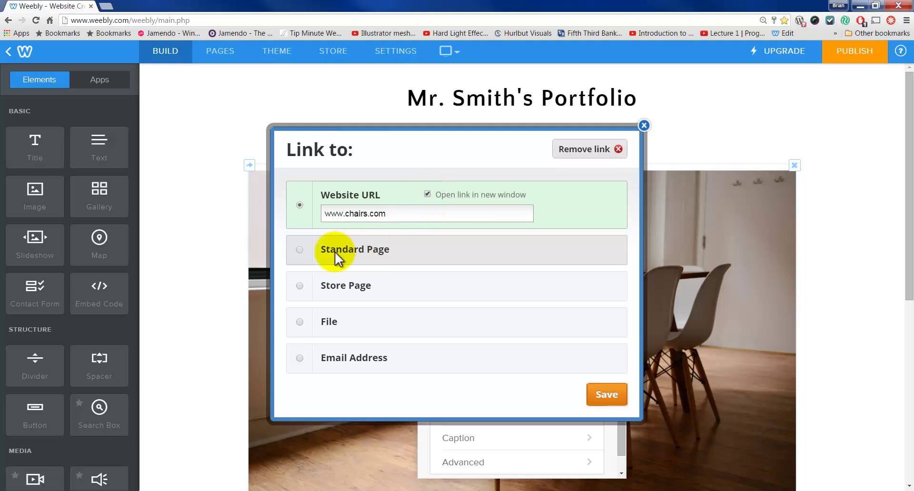
left_click(321, 253)
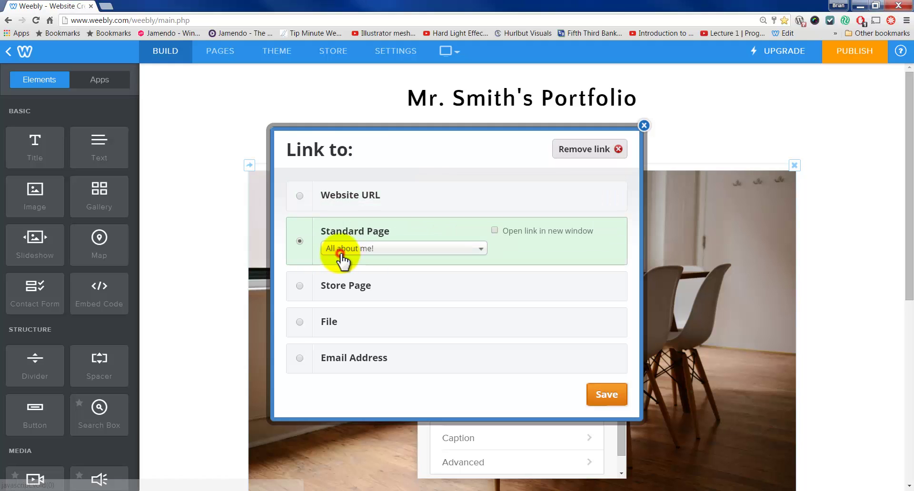
left_click(382, 254)
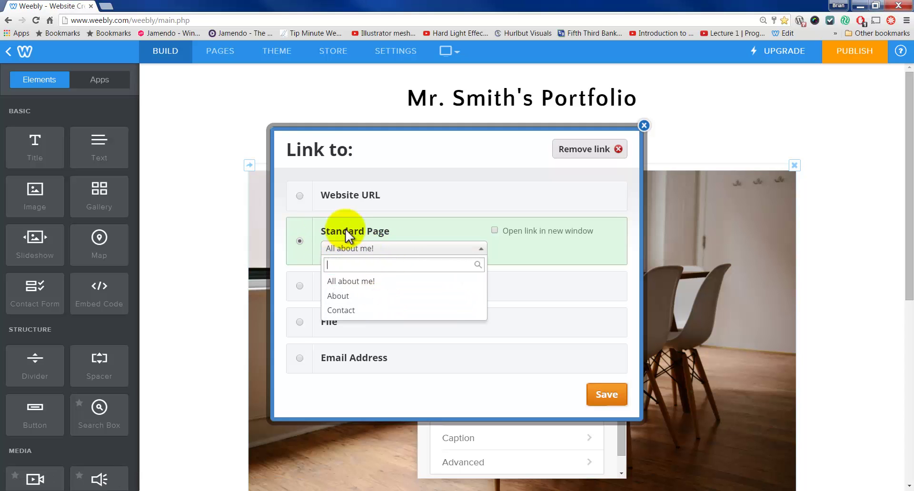
left_click(581, 290)
left_click(412, 347)
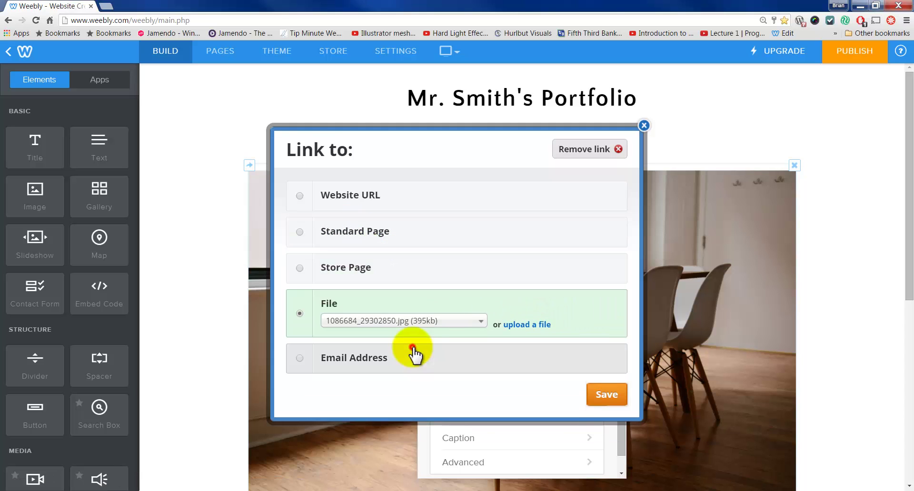
left_click(449, 322)
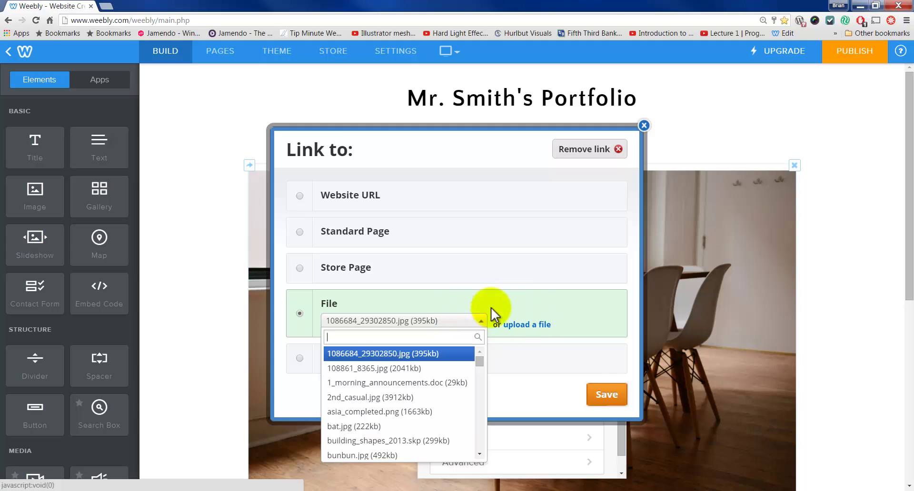
left_click(530, 300)
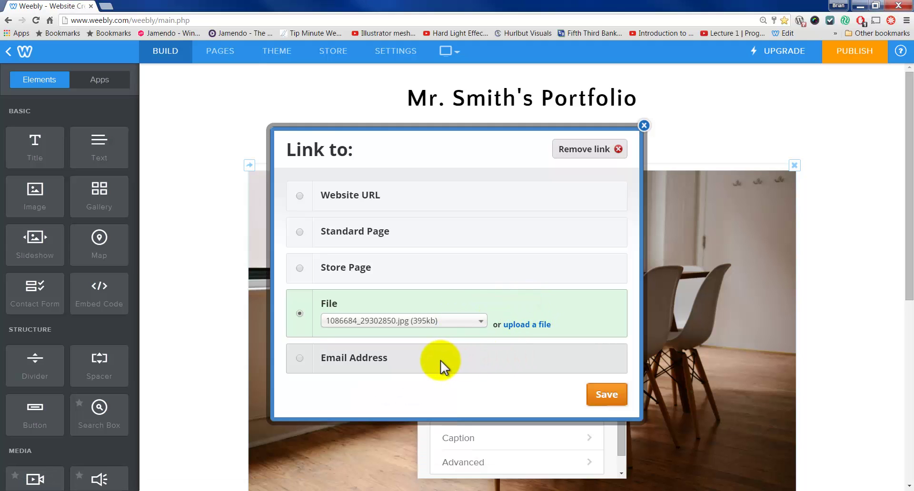
left_click(371, 362)
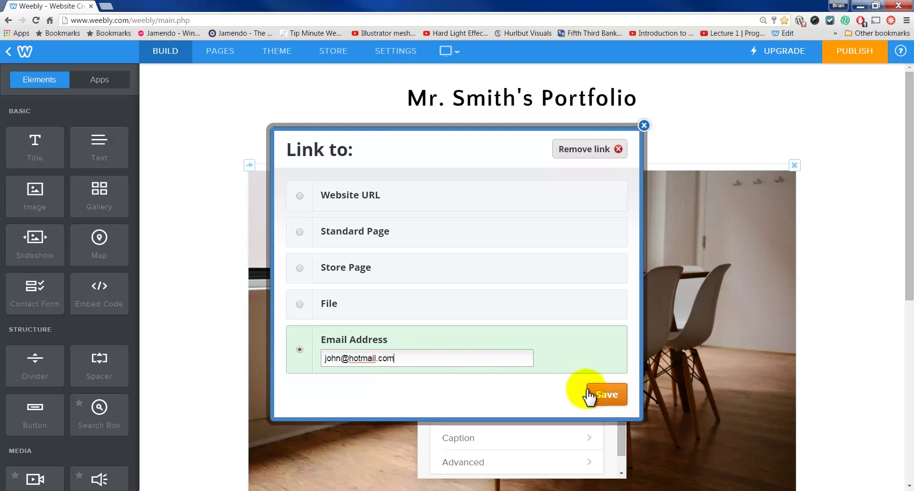
left_click(381, 200)
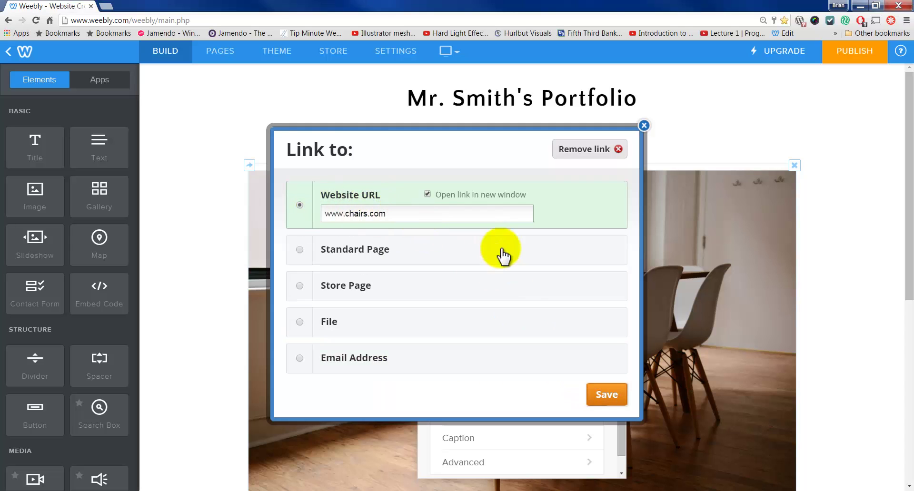
left_click(605, 398)
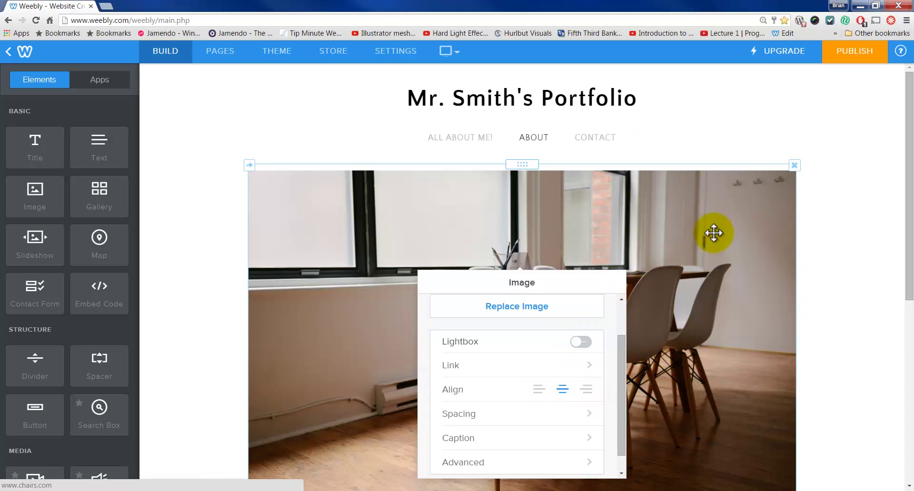
scroll(710, 235, "down", 3)
Shrink the chairs photo and drop a Title element beside it, adjusting the column widths
left_click_drag(794, 391, 679, 249)
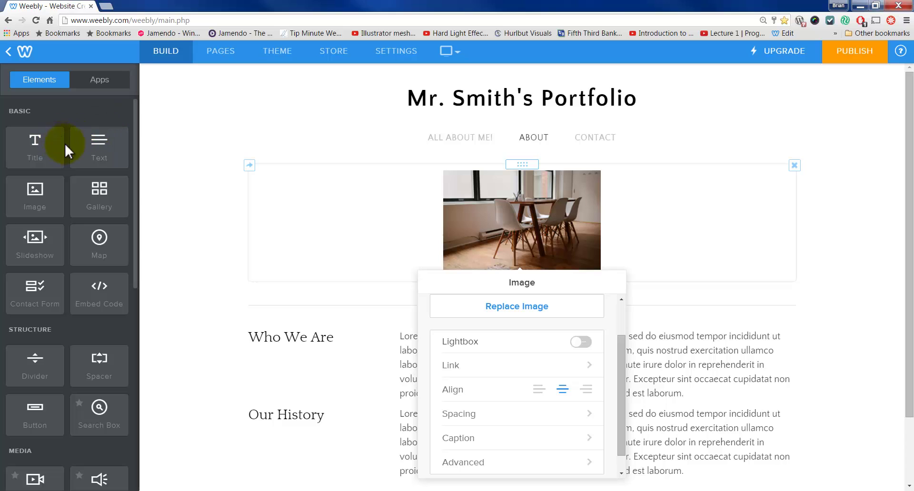
left_click_drag(31, 143, 795, 221)
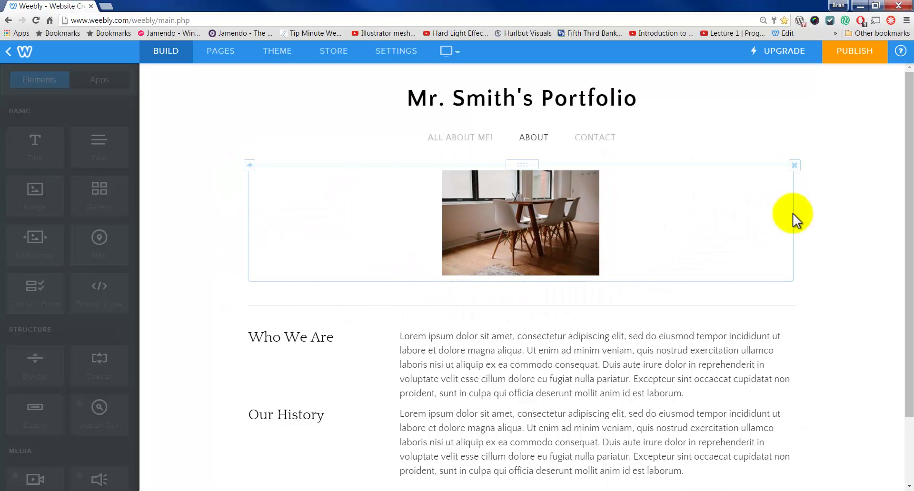
mouse_move(522, 193)
left_mouse_down()
mouse_move(649, 195)
mouse_move(500, 198)
mouse_move(550, 201)
mouse_move(534, 206)
mouse_move(523, 188)
left_mouse_up()
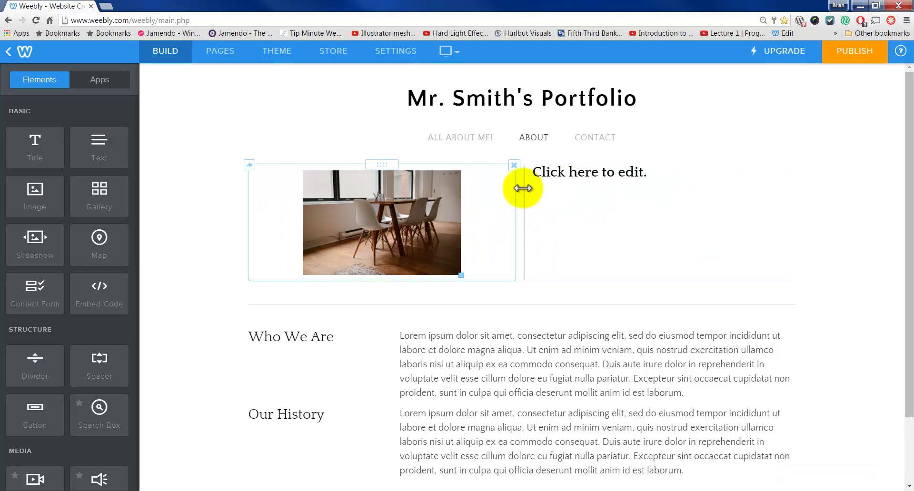
Title the block 'Things I like' and add a text block beneath it listing Dogs, People, Cake
left_click(665, 174)
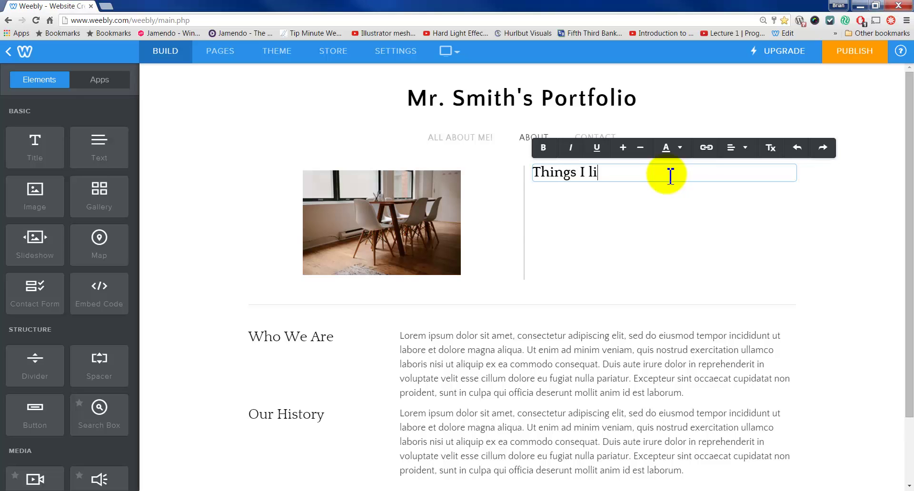
left_click(638, 231)
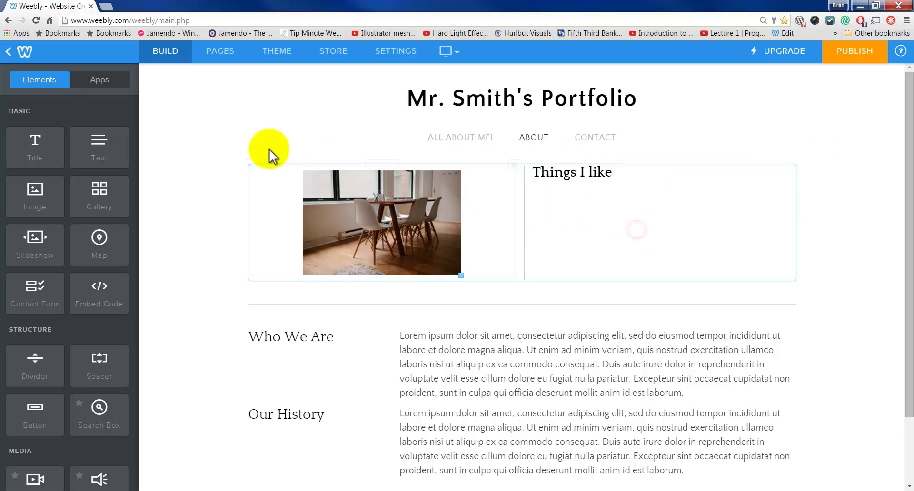
left_click_drag(92, 142, 662, 180)
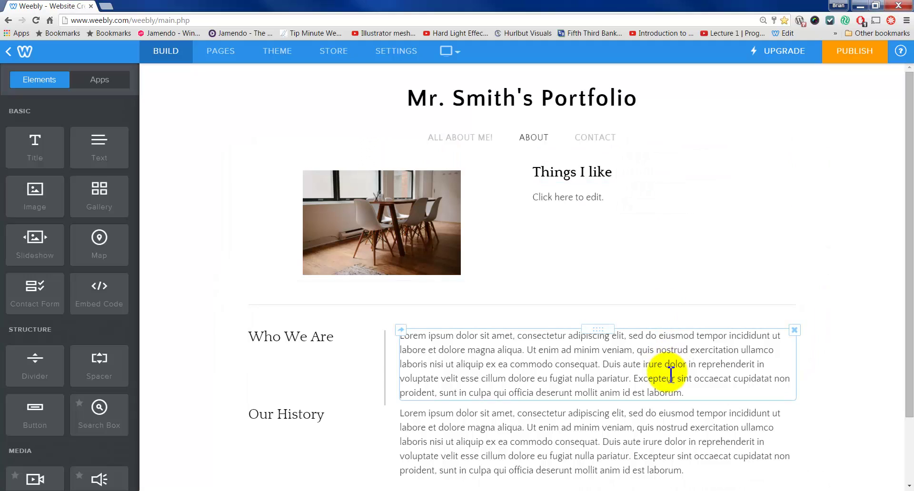
left_click(572, 201)
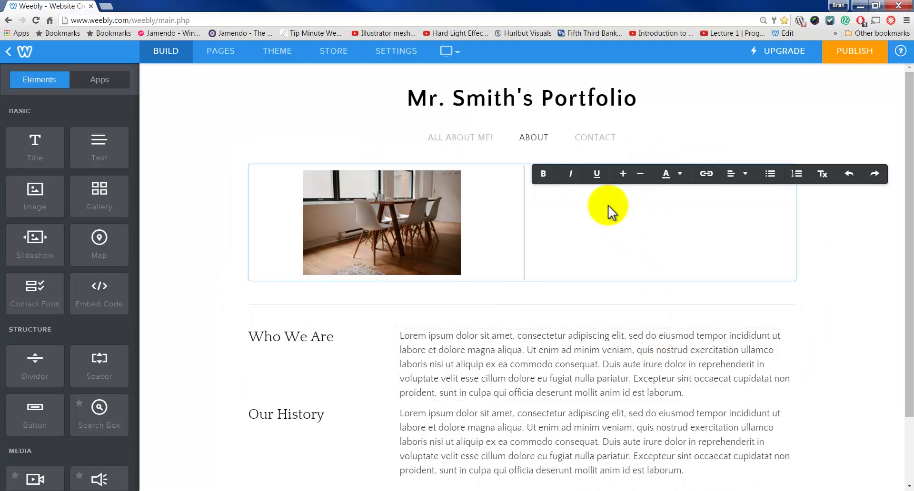
type("Dogs")
Make the Dogs, People and Cake lines red and format them as a bulleted list
left_click_drag(566, 227, 514, 198)
left_click(728, 174)
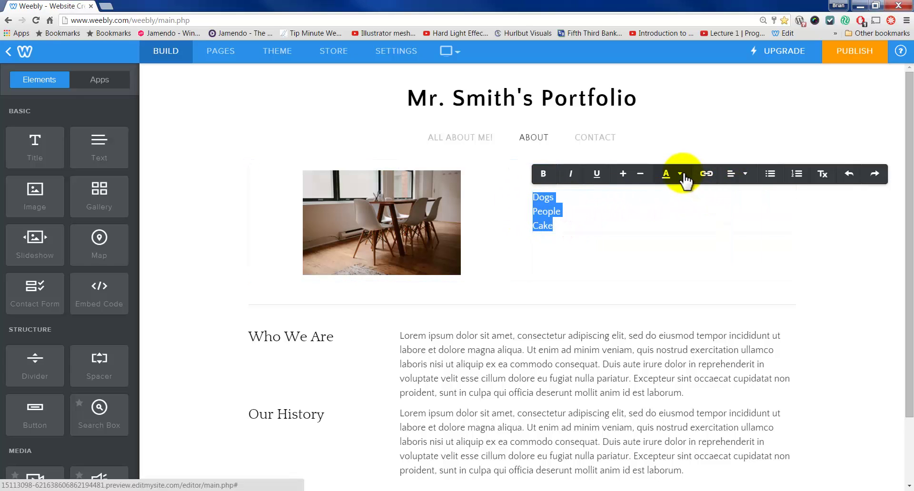
left_click(620, 174)
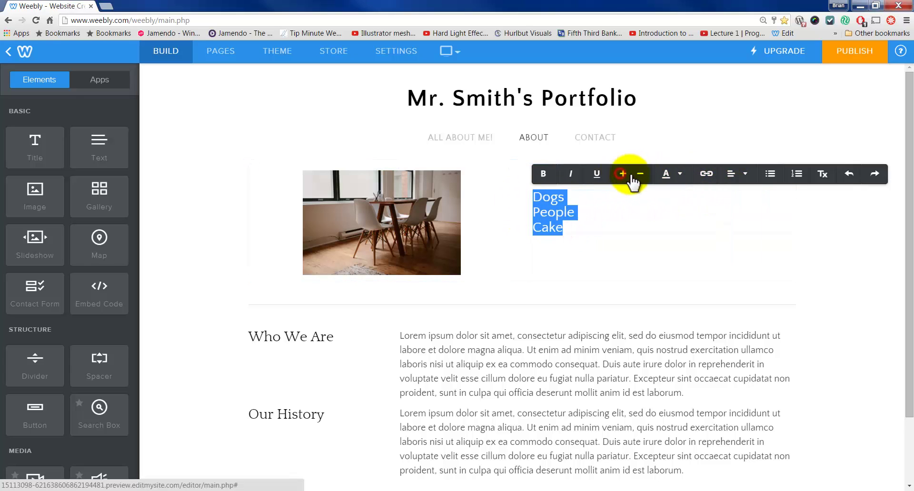
left_click(640, 174)
left_click(678, 174)
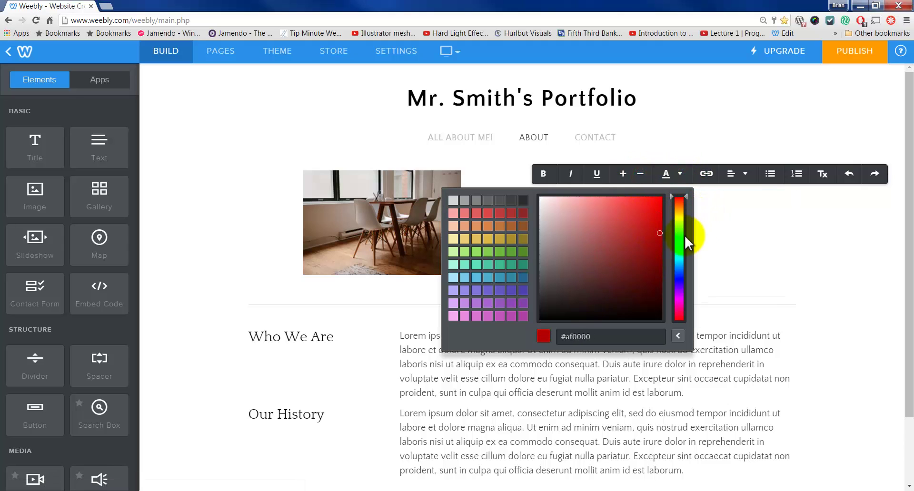
left_click(771, 230)
left_click(795, 275)
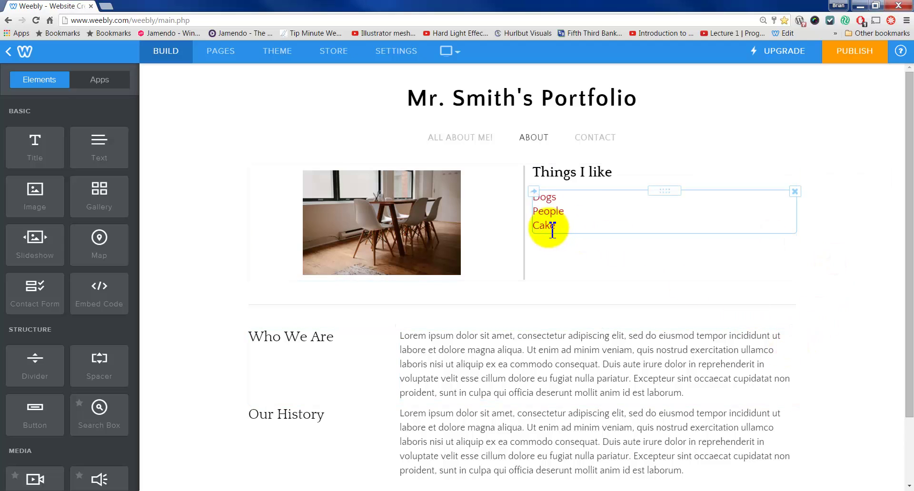
left_click_drag(561, 226, 527, 195)
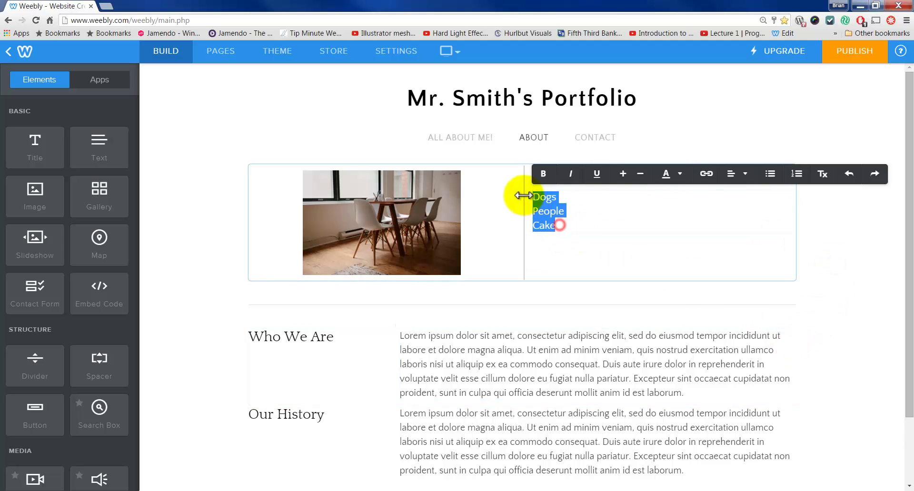
left_click(771, 179)
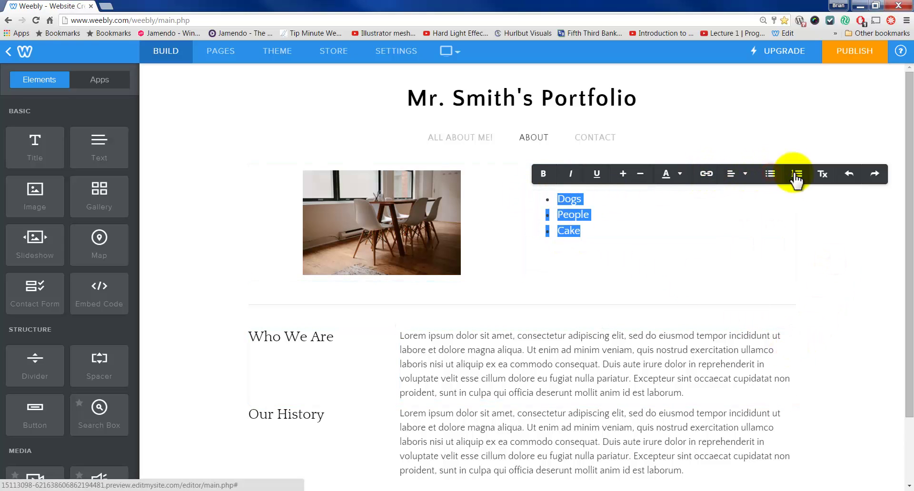
left_click(847, 230)
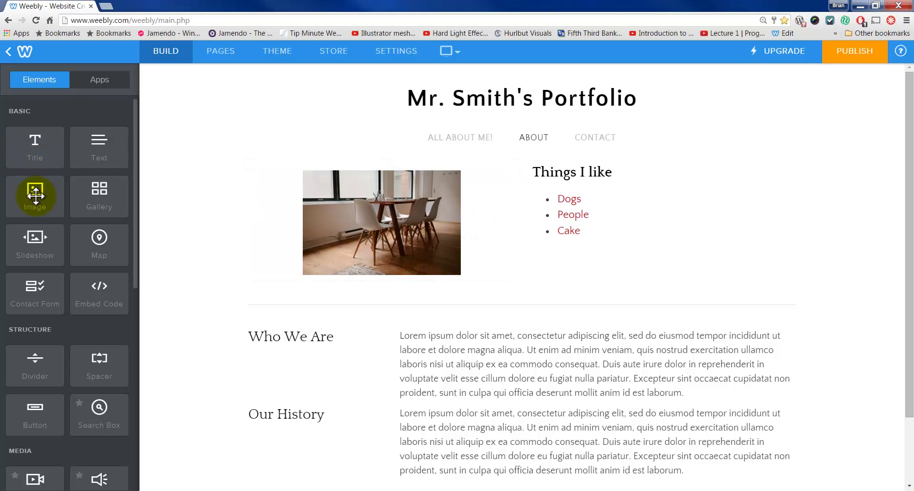
Add an image block beside the chairs photo and upload homecoming.jpg from the Desktop
left_click_drag(35, 195, 264, 204)
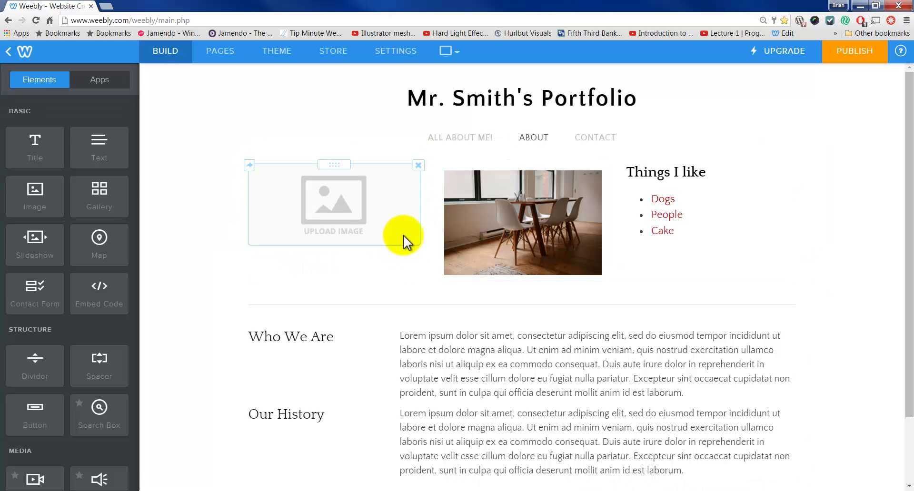
left_click(369, 216)
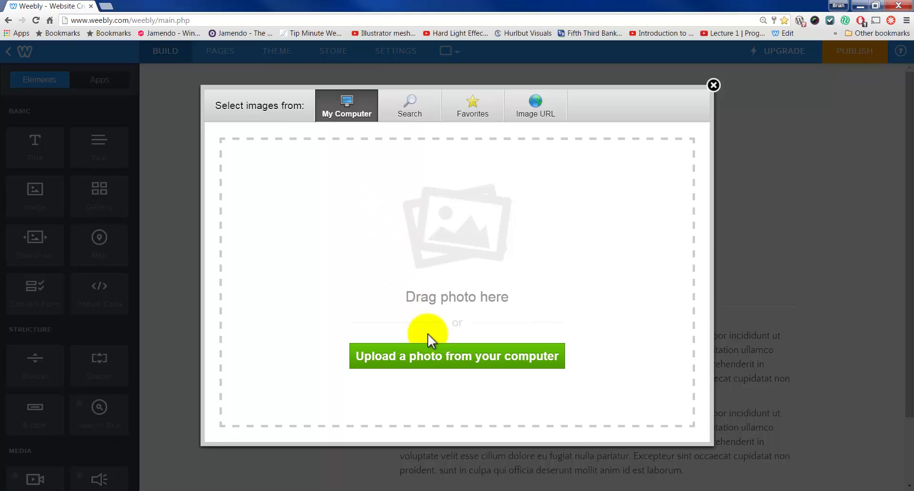
left_click(427, 355)
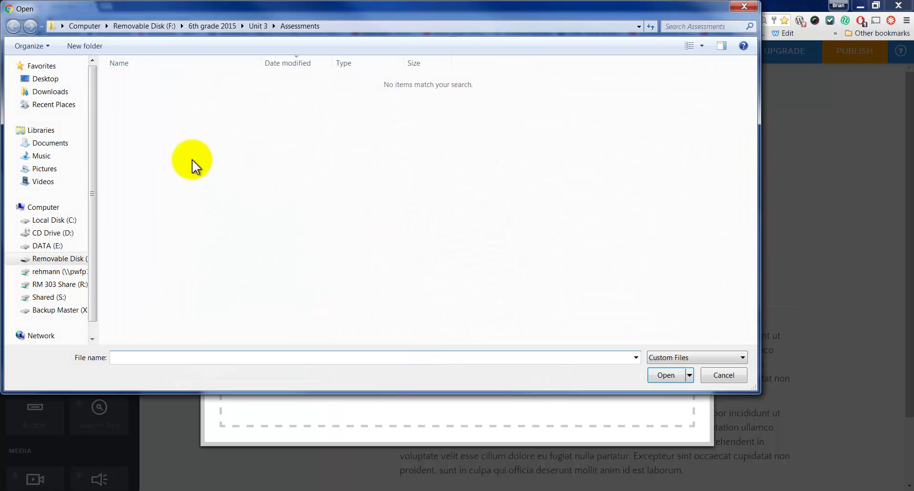
left_click(52, 79)
left_click(452, 151)
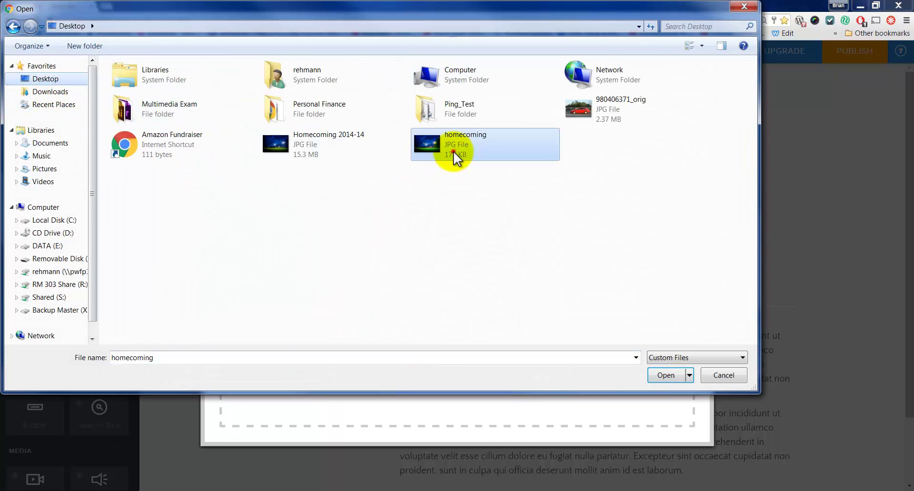
left_click(675, 380)
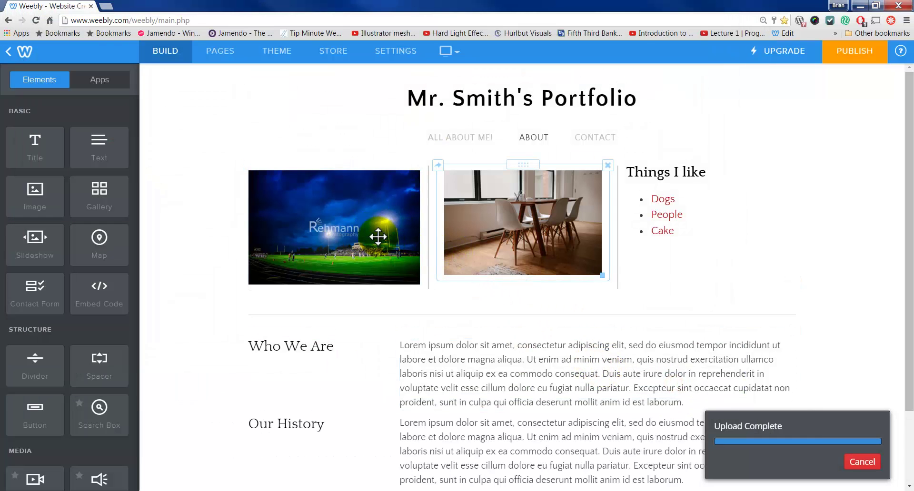
Delete the uploaded stadium photo and drop in a fresh empty image block
left_click(418, 165)
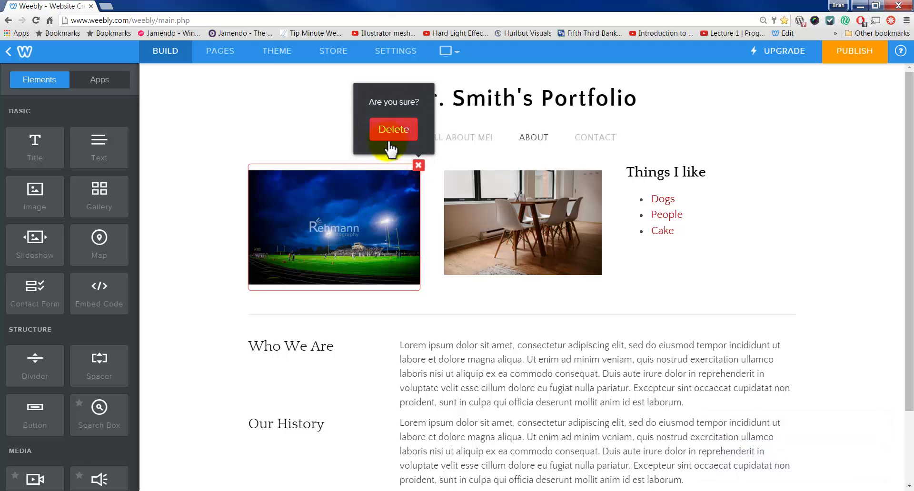
left_click(389, 134)
left_click_drag(33, 195, 290, 219)
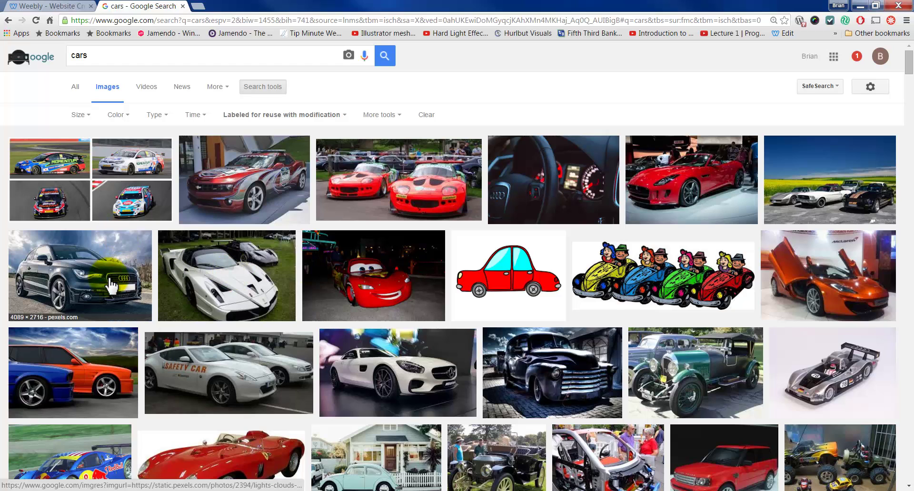
Open the black Audi car image from Google Images at full size and select its URL
left_click(58, 270)
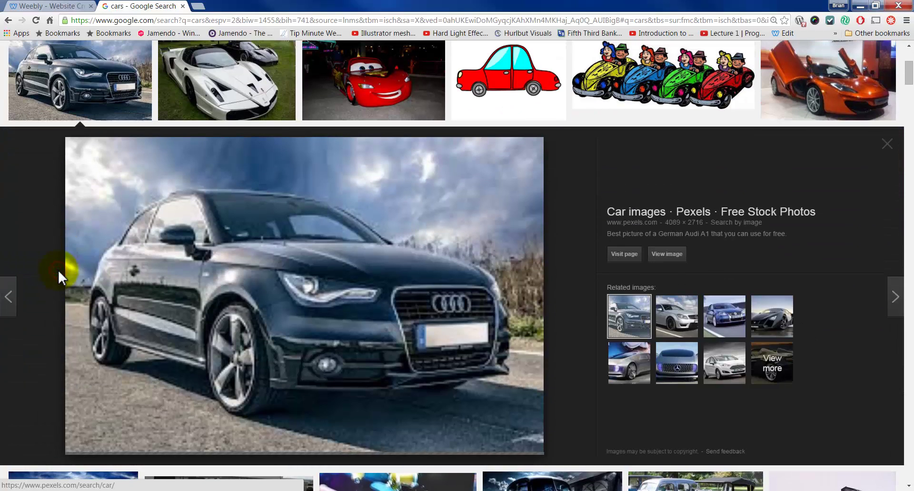
left_click(679, 257)
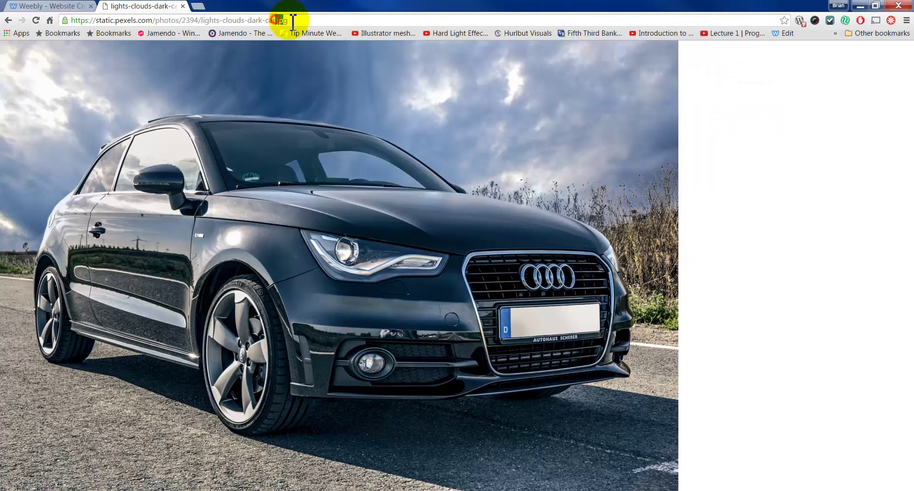
left_click(294, 21)
key("ctrl+c")
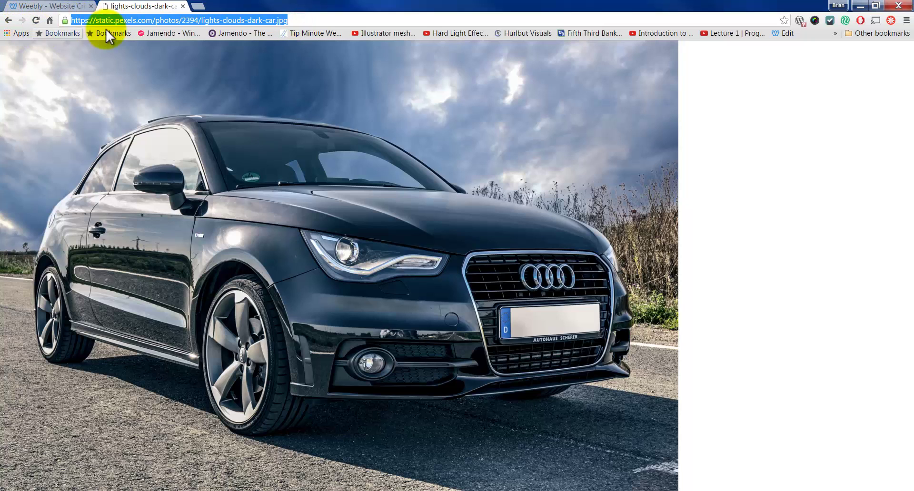
Insert the copied Audi image into the empty image block from its web address
left_click(81, 6)
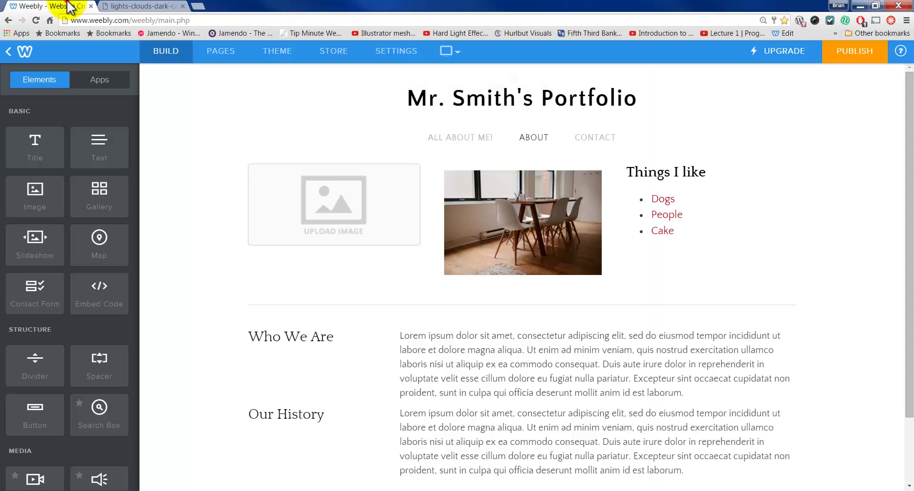
left_click(336, 199)
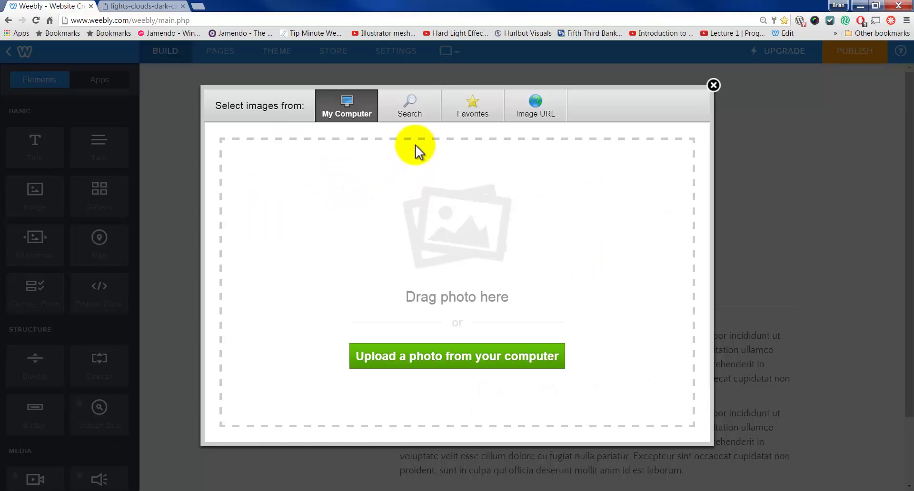
left_click(533, 114)
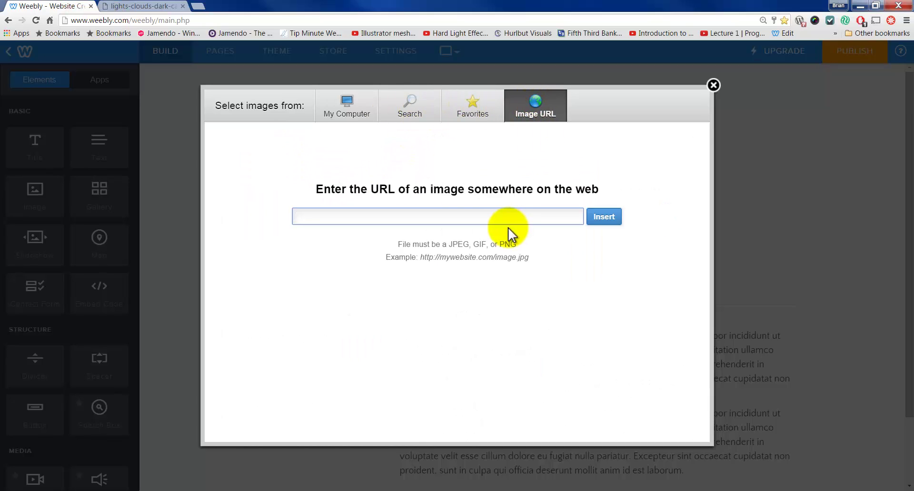
key("ctrl+v")
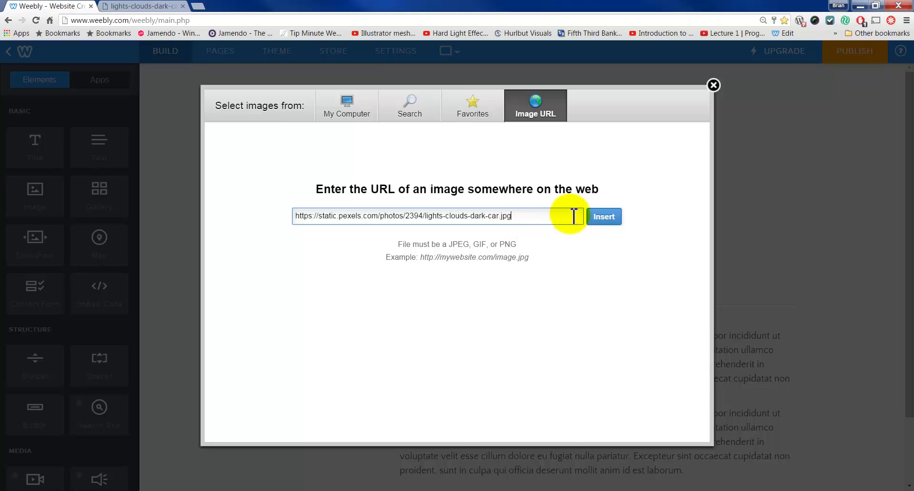
left_click(604, 217)
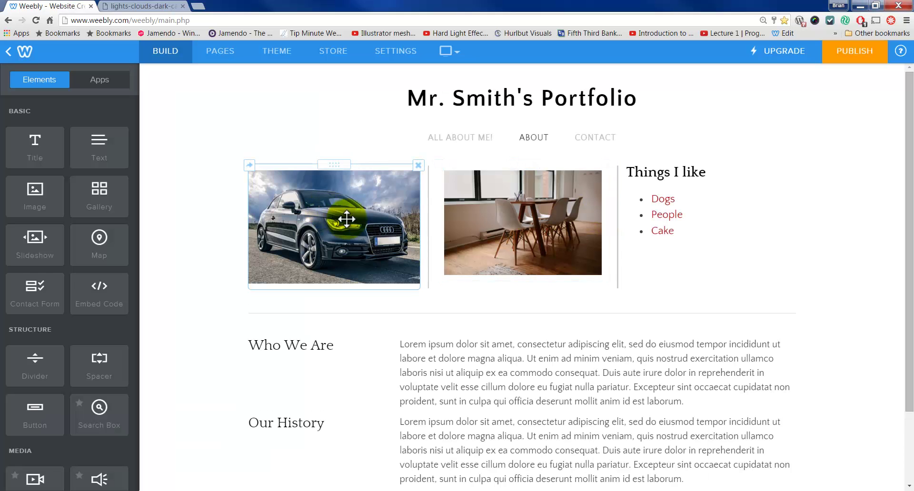
left_click(857, 216)
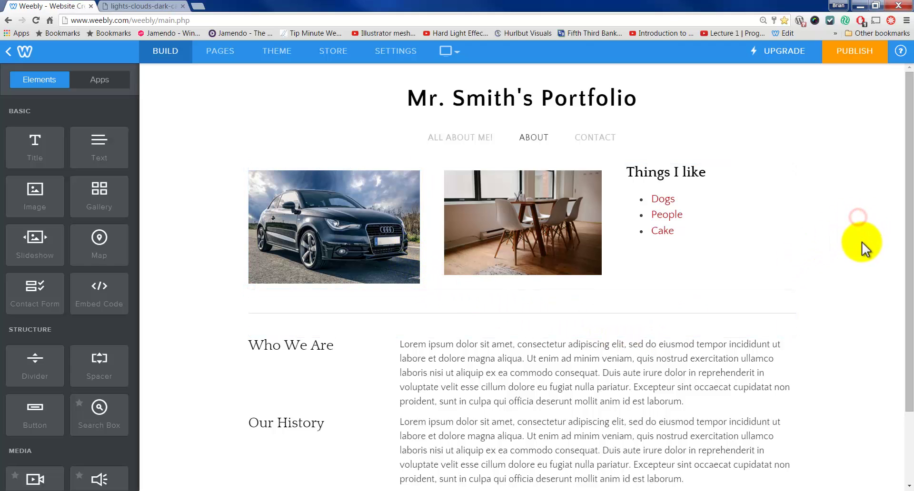
Turn on lightbox for the car image and set its top and bottom margins to 0
left_click(327, 229)
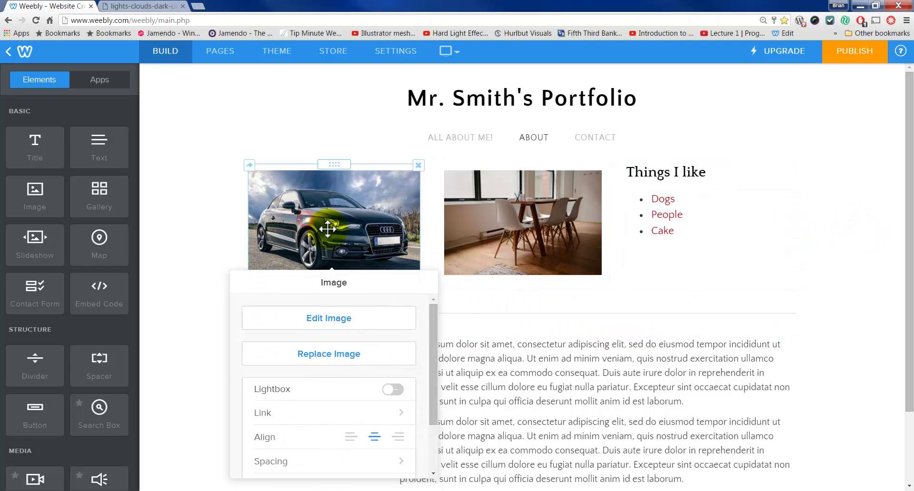
left_click(390, 390)
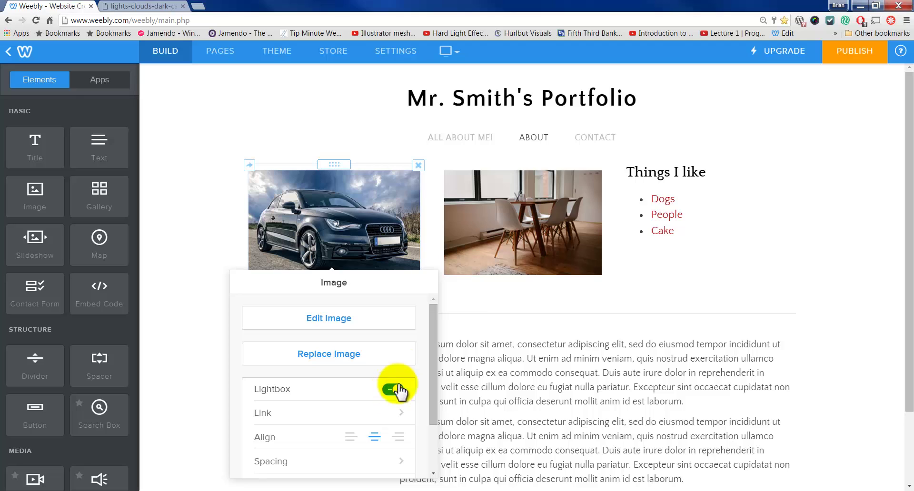
left_click(351, 468)
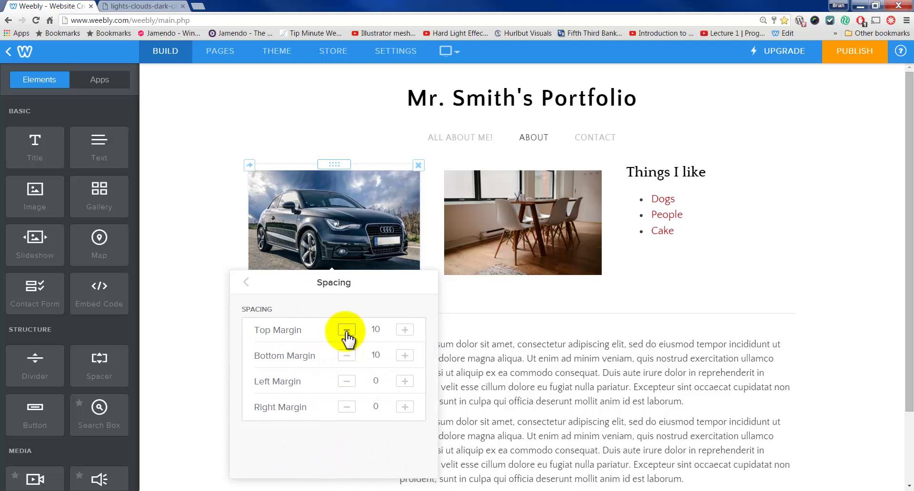
left_click(346, 330)
left_click(346, 356)
left_click(344, 381)
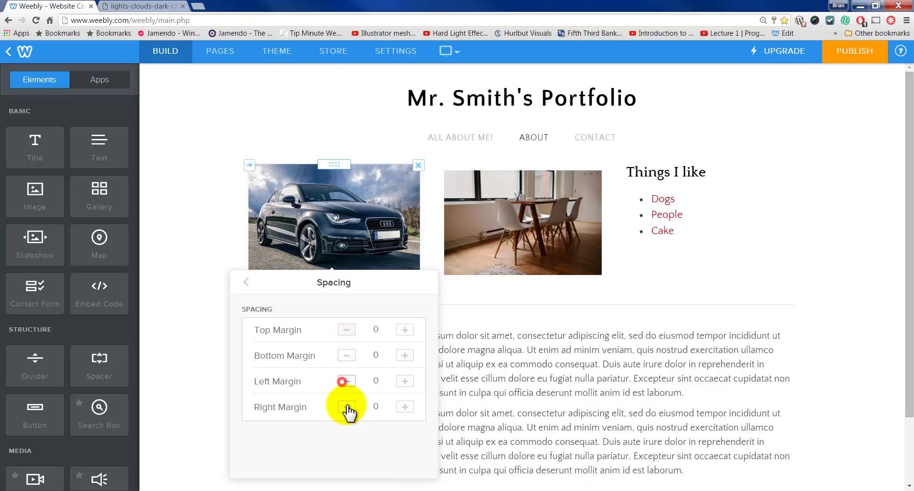
left_click(246, 284)
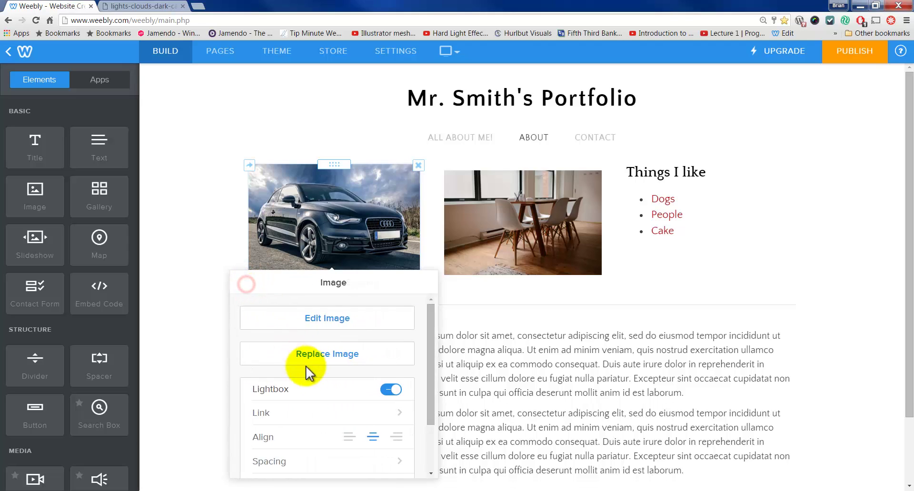
Give the car image a Medium border under Advanced settings
scroll(369, 440, "down", 2)
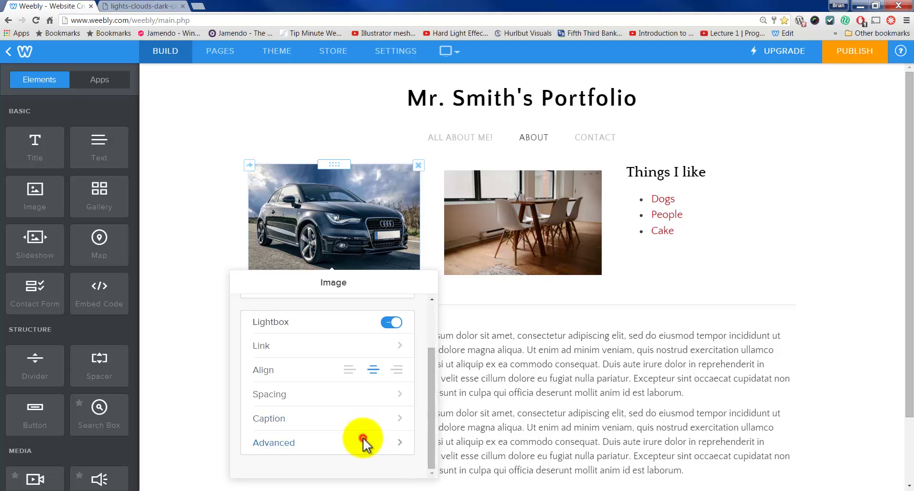
left_click(365, 442)
left_click(362, 331)
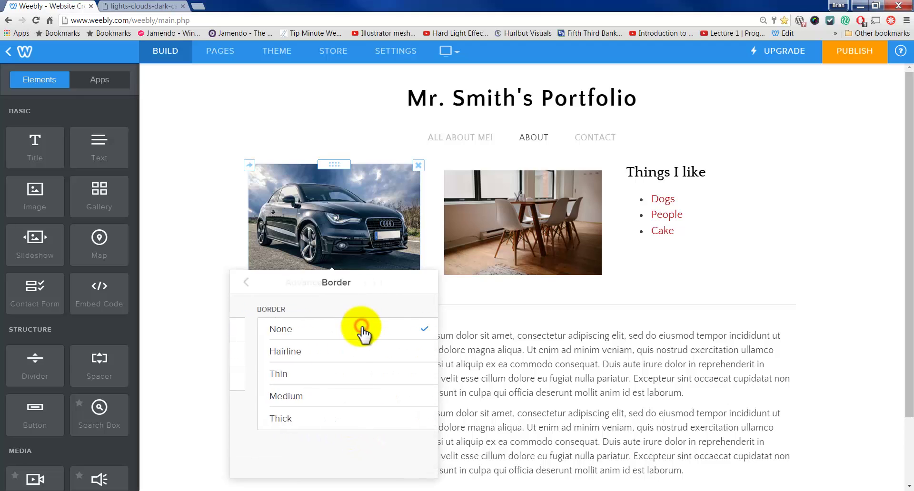
left_click(334, 393)
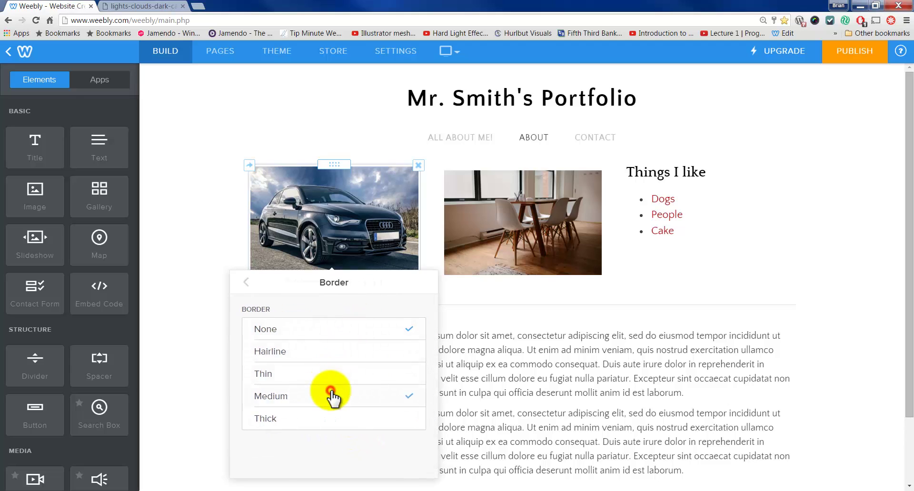
left_click(246, 282)
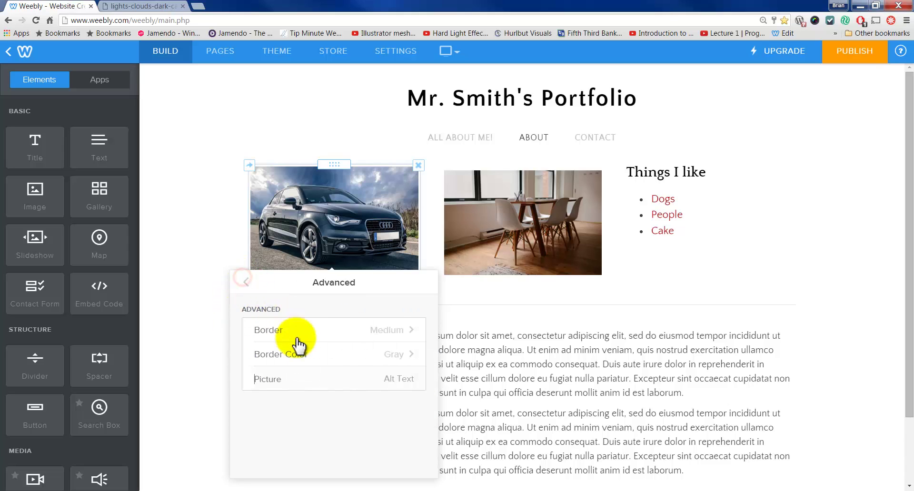
left_click(245, 282)
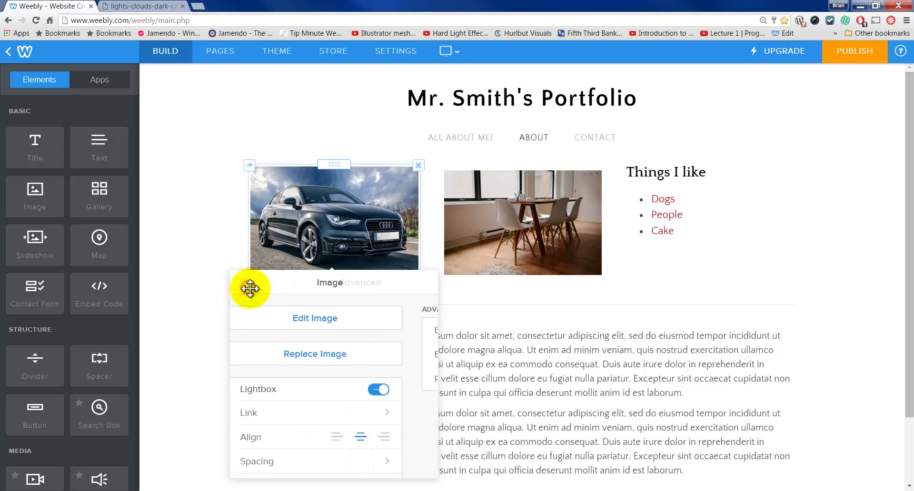
left_click(604, 381)
left_click(851, 211)
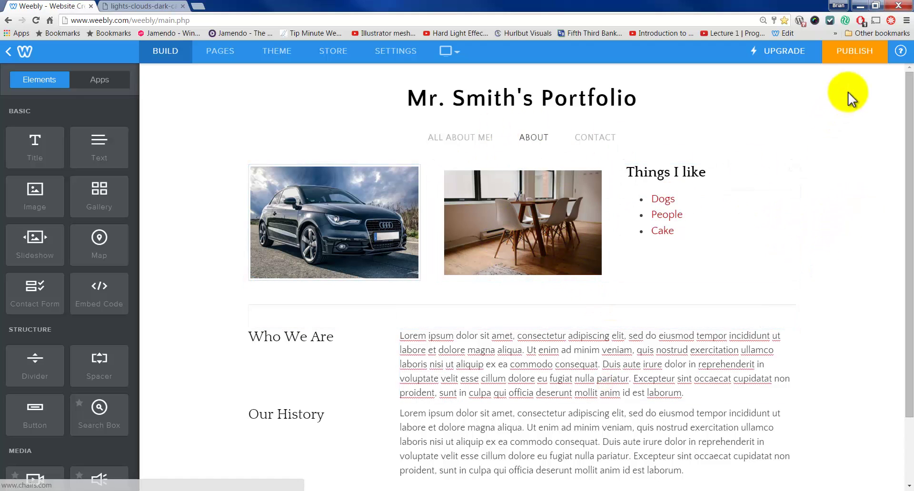
Publish the site on the free weebly.com subdomain and open the live site in a new tab
left_click(851, 56)
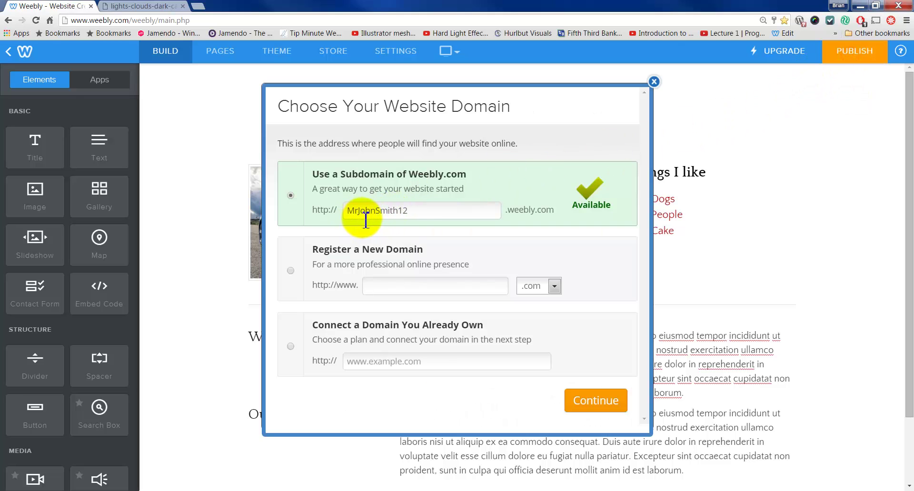
left_click(582, 402)
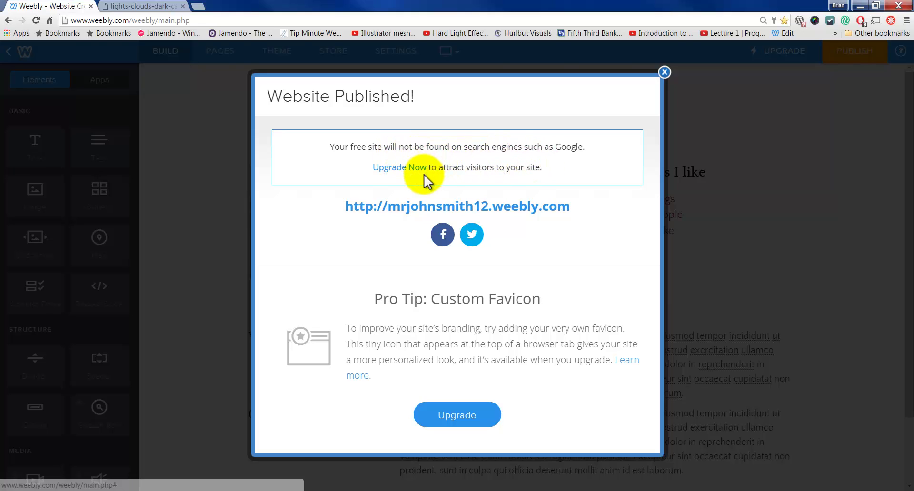
left_click(413, 210)
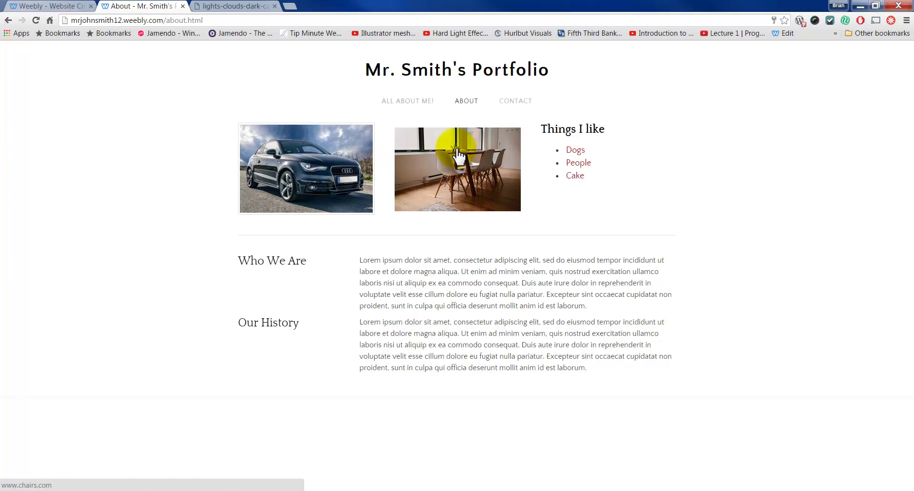
Check the car photo's enlargement on the live site, then test and close the chairs.com link
left_click(340, 151)
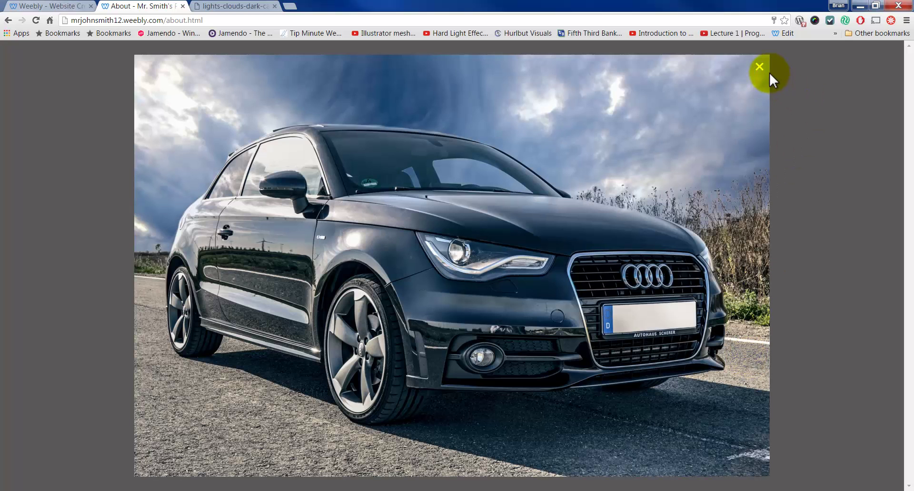
left_click(763, 69)
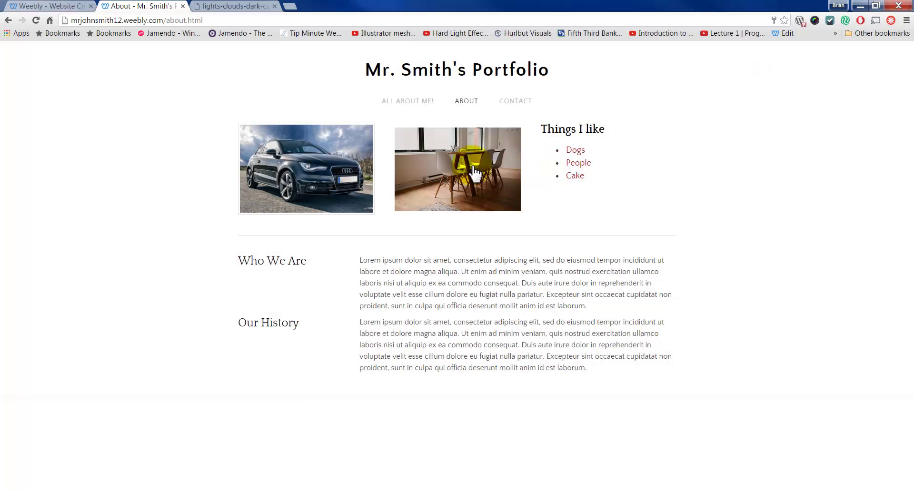
left_click(471, 169)
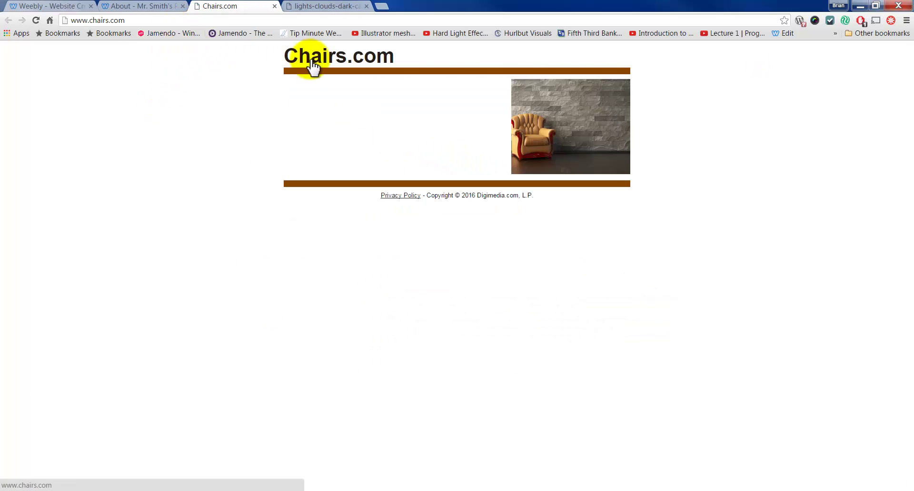
left_click(274, 6)
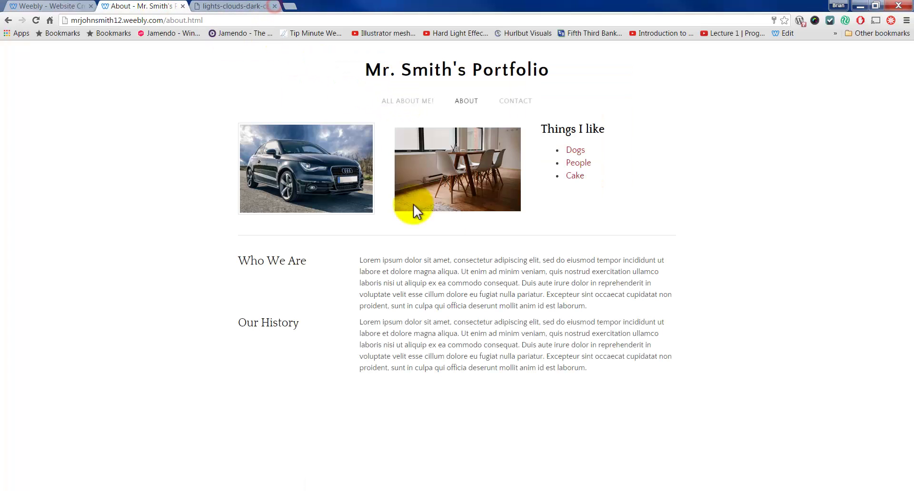
Close the extra cloud image page and return to the editor with the published notice dismissed
left_click(572, 148)
left_click(556, 129)
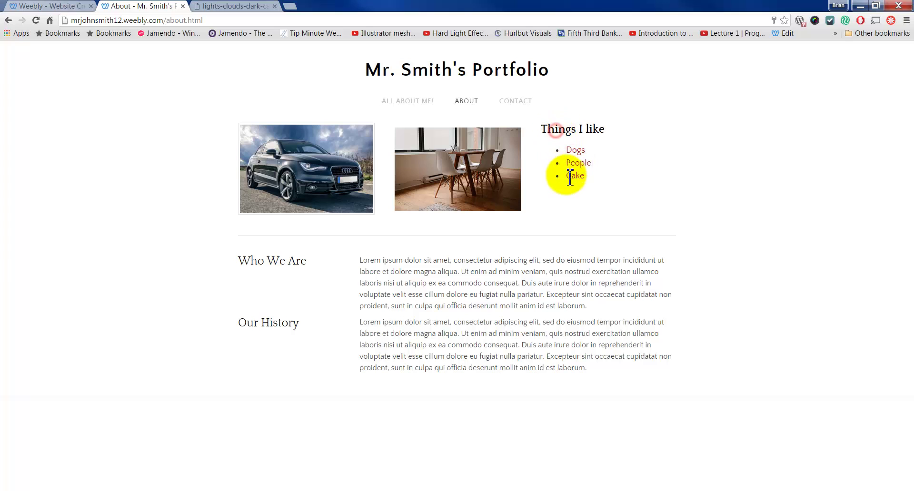
left_click(204, 6)
key("ctrl+w")
left_click(50, 6)
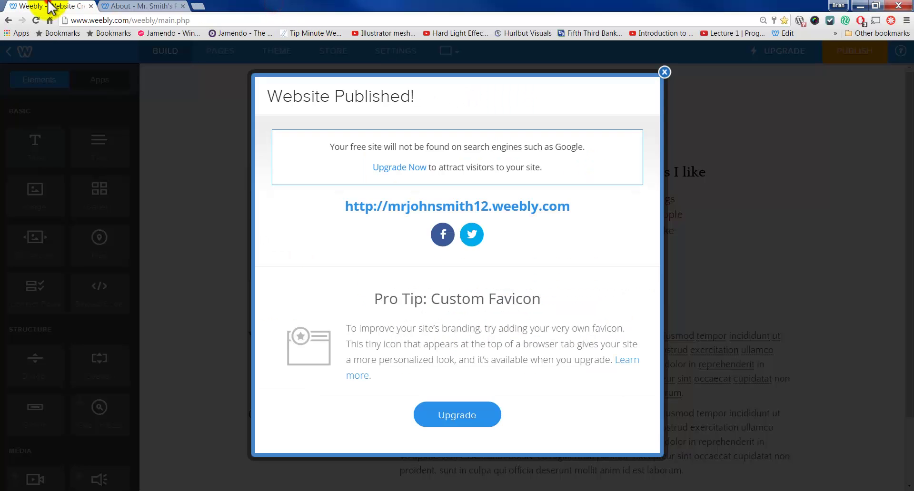
left_click(663, 72)
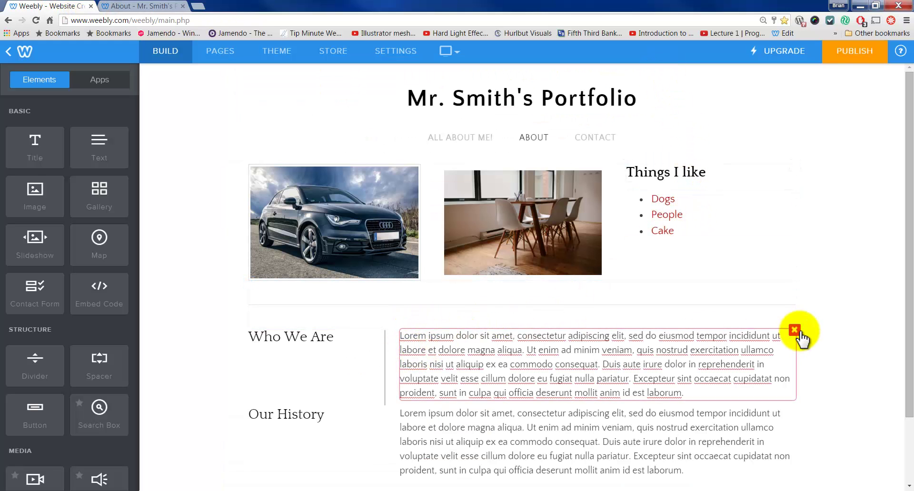
Delete the Our History paragraph and heading
scroll(796, 339, "down", 2)
left_click(794, 329)
left_click(769, 299)
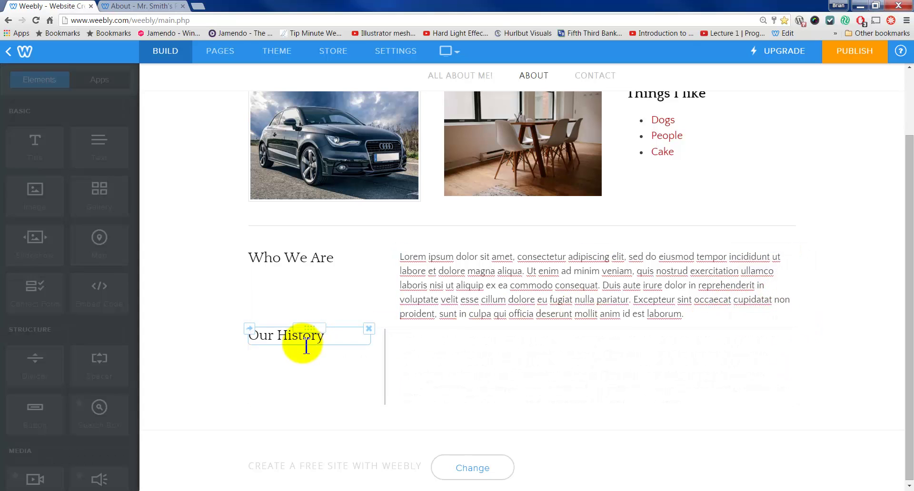
scroll(371, 338, "up", 2)
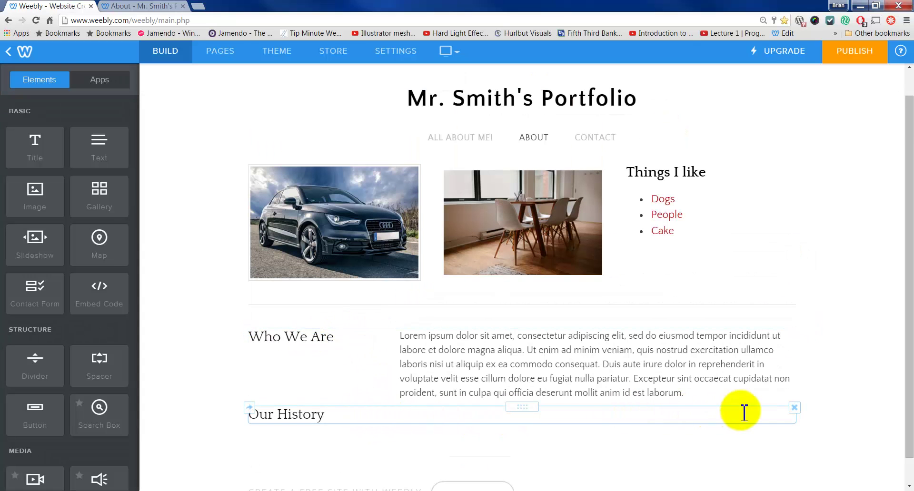
left_click(793, 408)
left_click(771, 375)
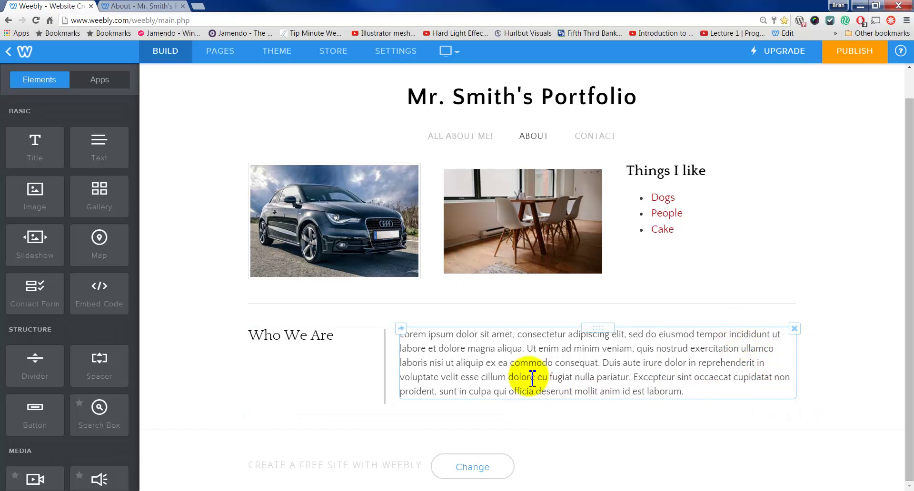
Replace the Who We Are paragraph text with 'Click here for a video'
left_click(478, 365)
left_click_drag(703, 396, 378, 338)
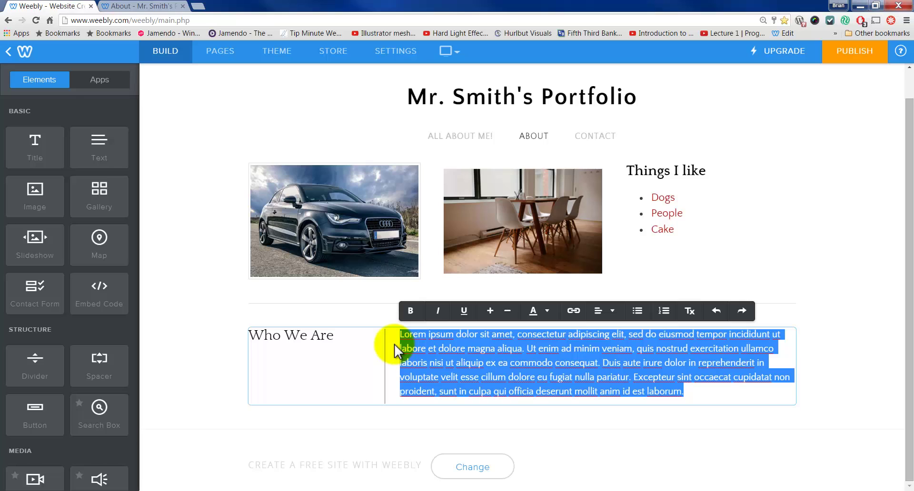
type("Click Here")
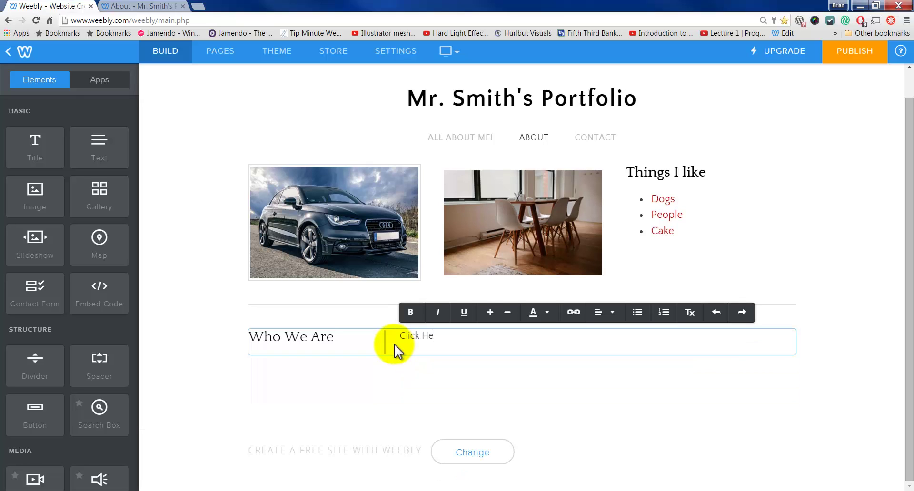
key("BackSpace")
key("BackSpace")
key("BackSpace")
key("BackSpace")
key("BackSpace")
type("here for")
key("BackSpace")
key("BackSpace")
key("BackSpace")
type("re for a video")
left_click(464, 344)
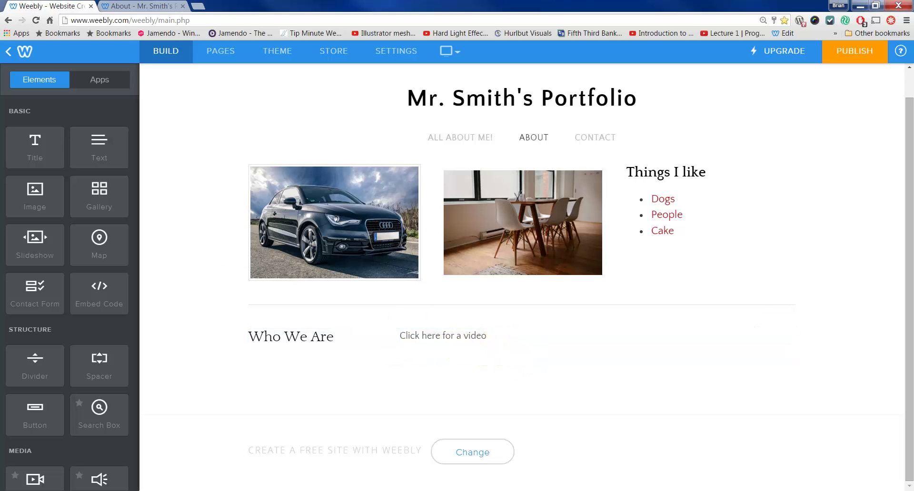
Grab the Premiere Pro CS6 tutorial's URL from its YouTube tab, close it, and return to Weebly
left_click_drag(271, 71, 212, 6)
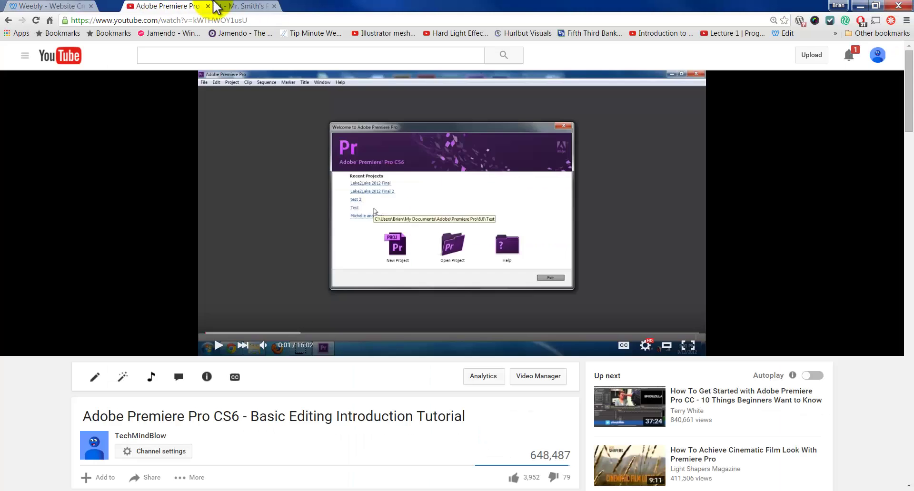
left_click(256, 20)
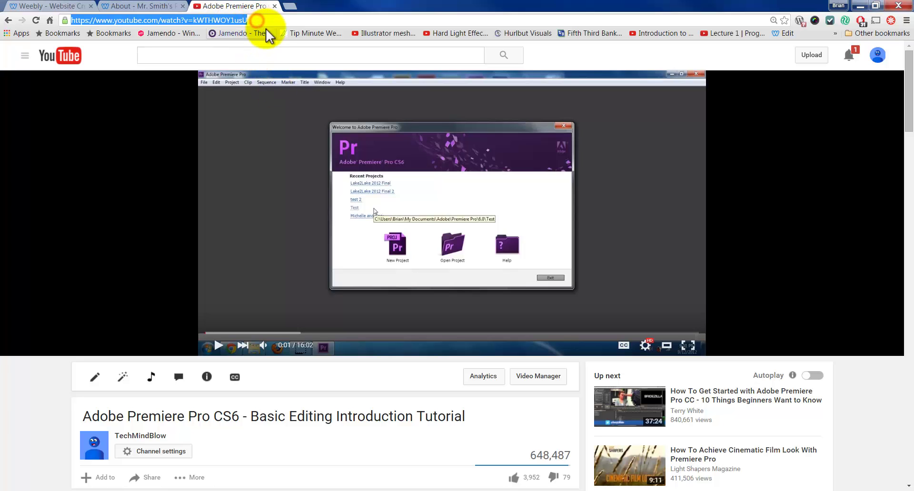
left_click(275, 5)
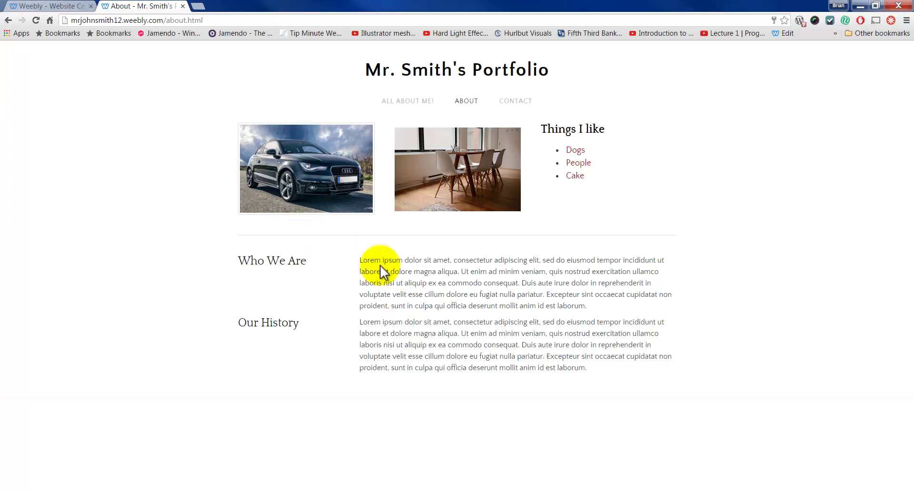
left_click(55, 6)
Link the word 'here' to the pasted YouTube URL, set to open in a new window
left_click(473, 339)
left_click_drag(487, 336, 400, 339)
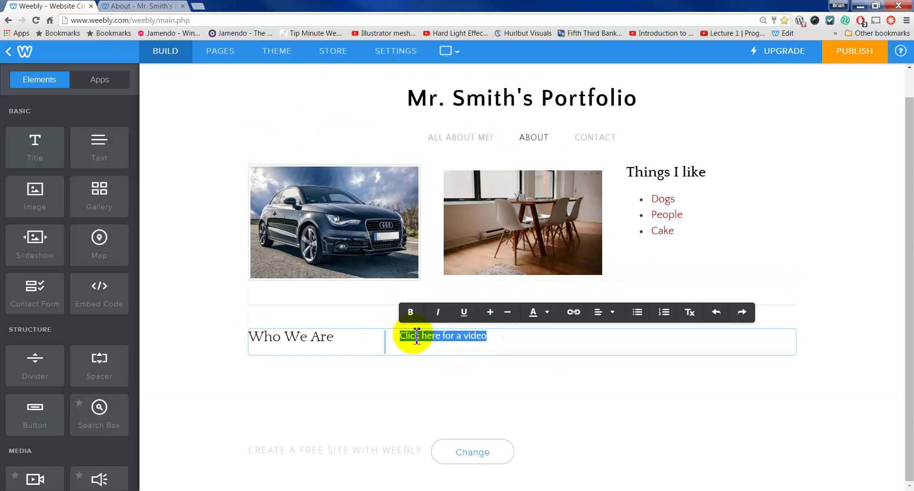
left_click(431, 338)
double_click(429, 338)
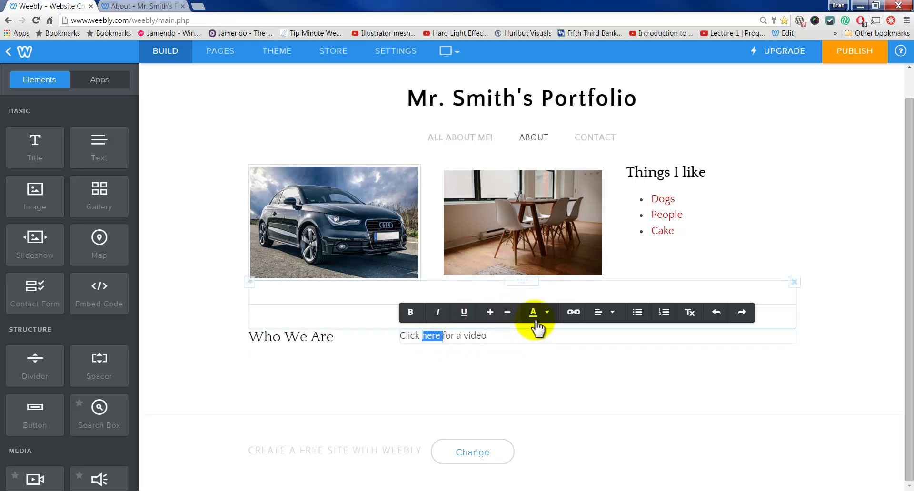
left_click(574, 313)
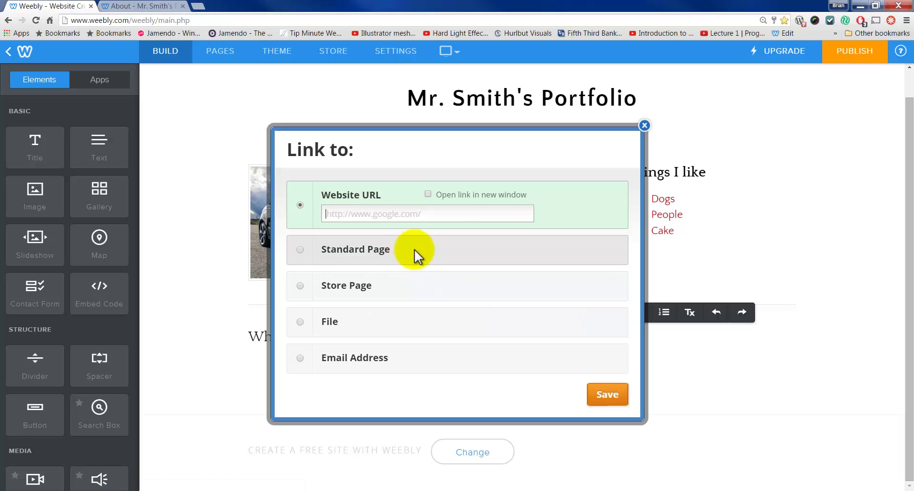
left_click(368, 214)
type("https://www.youtube.com/watch?v=-WTHWOY1usU")
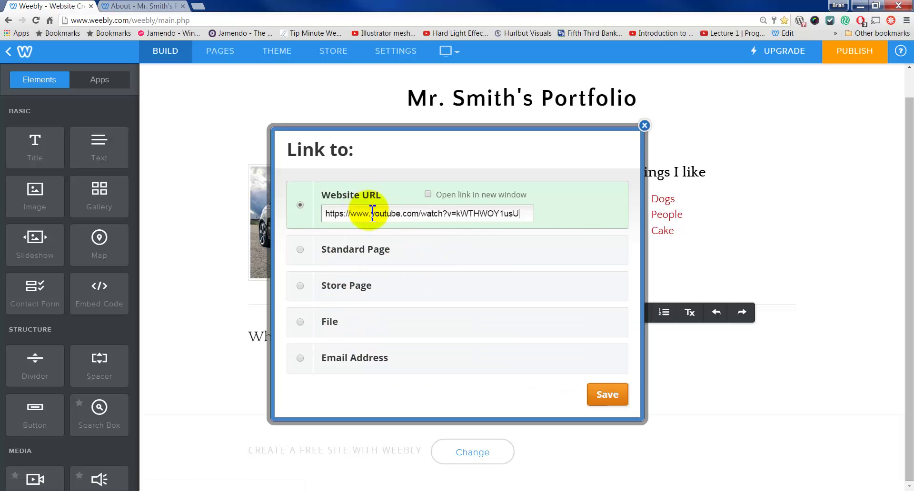
left_click(428, 194)
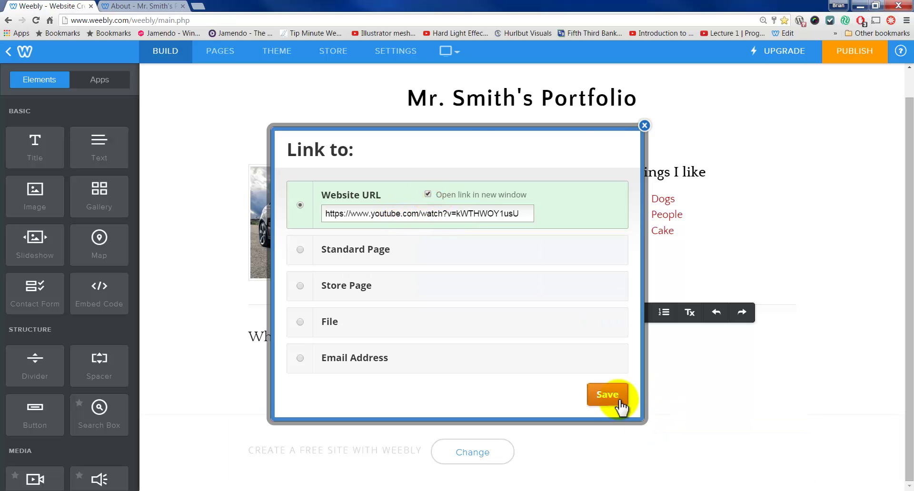
left_click(611, 395)
left_click(511, 362)
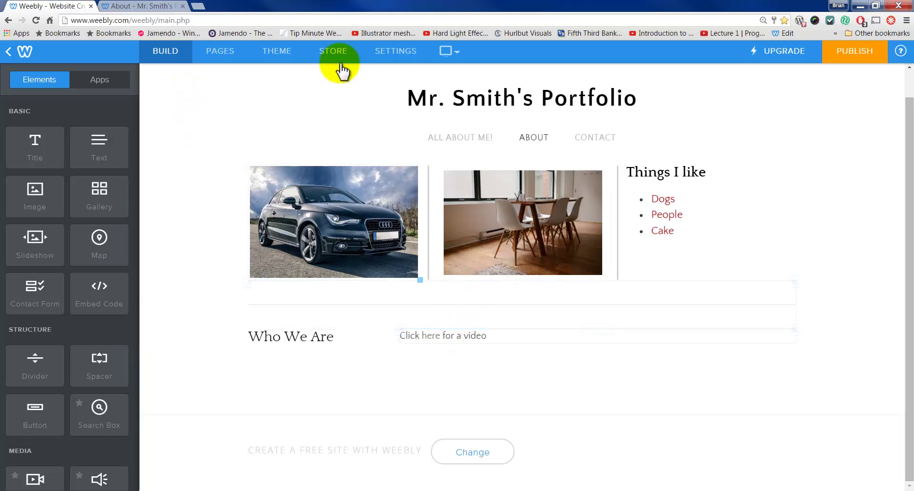
Change the Site Title font colour to dark grey under Theme > Change Fonts
left_click(275, 54)
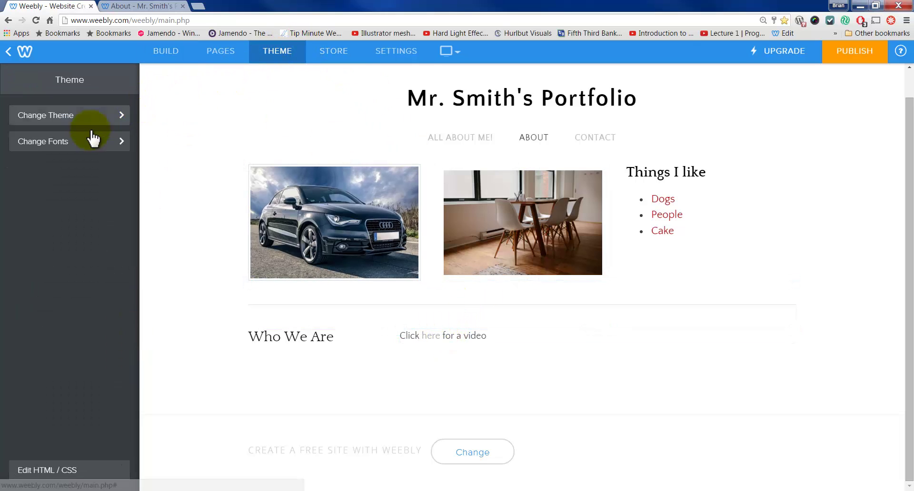
left_click(79, 143)
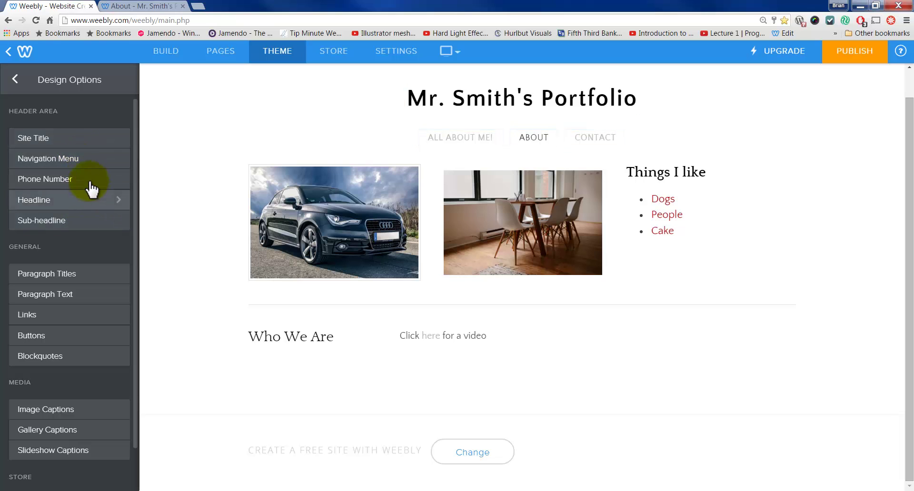
left_click(91, 138)
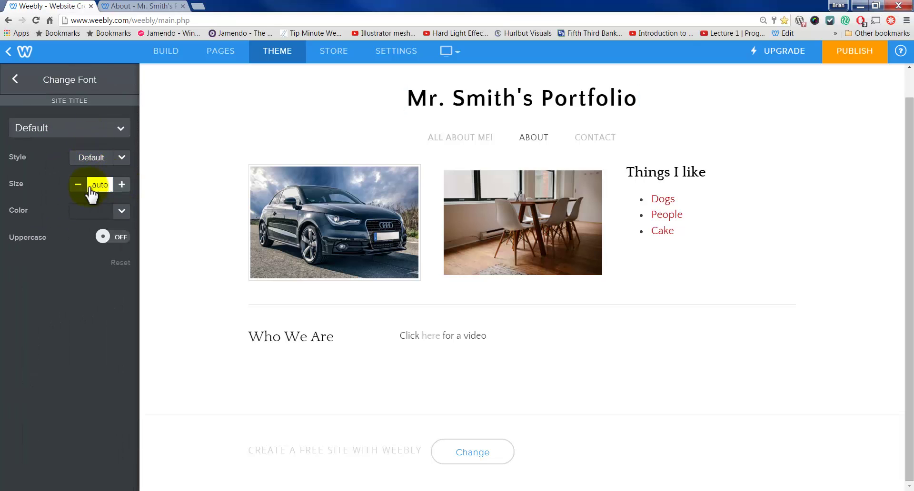
left_click(121, 211)
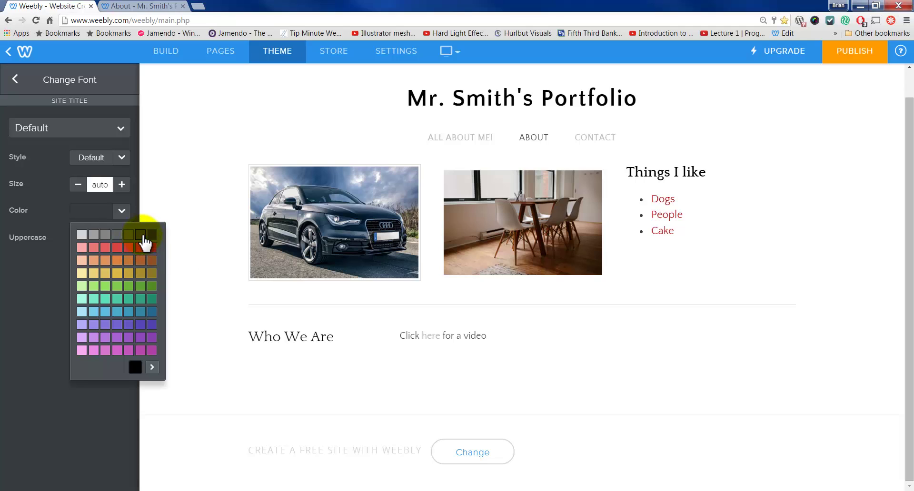
left_click(141, 236)
left_click(37, 268)
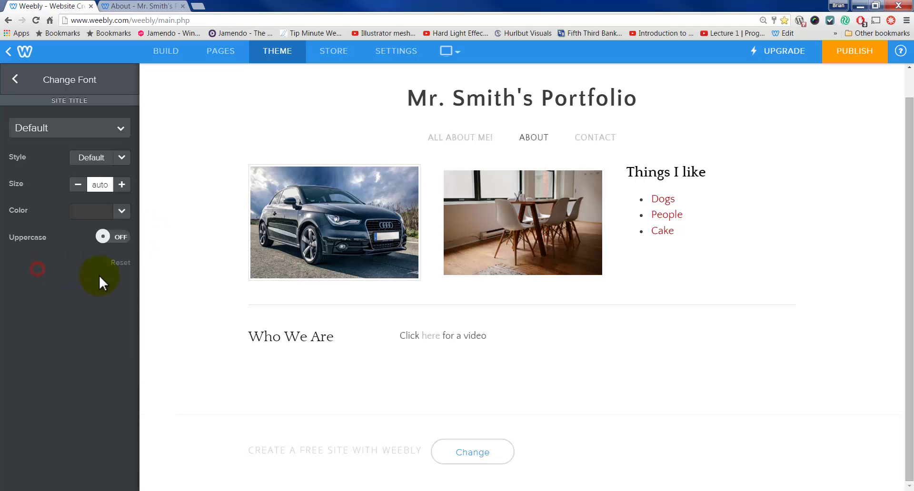
left_click(15, 81)
left_click(466, 103)
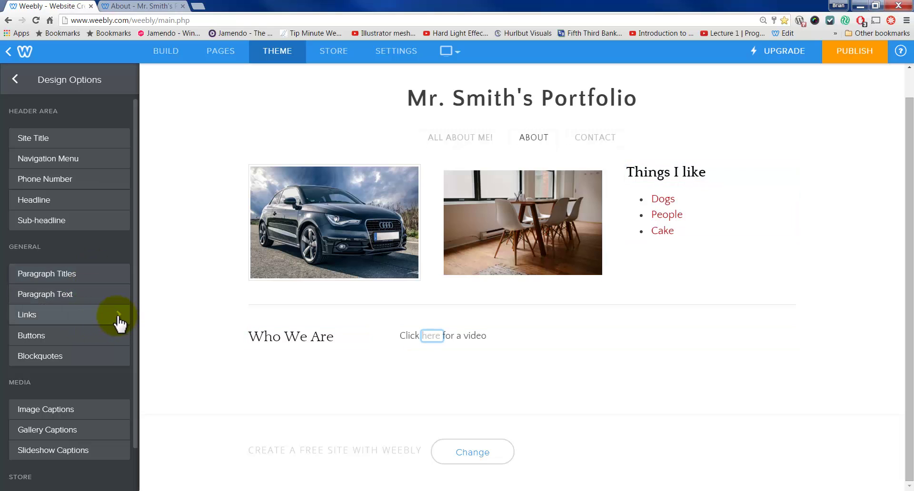
Change the Links colour in Design Options to bright blue #003dff
left_click(116, 316)
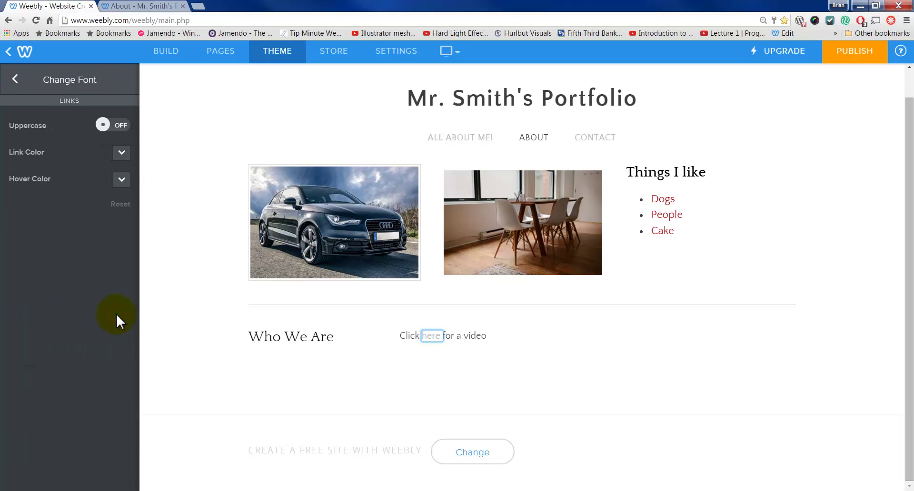
left_click(122, 153)
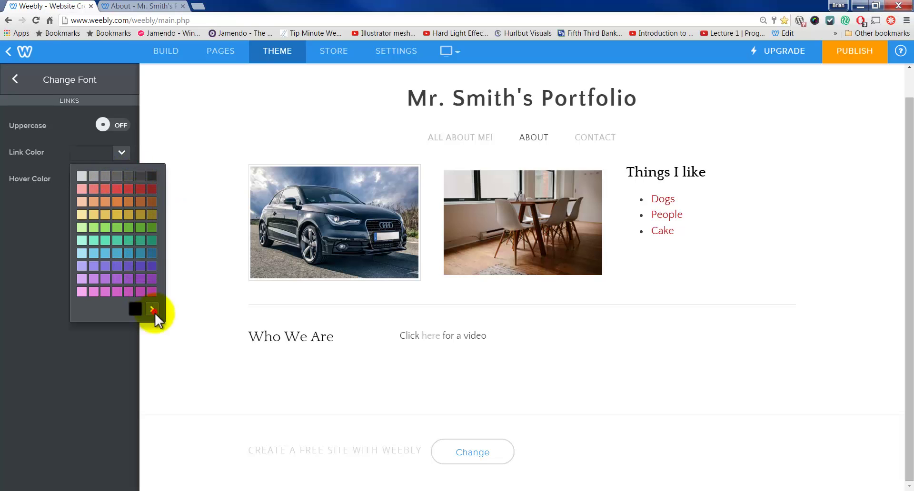
left_click(153, 311)
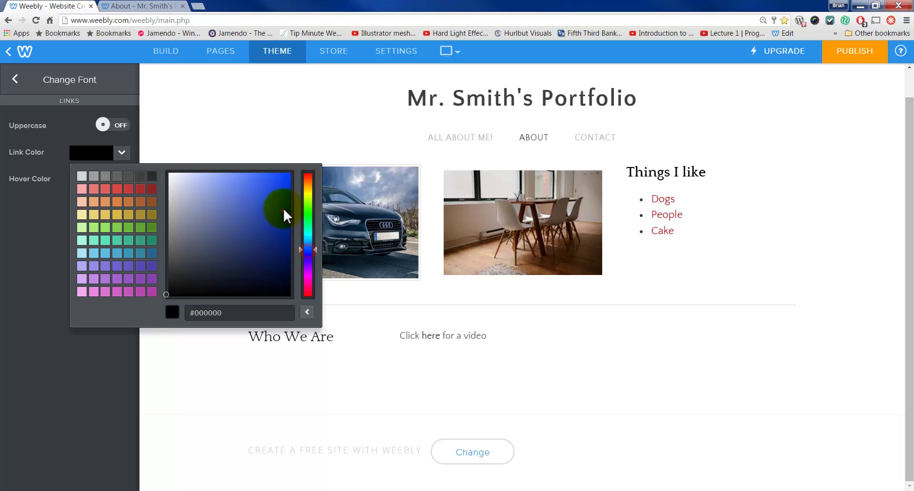
left_click_drag(284, 210, 297, 171)
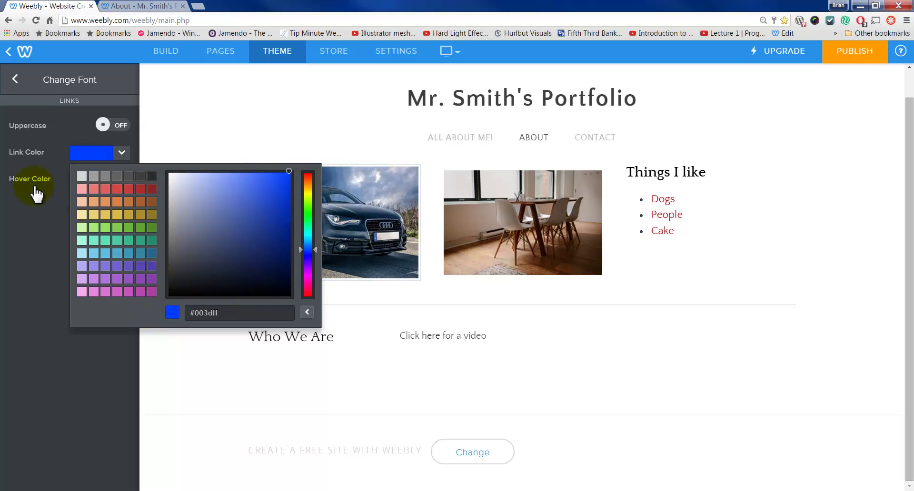
left_click(24, 191)
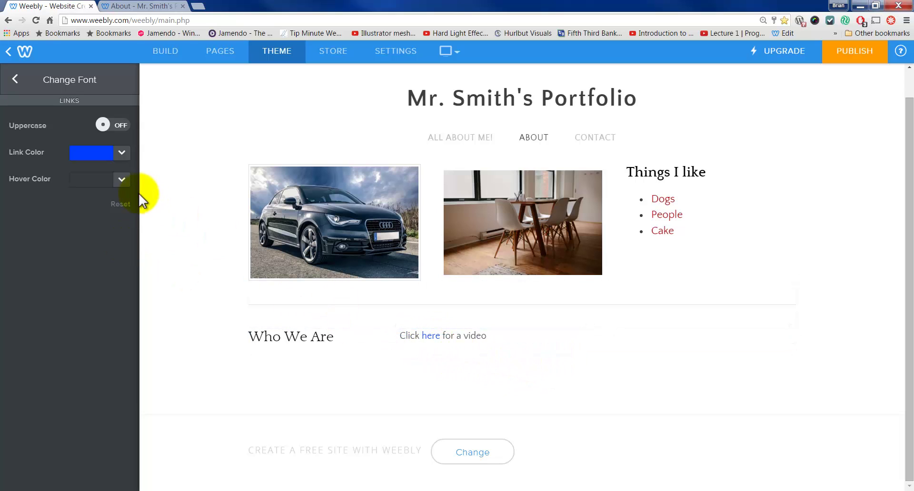
left_click(15, 83)
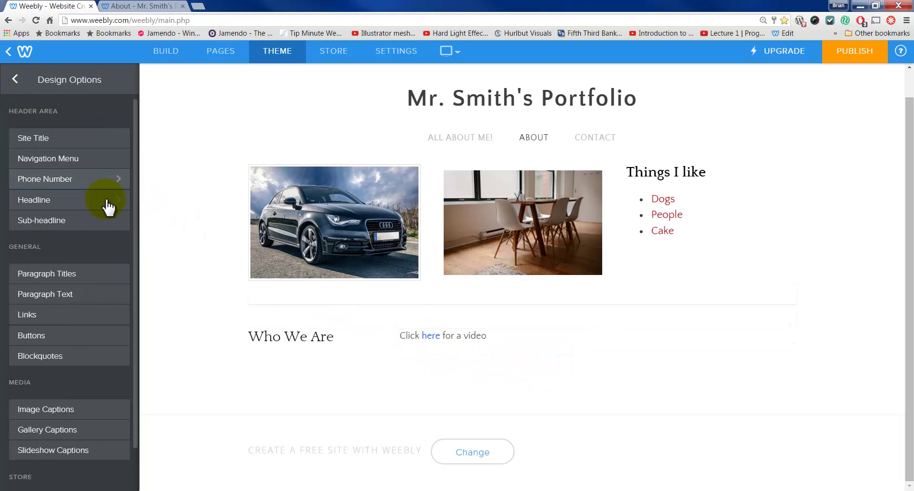
Set the Paragraph Titles font to Advent Pro, restyling 'Things I like' and 'Who We Are'
left_click(73, 275)
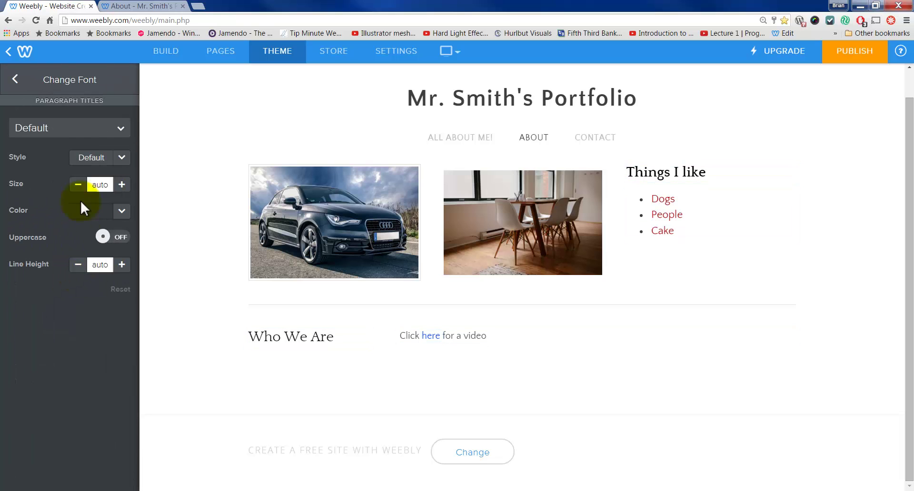
left_click(94, 136)
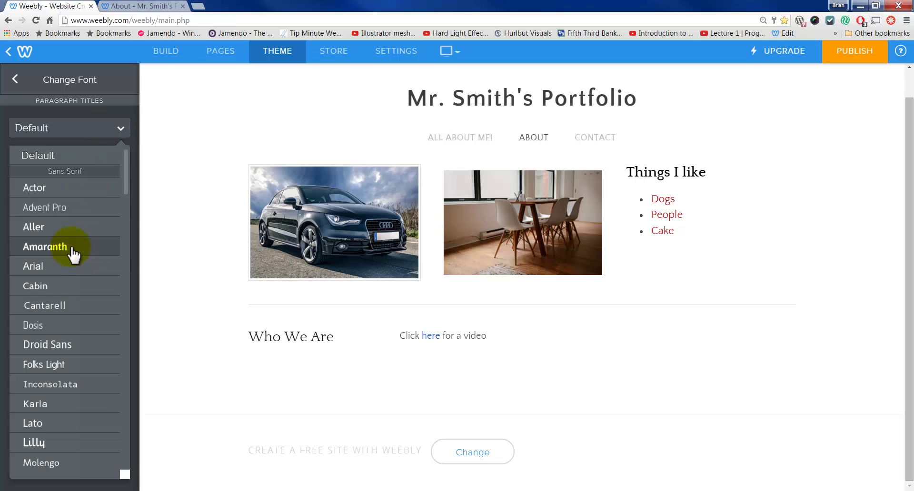
left_click(70, 209)
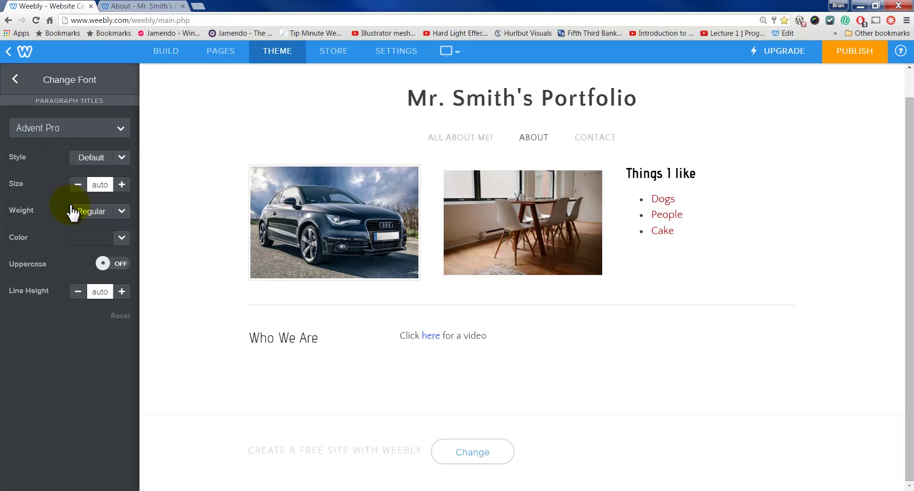
left_click(15, 90)
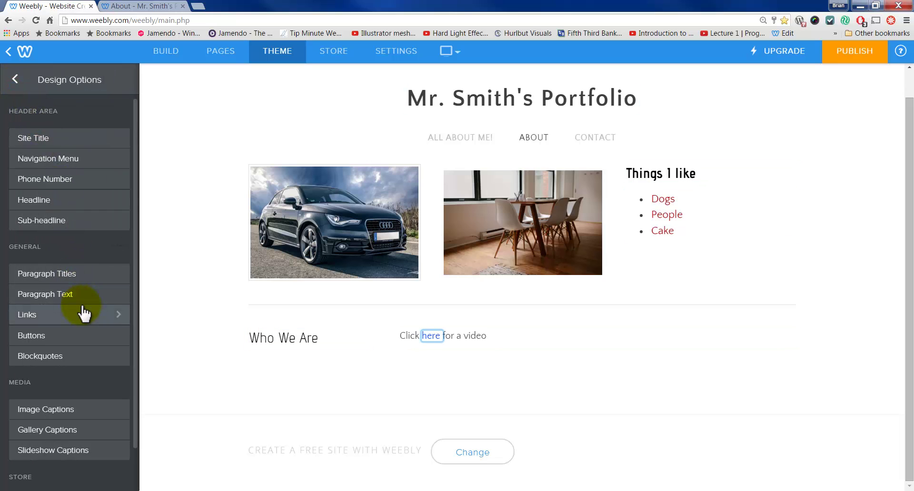
scroll(82, 314, "down", 1)
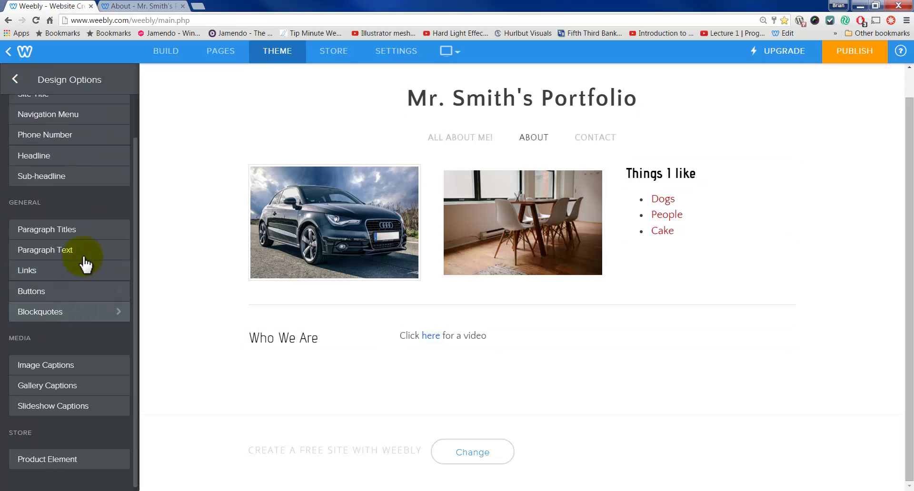
scroll(85, 261, "up", 1)
left_click(16, 79)
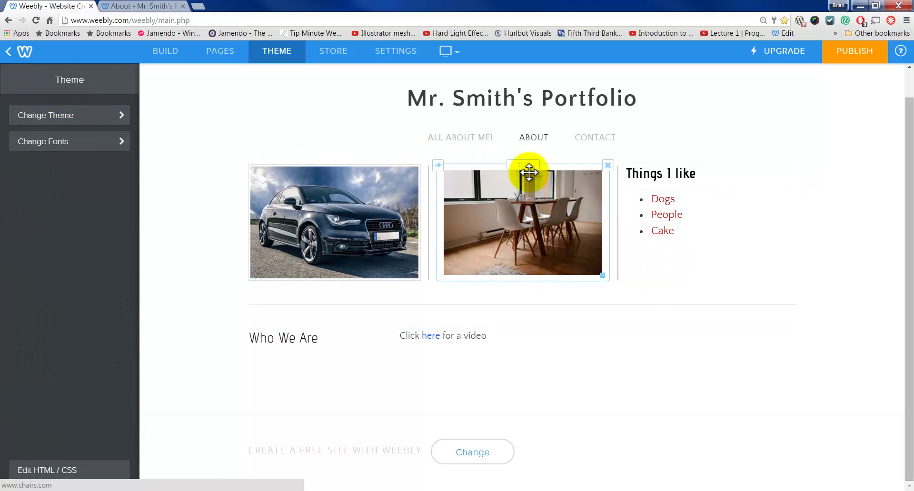
Preview the Paris theme from the Theme Gallery on the About page, then choose it
left_click(82, 114)
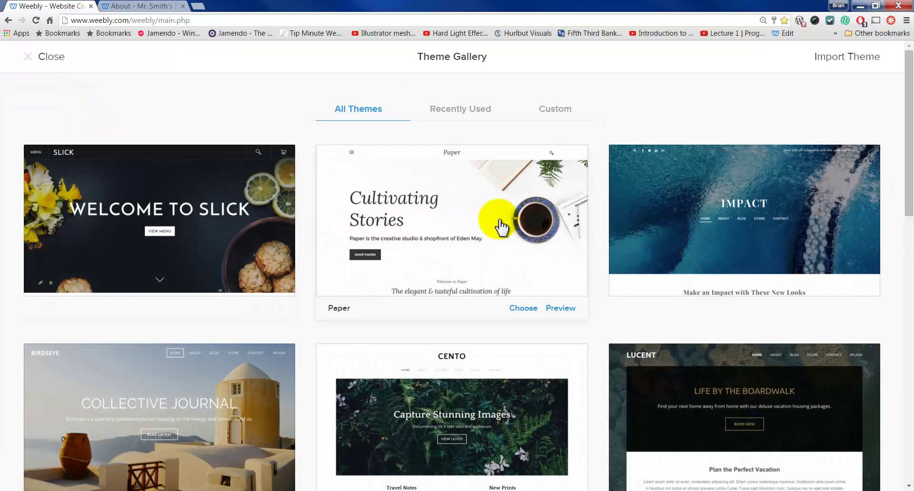
scroll(523, 247, "down", 9)
scroll(511, 259, "down", 9)
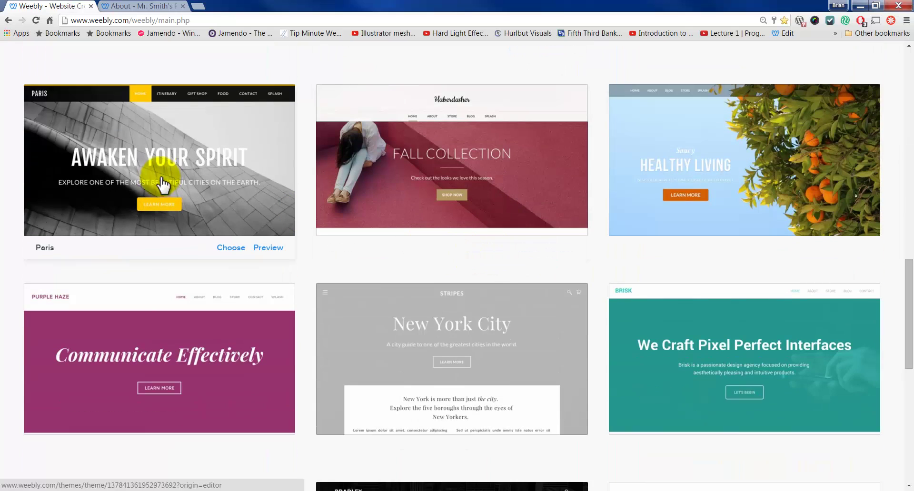
left_click(266, 248)
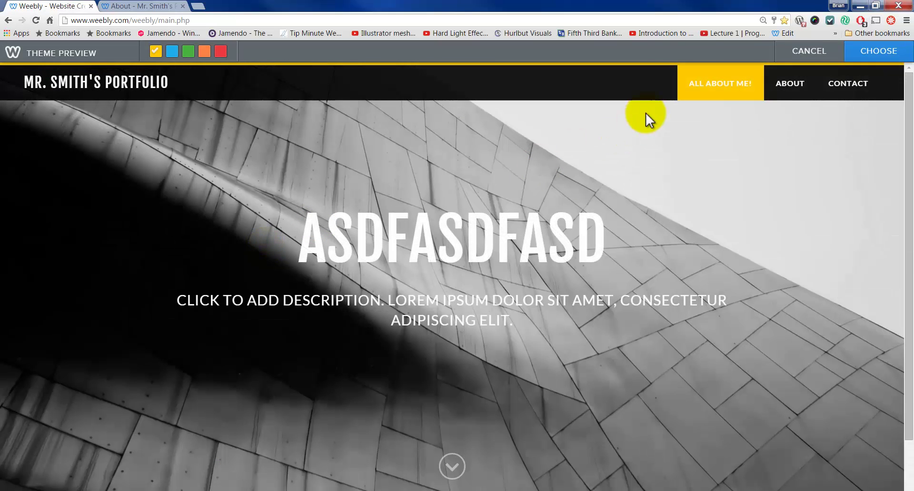
left_click(790, 84)
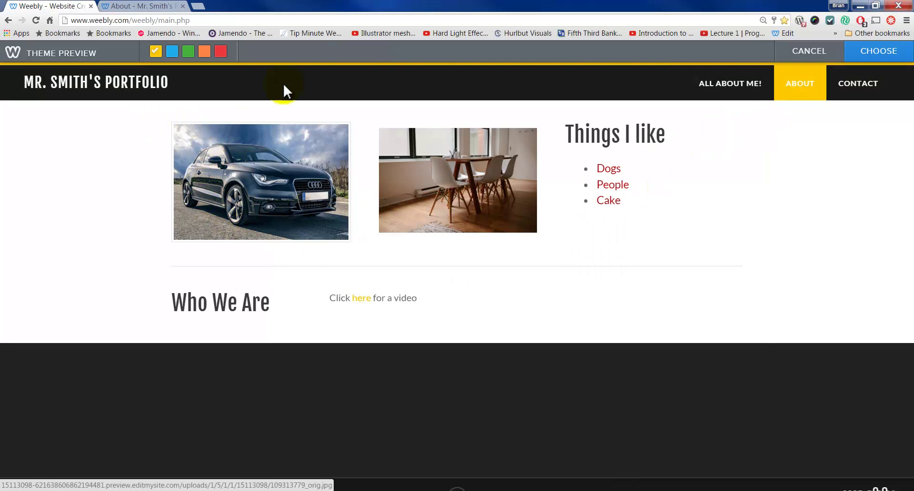
left_click(872, 54)
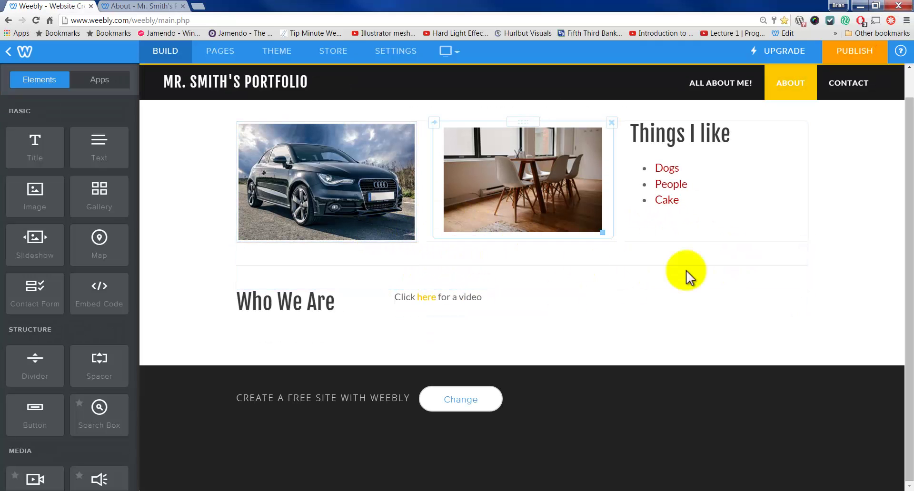
scroll(852, 200, "up", 1)
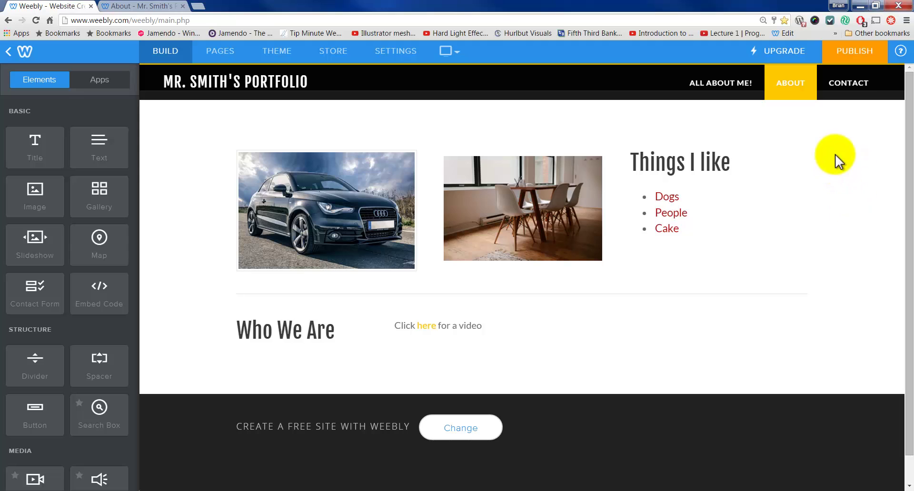
left_click(492, 328)
key("Return")
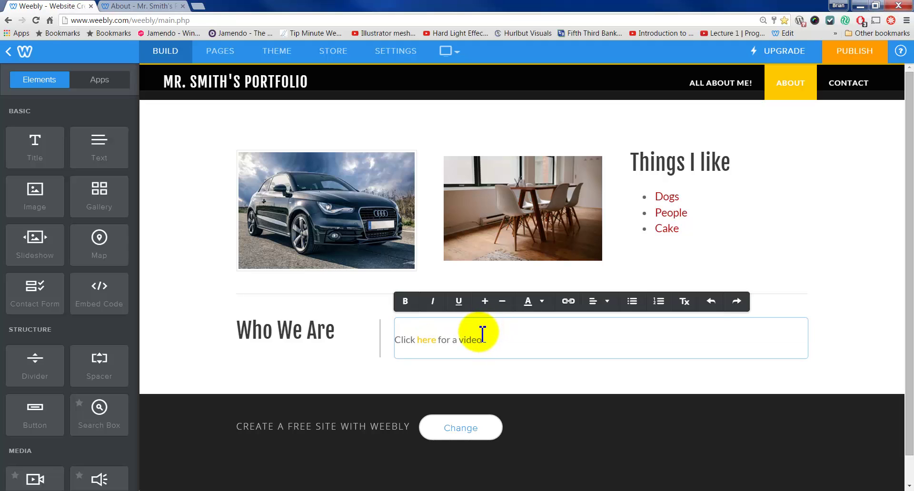
key("BackSpace")
left_click(478, 371)
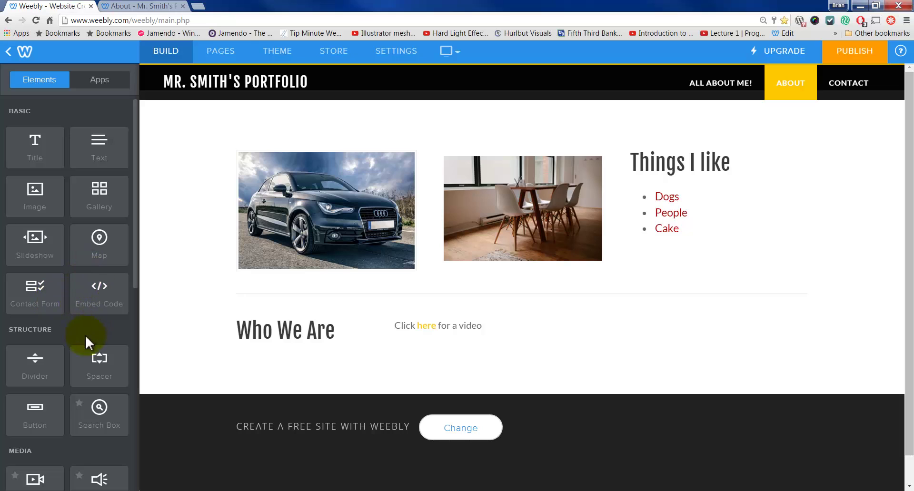
scroll(66, 355, "down", 1)
Add a button below Who We Are and try its styles, keeping plain grey
left_click_drag(37, 368, 463, 344)
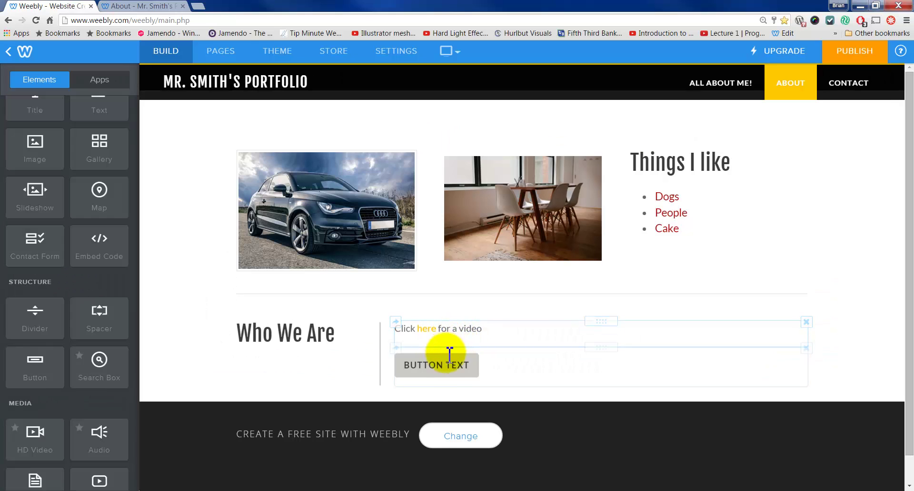
left_click(464, 367)
left_click(470, 365)
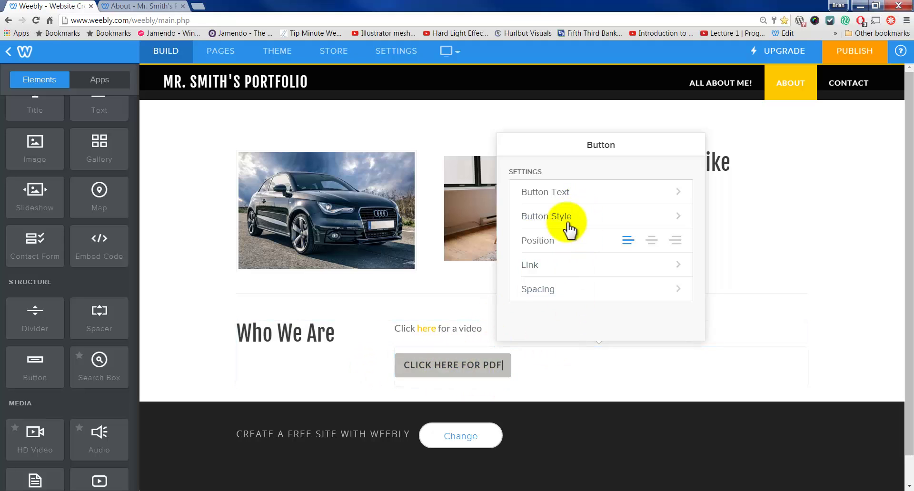
left_click(609, 191)
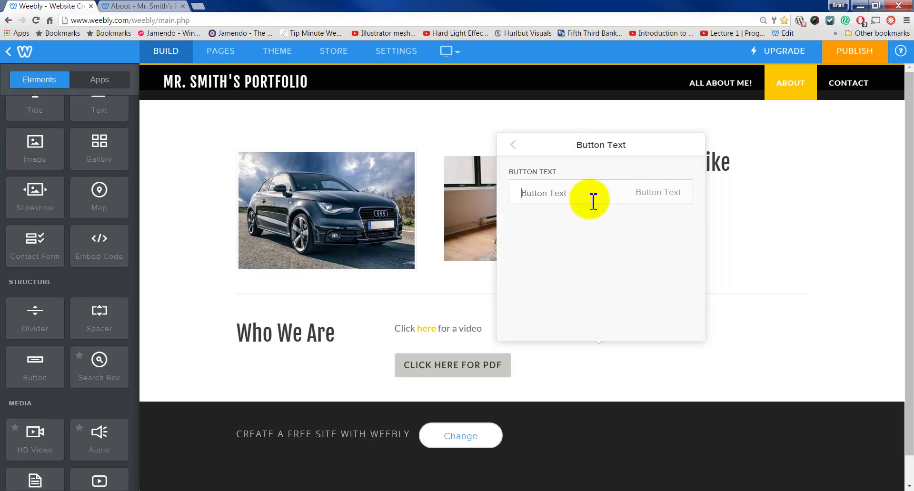
left_click(513, 145)
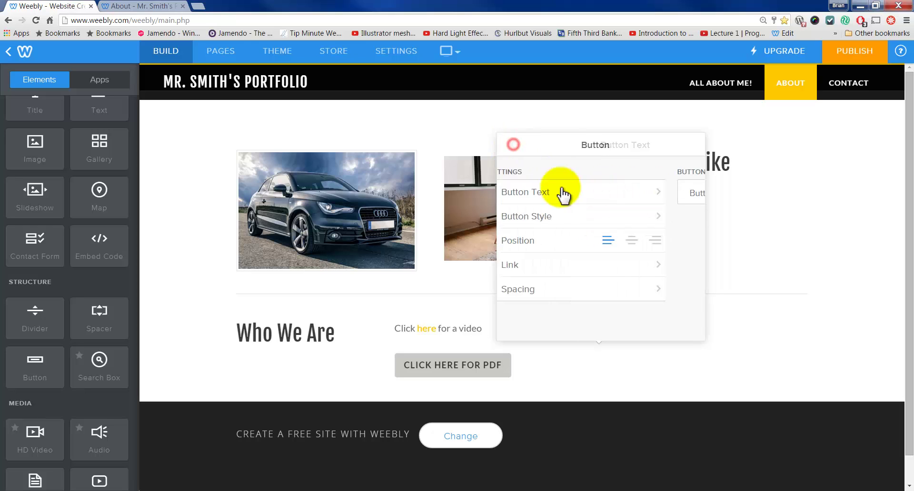
left_click(585, 218)
left_click(561, 238)
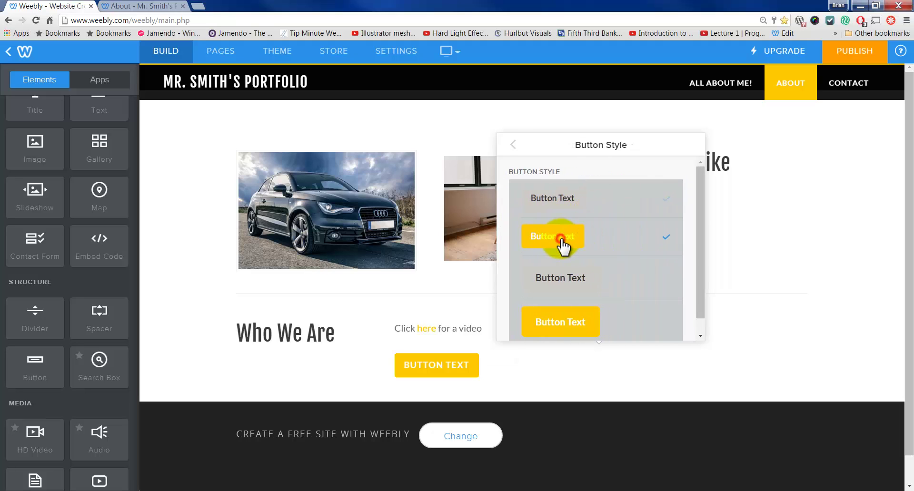
left_click(586, 281)
left_click(577, 206)
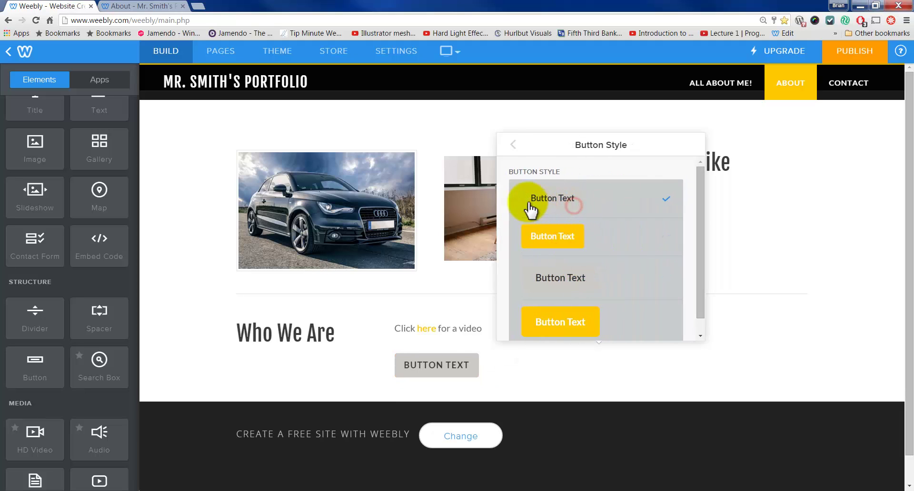
left_click(510, 144)
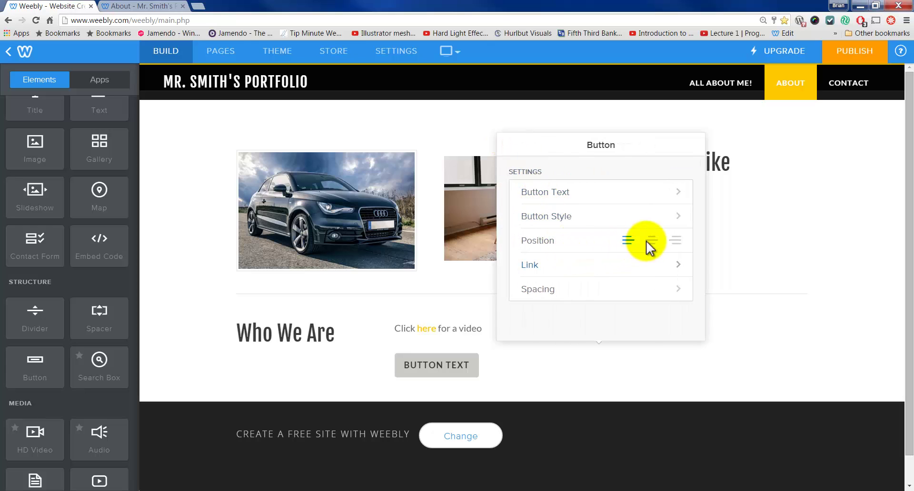
Link the button to the YouTube video in a new window, then publish the site
left_click(646, 271)
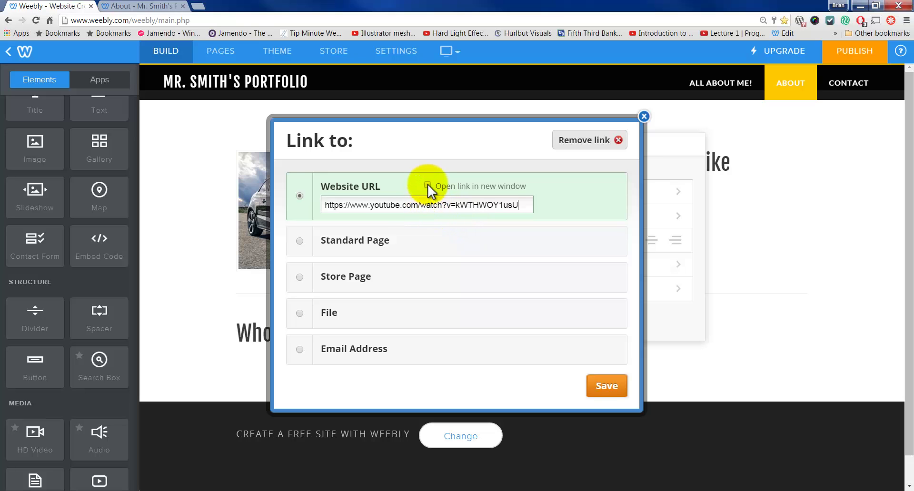
left_click(427, 186)
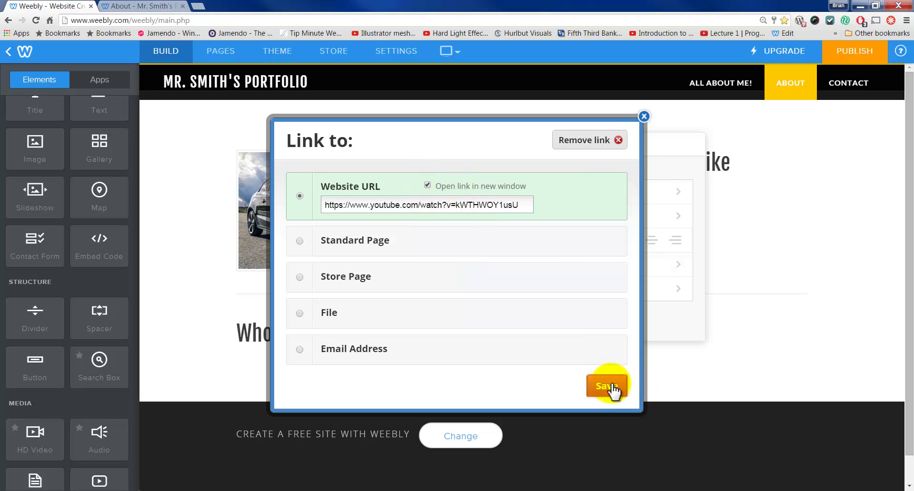
left_click(610, 386)
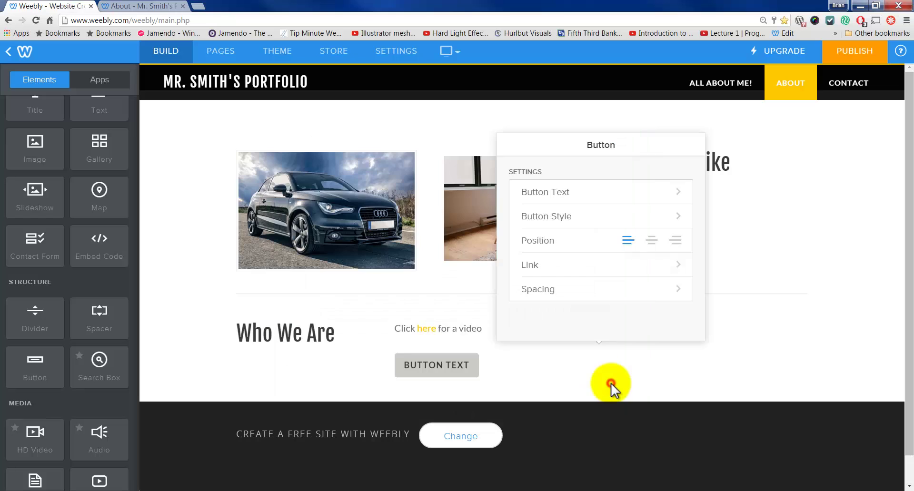
left_click(428, 364)
left_click(470, 321)
left_click(456, 368)
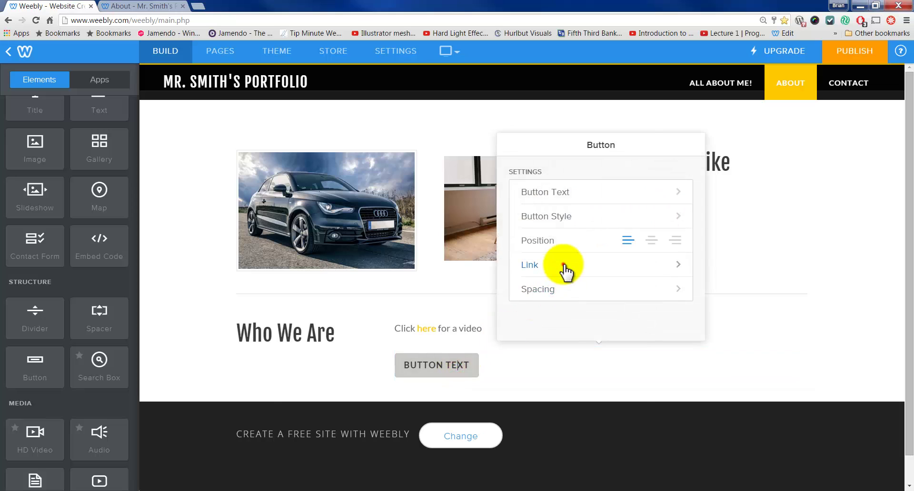
left_click(561, 265)
left_click(642, 116)
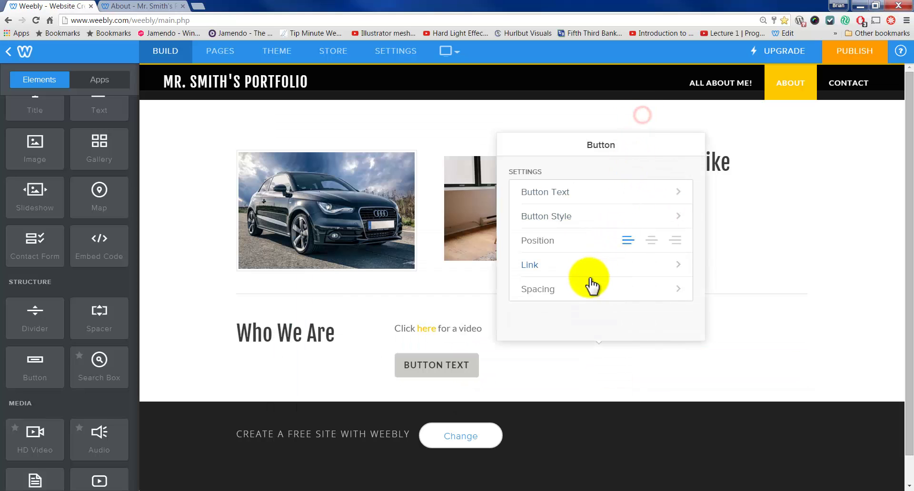
left_click(869, 50)
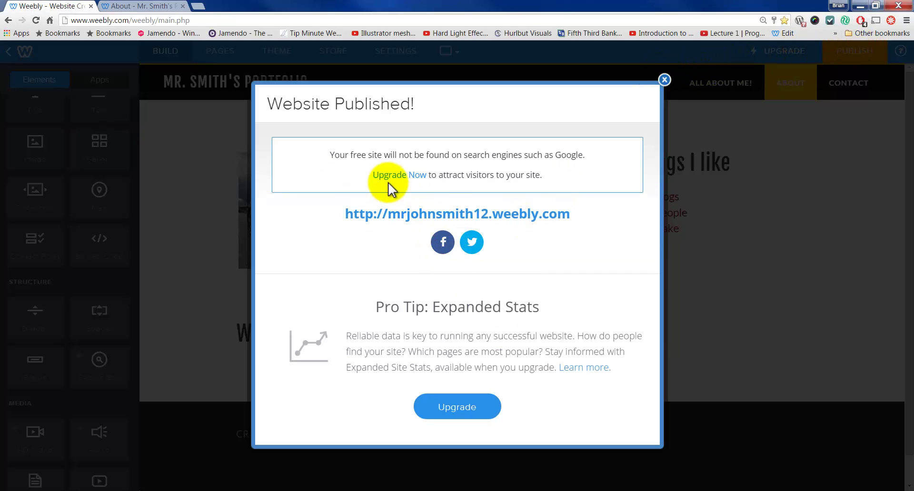
Reload the live About page and test that the button and 'here' link open the tutorial
left_click(145, 6)
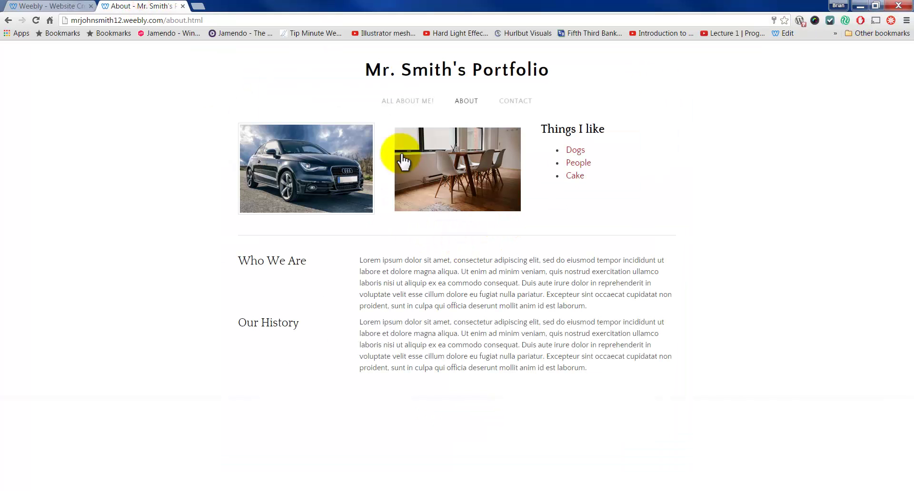
left_click(36, 20)
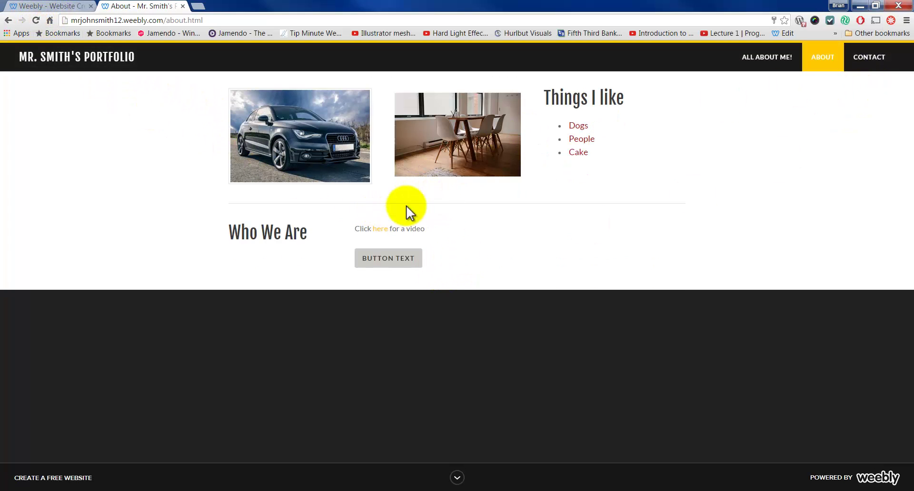
left_click(401, 260)
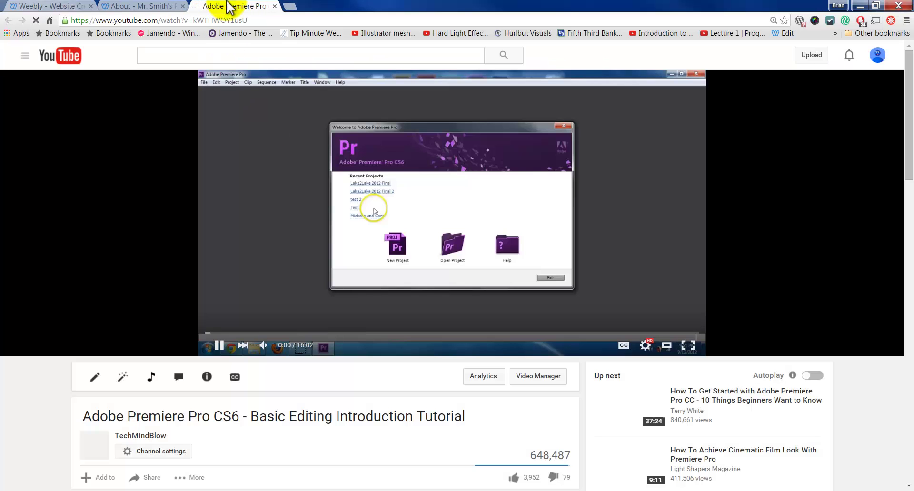
left_click(275, 6)
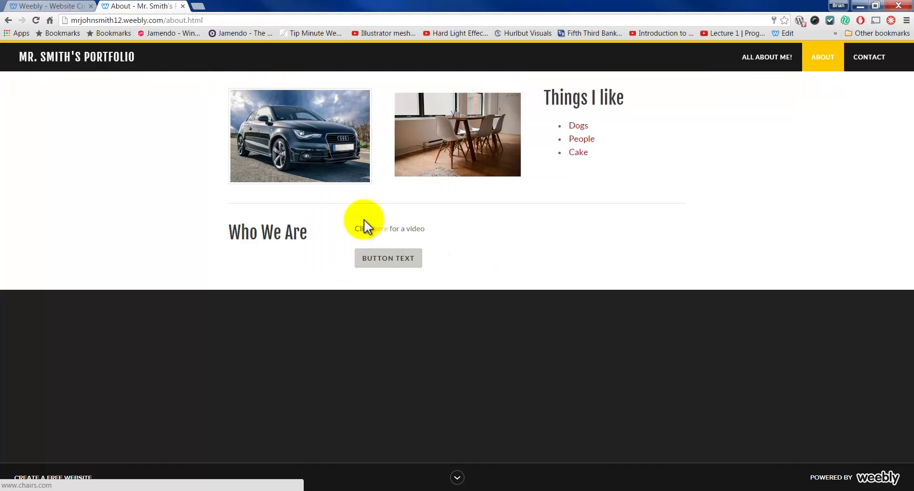
left_click(381, 229)
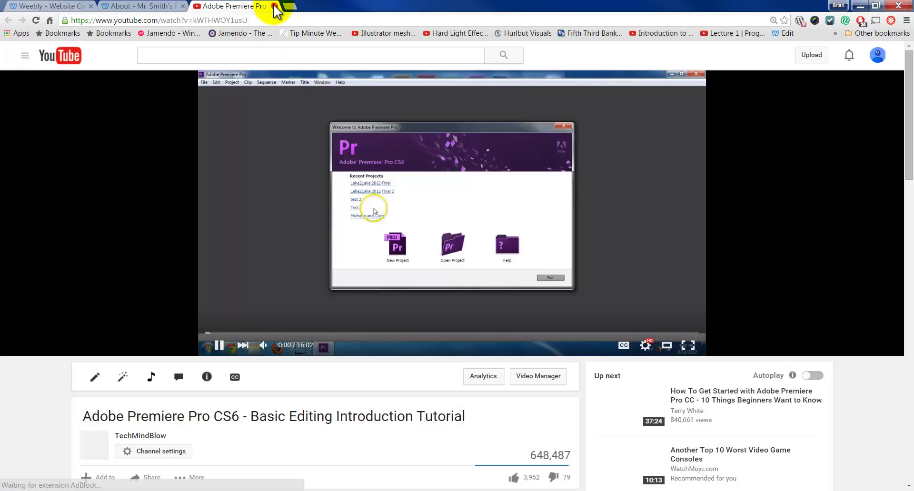
left_click(274, 6)
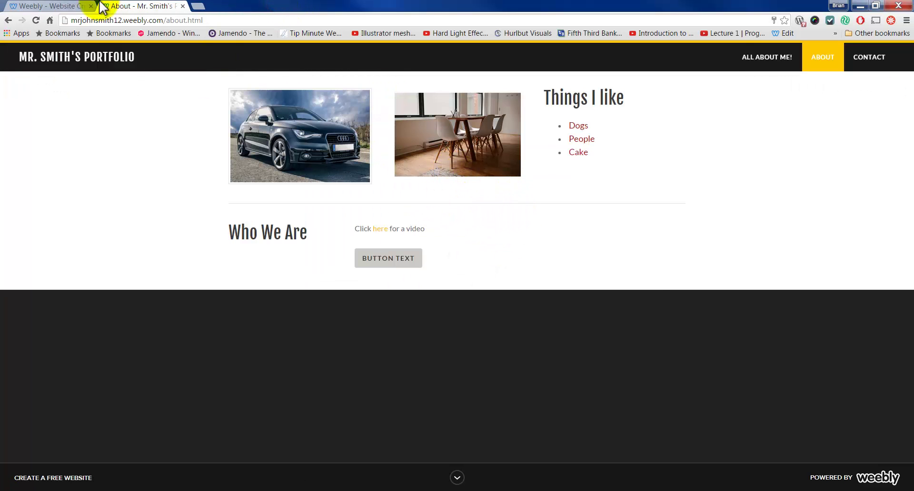
left_click(95, 6)
Dismiss the publish confirmation and relabel the button 'PDF'
left_click(662, 80)
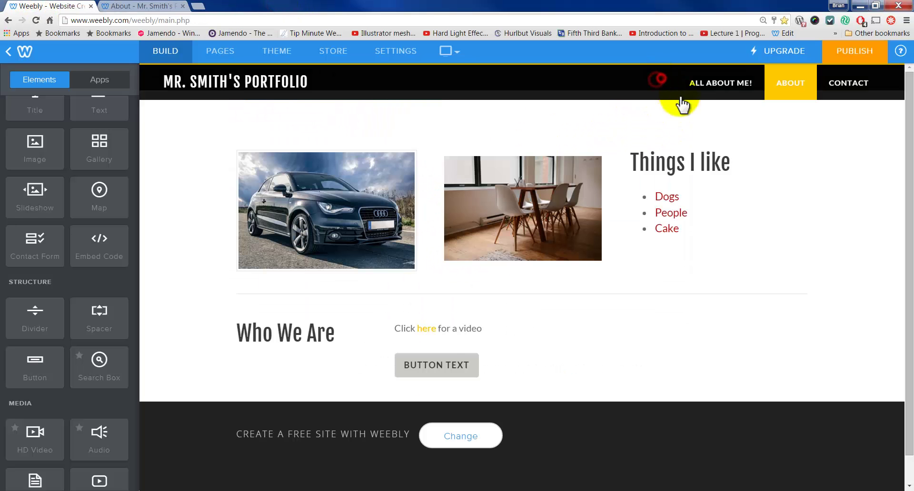
left_click(433, 373)
left_click(619, 198)
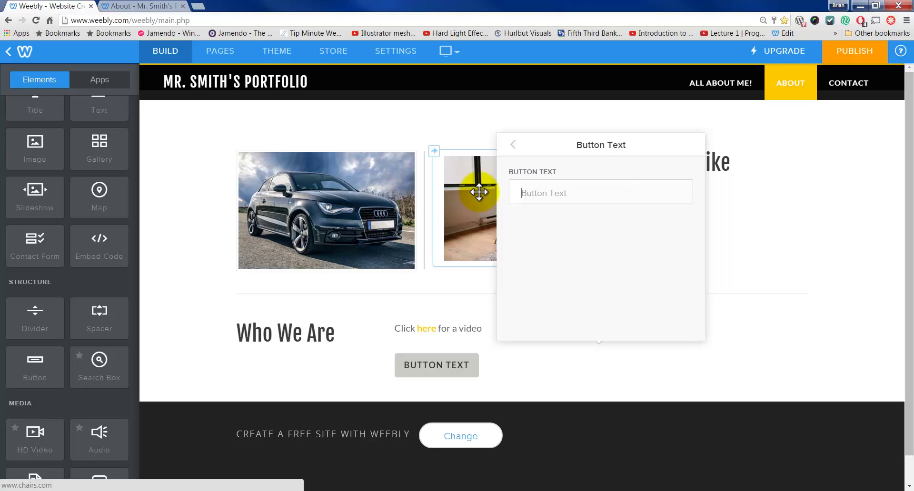
left_click(513, 144)
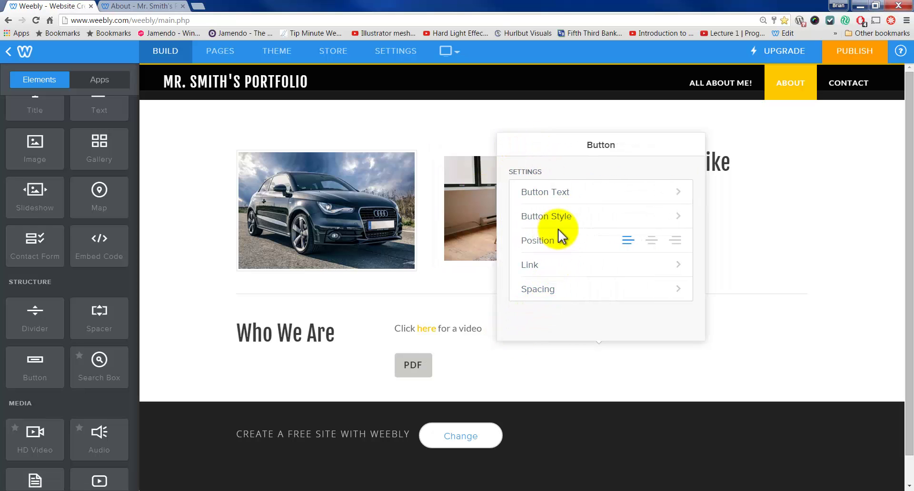
Link the button to the uploaded unit_1_lesson_1-4_review_notes file and republish
left_click(562, 263)
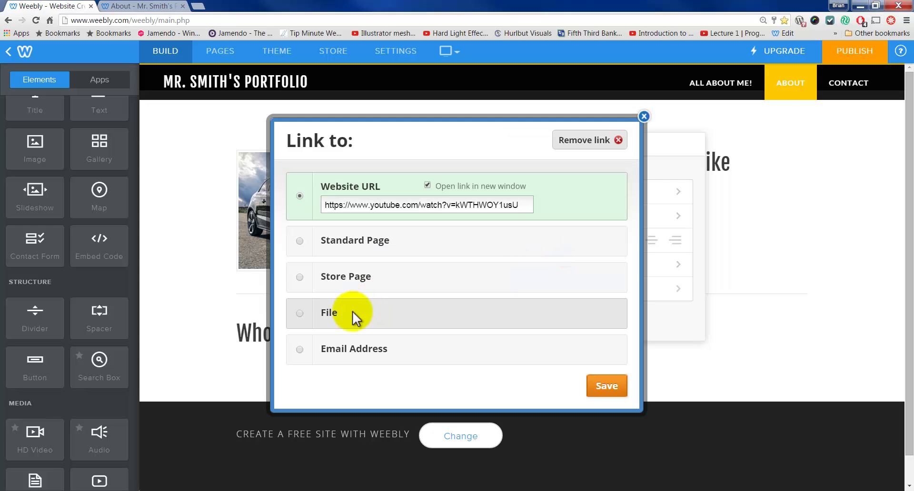
left_click(353, 259)
left_click(526, 316)
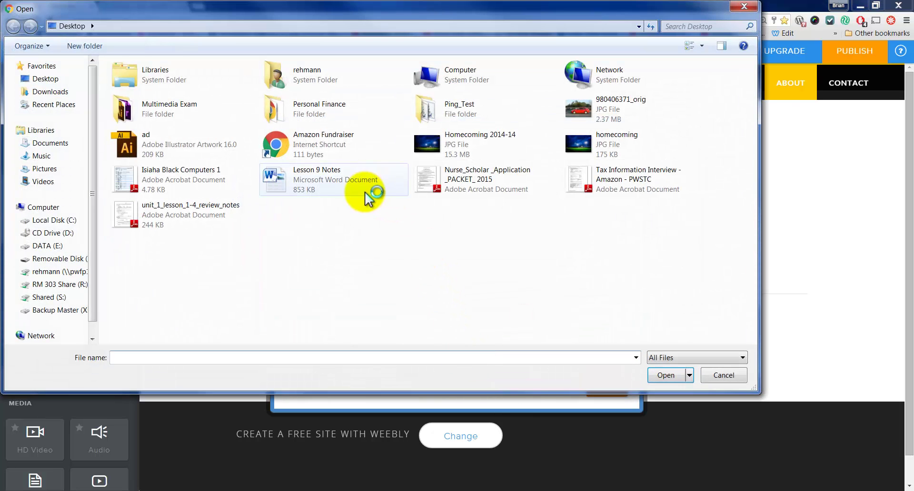
left_click(211, 212)
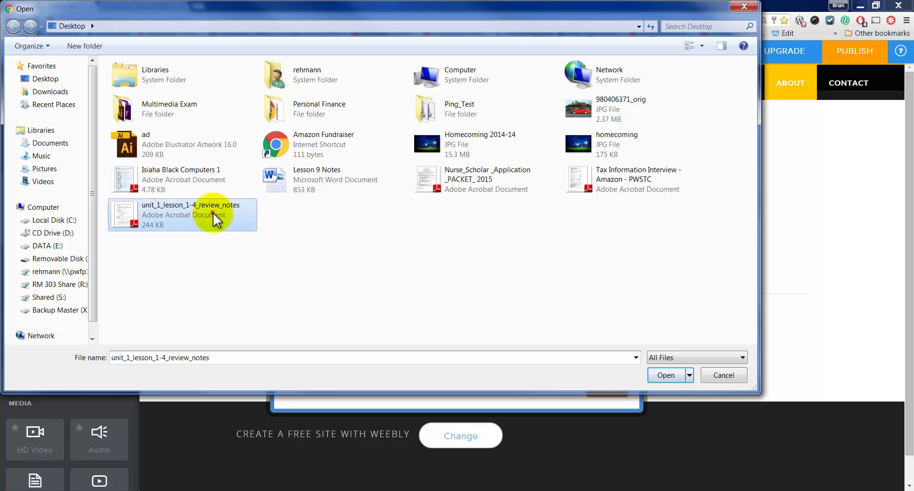
left_click(664, 375)
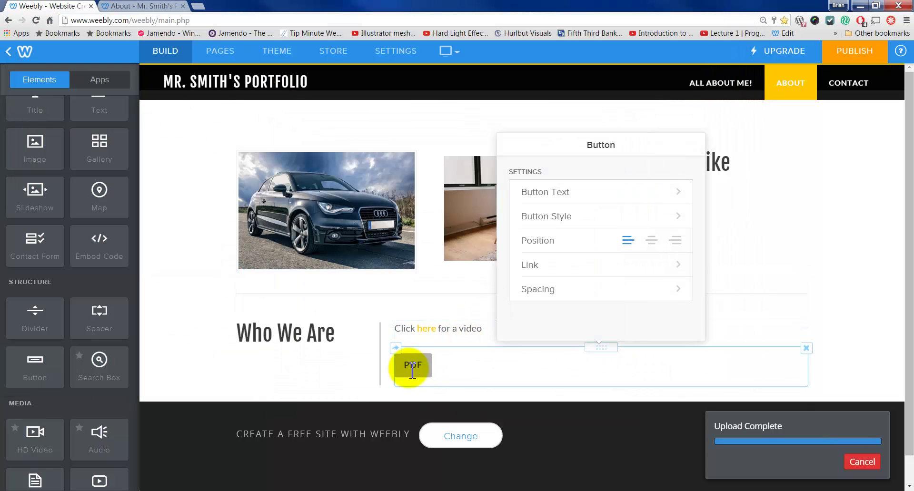
left_click(851, 59)
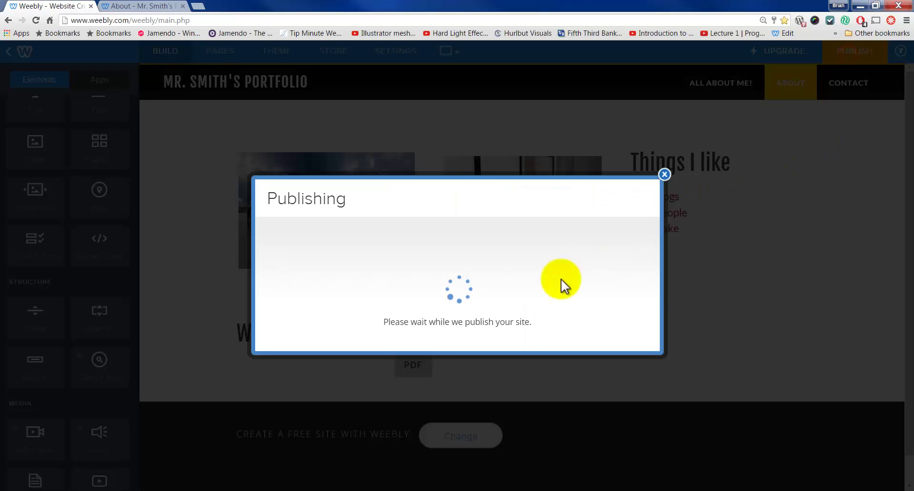
Test that the live PDF button opens the review notes, then close the 'Website Published!' notice
left_click(127, 5)
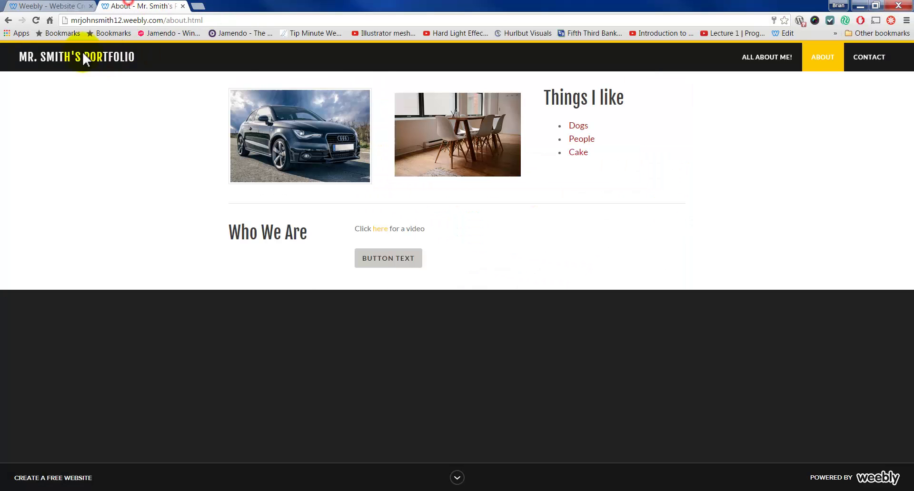
left_click(372, 261)
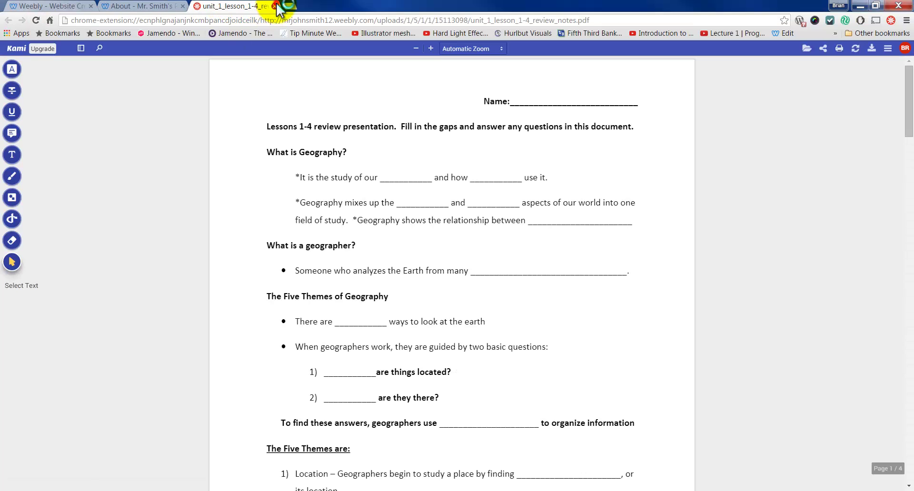
left_click(274, 6)
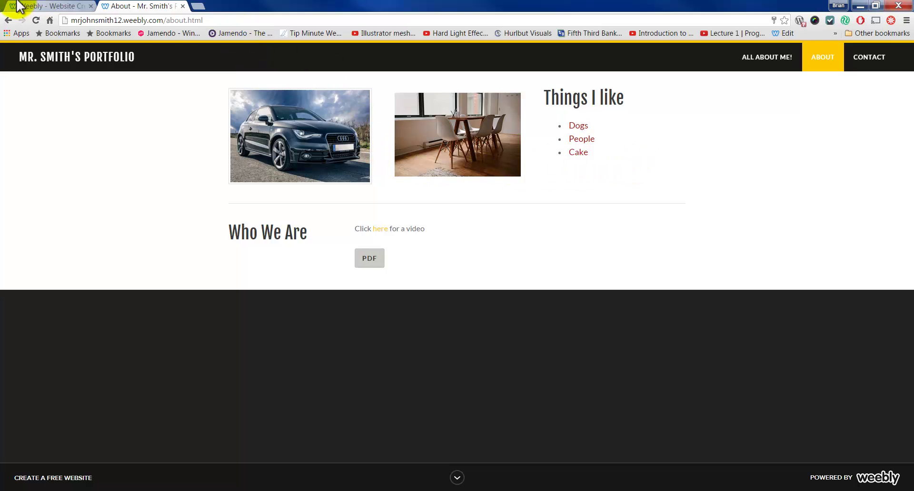
left_click(61, 9)
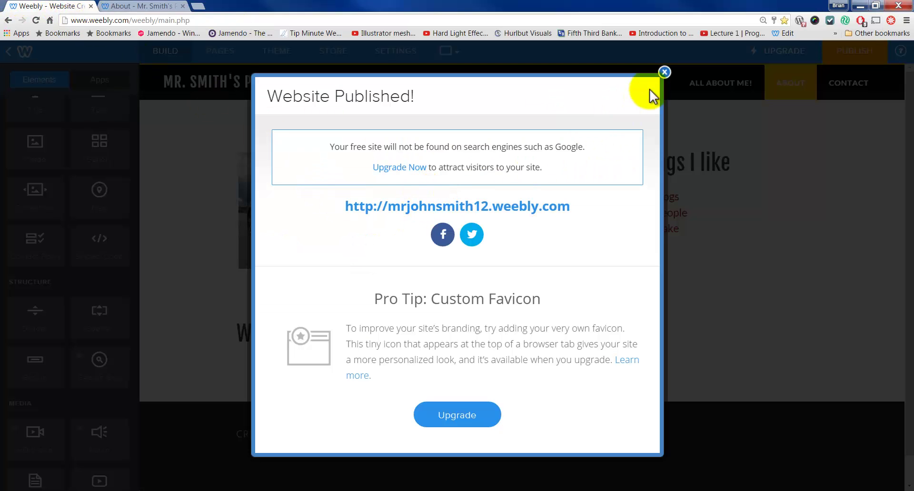
left_click(664, 71)
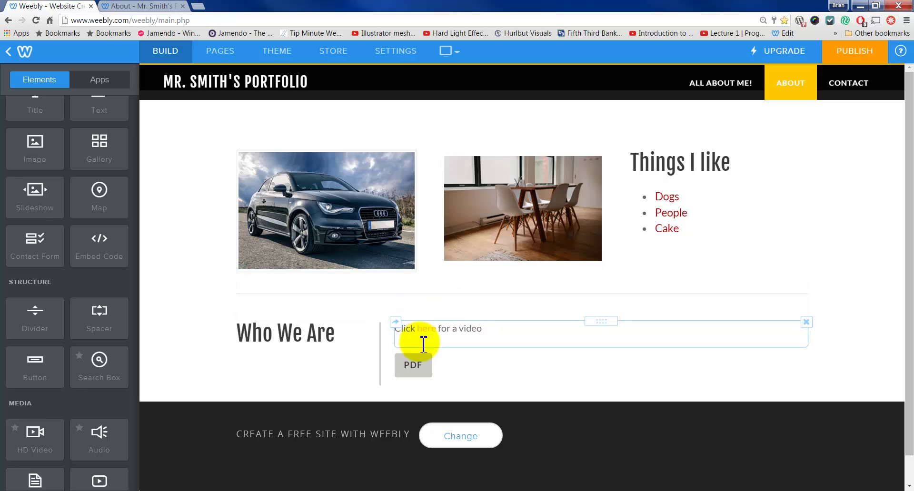
Add a divider, a title block and a text block below the Who We Are section
scroll(70, 303, "down", 1)
left_click_drag(34, 269, 424, 388)
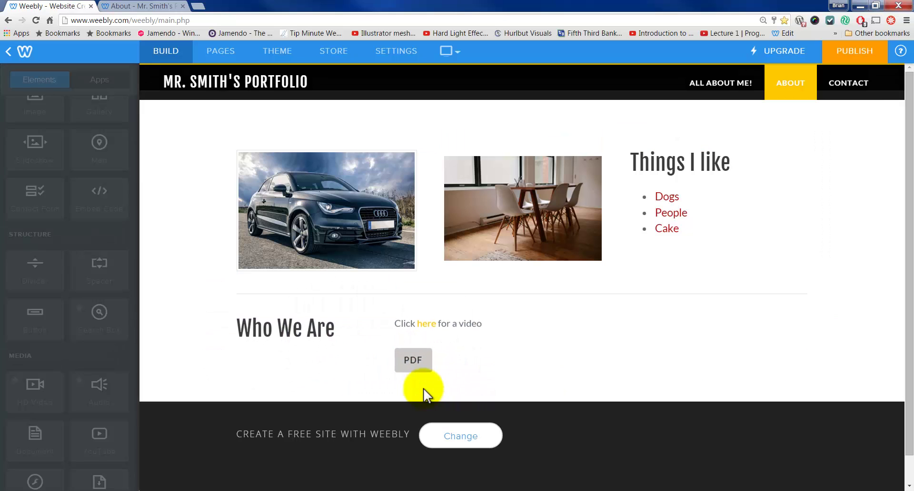
scroll(179, 308, "down", 1)
scroll(98, 193, "up", 3)
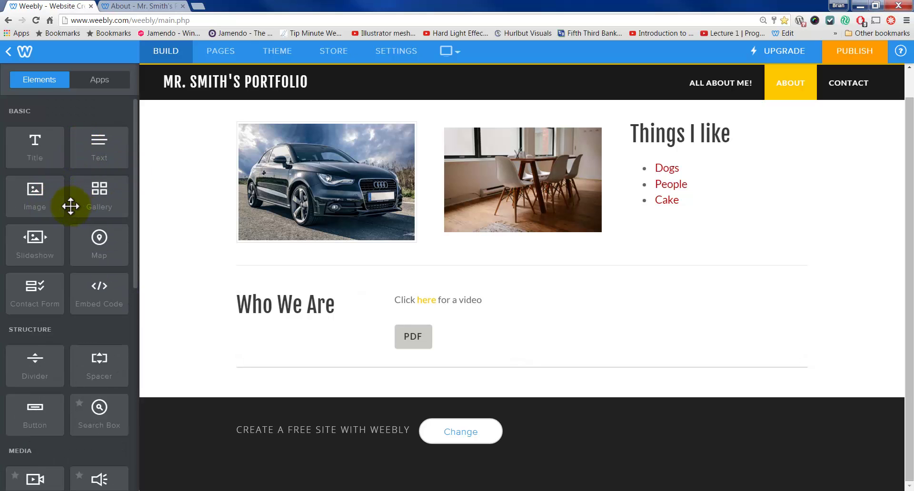
left_click_drag(44, 153, 361, 388)
left_click_drag(108, 154, 436, 413)
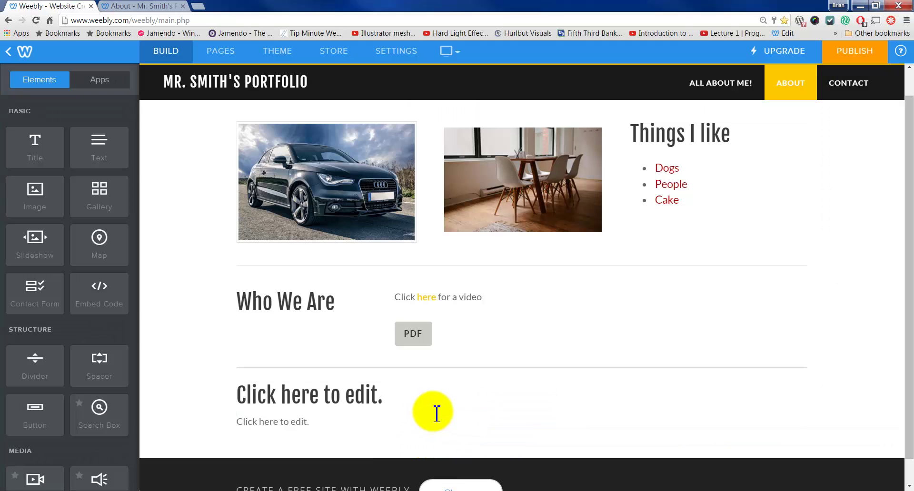
left_click(367, 422)
scroll(370, 355, "down", 1)
scroll(395, 333, "up", 1)
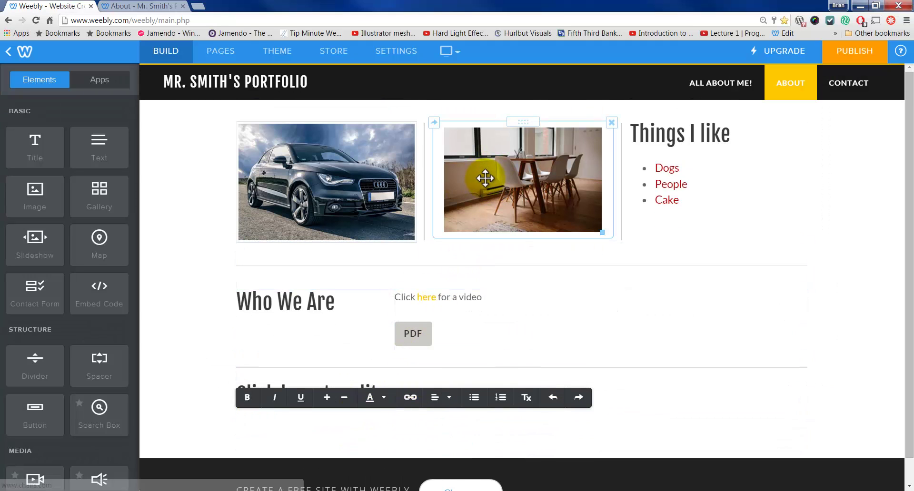
Move the dining-room photo, then delete its section and begin removing the placeholder title
left_click_drag(497, 172, 357, 418)
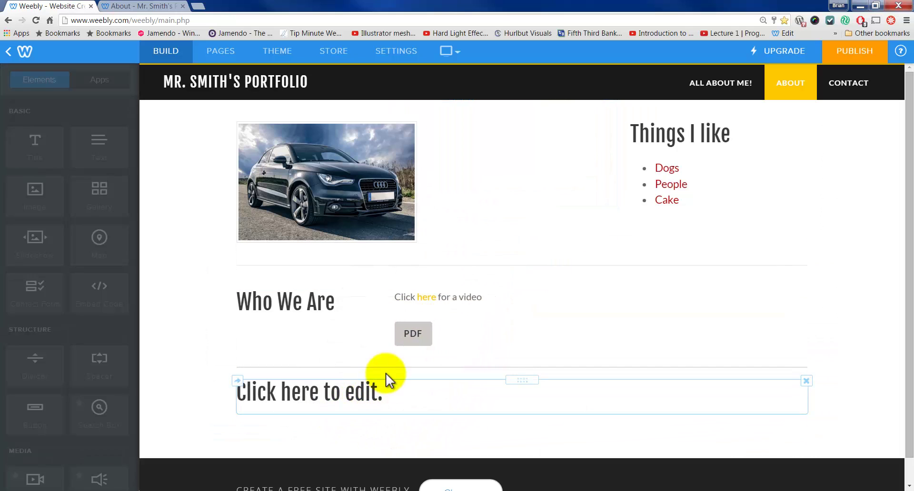
left_click(427, 322)
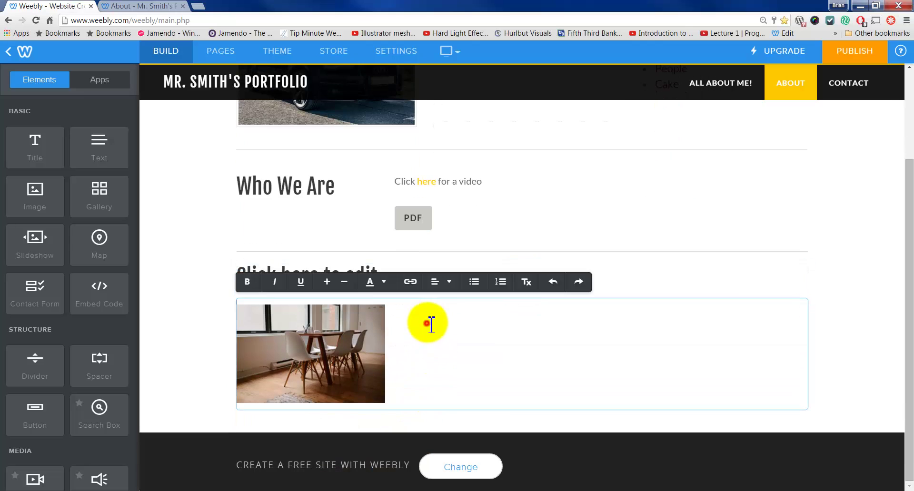
left_click(892, 224)
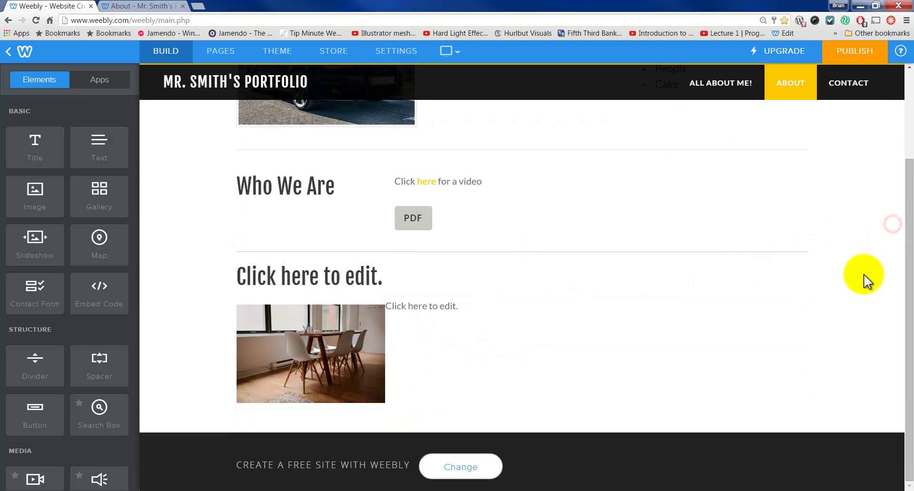
scroll(87, 297, "down", 3)
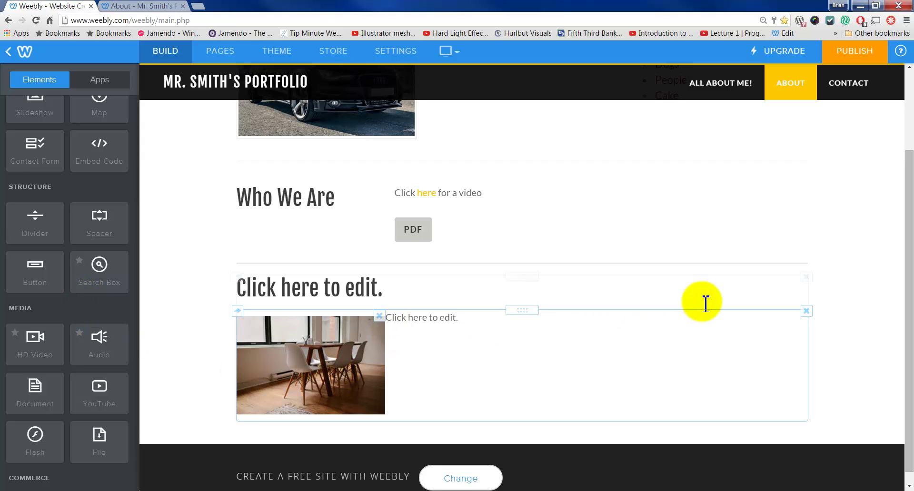
left_click(806, 311)
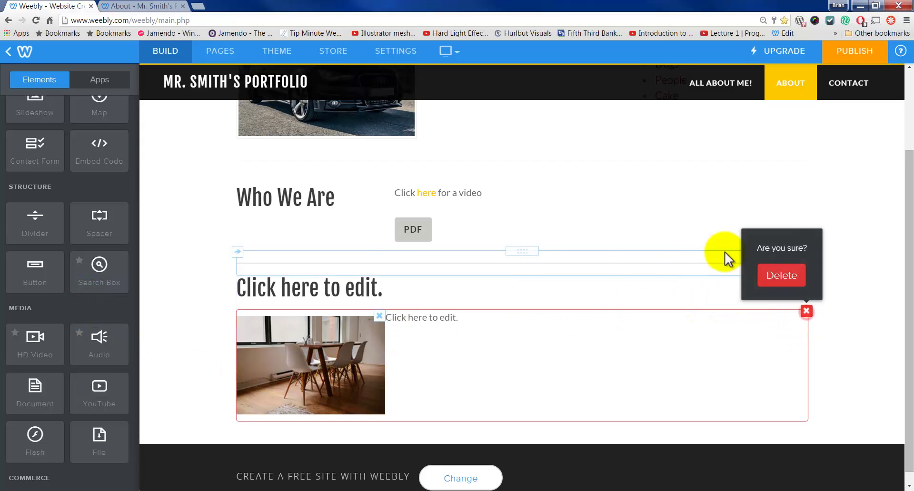
left_click(763, 280)
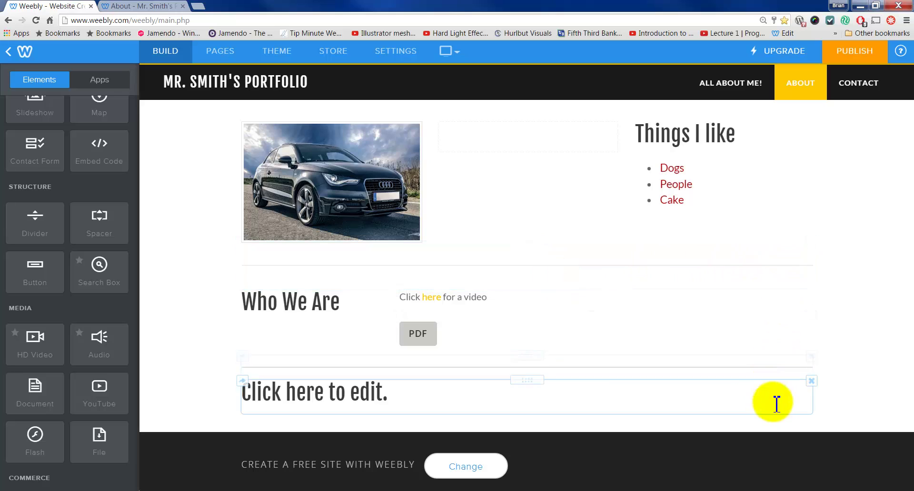
left_click(811, 382)
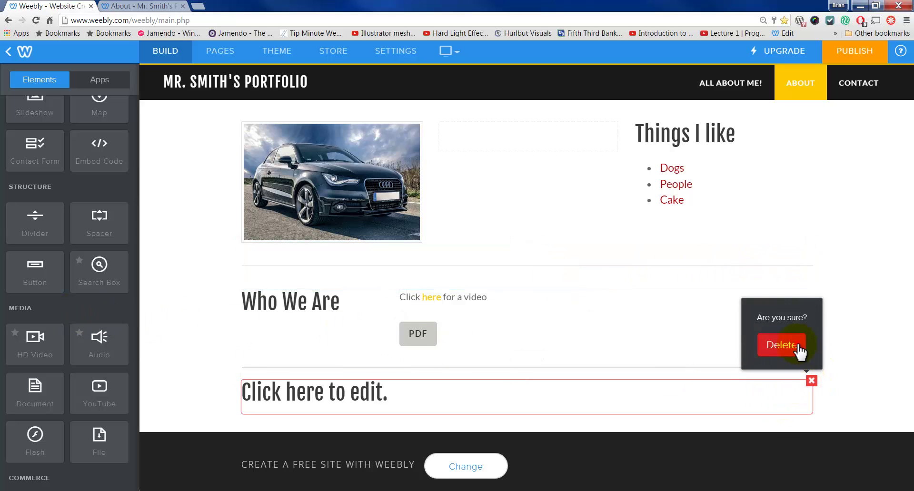
Delete the placeholder title, then try adding HD Video and close its upgrade page
left_click(797, 345)
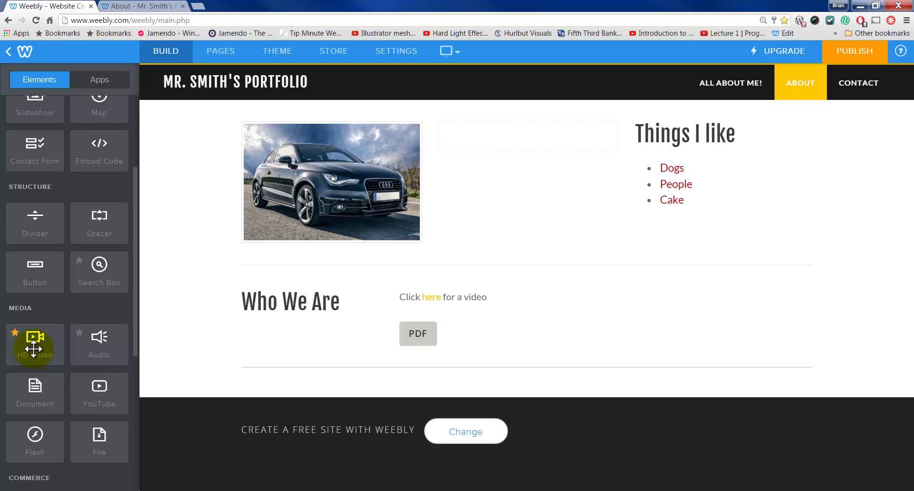
left_click_drag(34, 349, 375, 379)
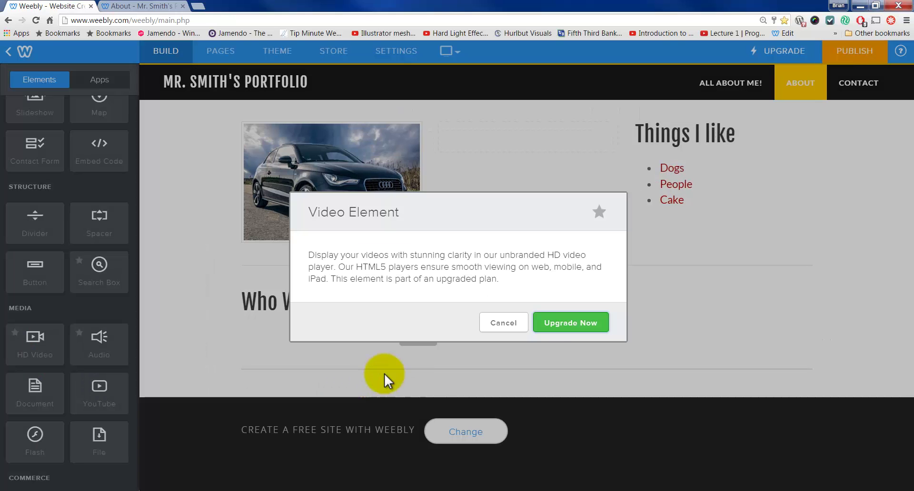
left_click(547, 328)
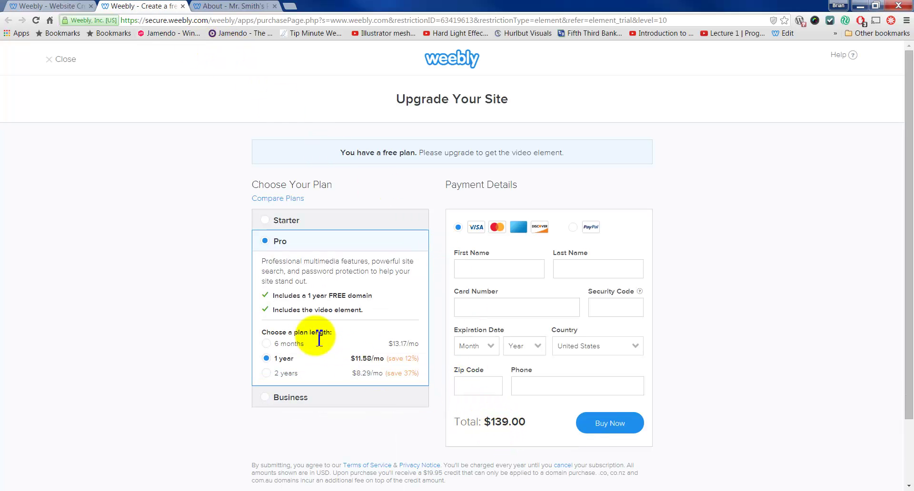
left_click(183, 6)
Cancel the HD upgrade and embed the YouTube tutorial URL below Who We Are
left_click(505, 324)
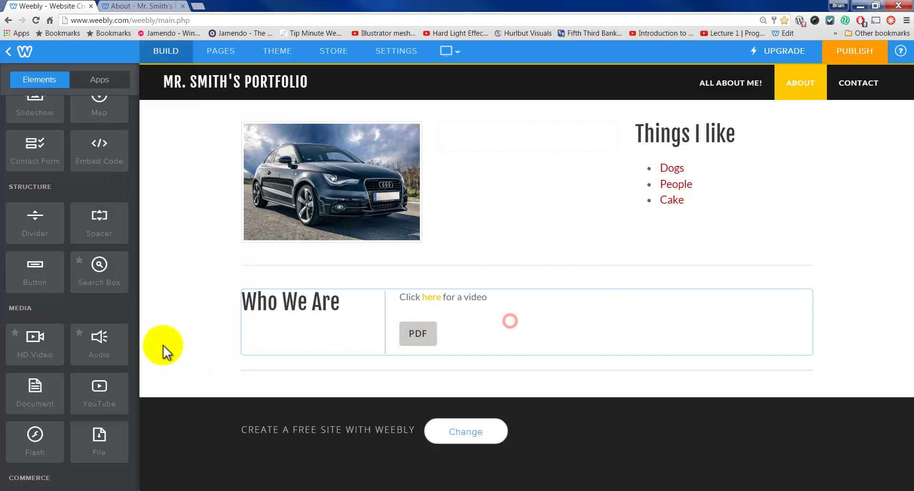
left_click_drag(92, 391, 357, 380)
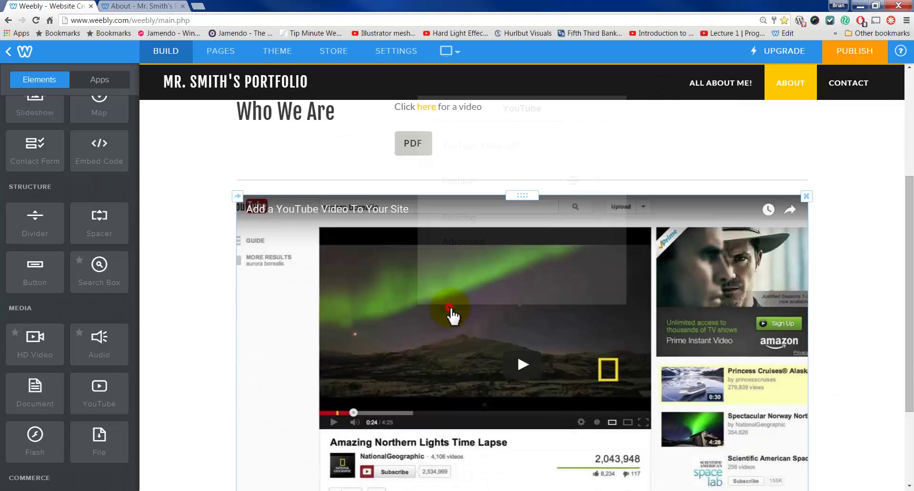
left_click(452, 259)
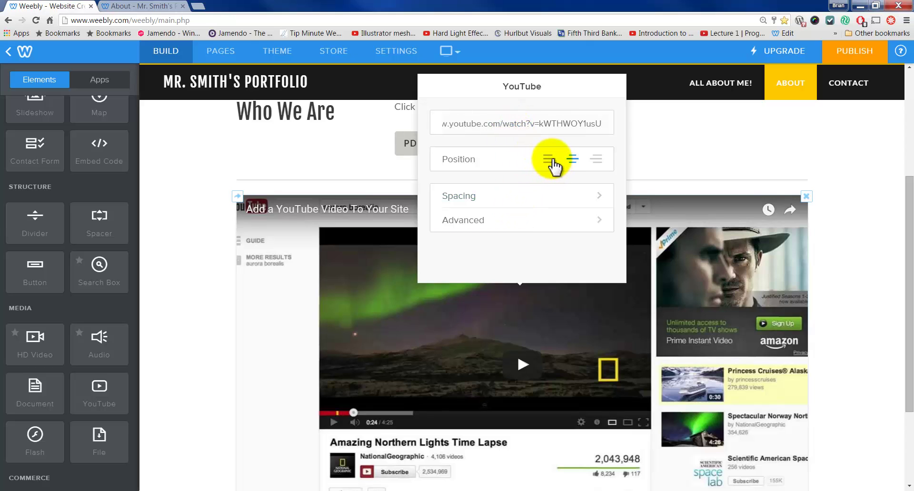
Set the embedded video to Medium size and align it left
left_click(546, 197)
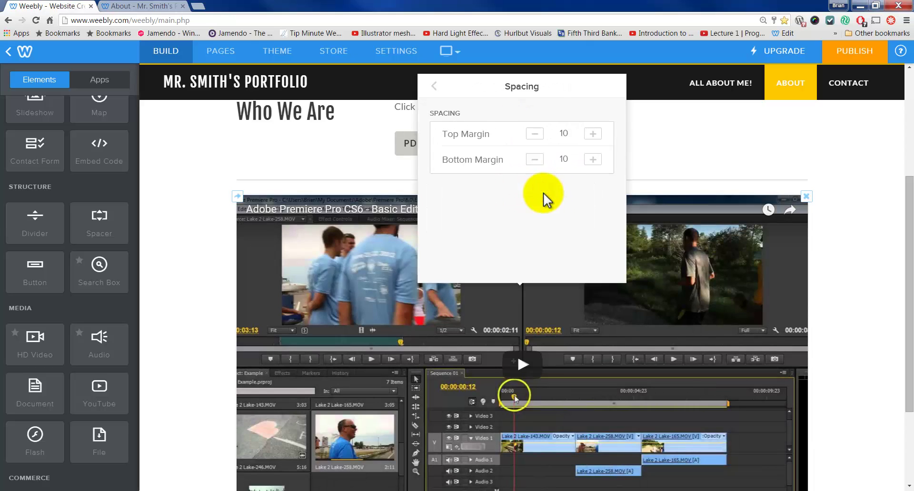
left_click(435, 85)
left_click(524, 218)
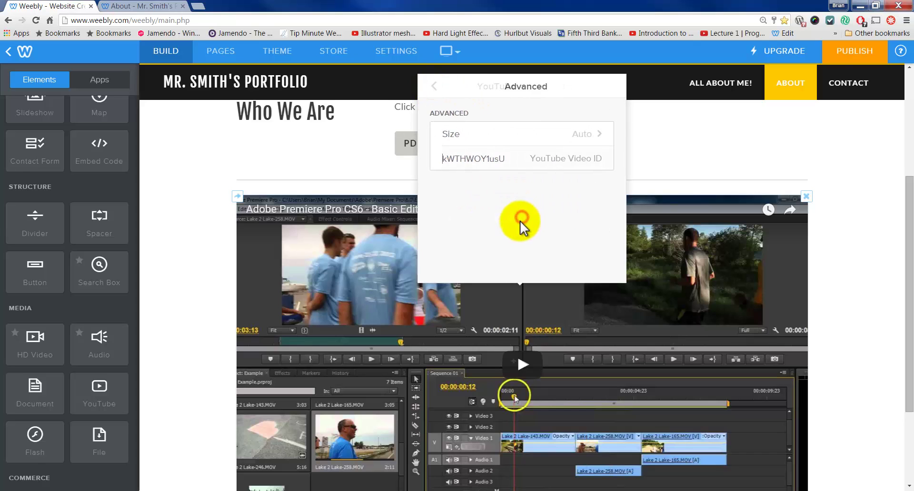
left_click(480, 134)
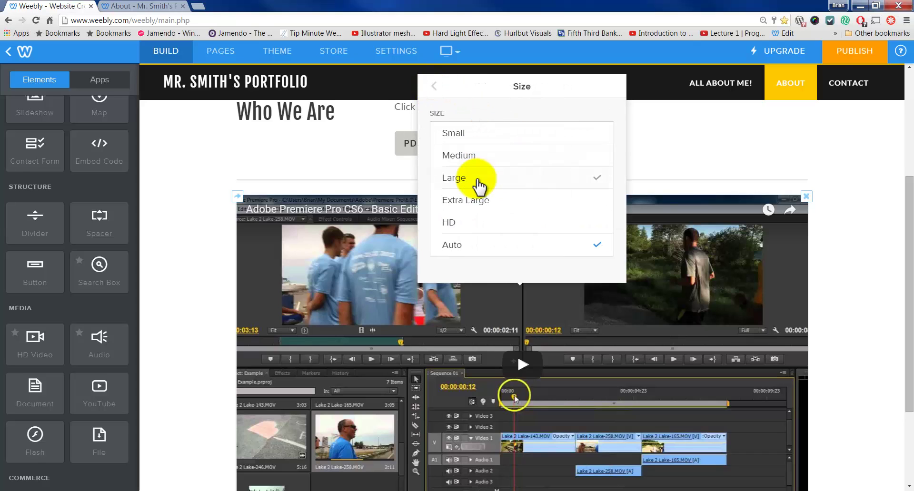
left_click(483, 157)
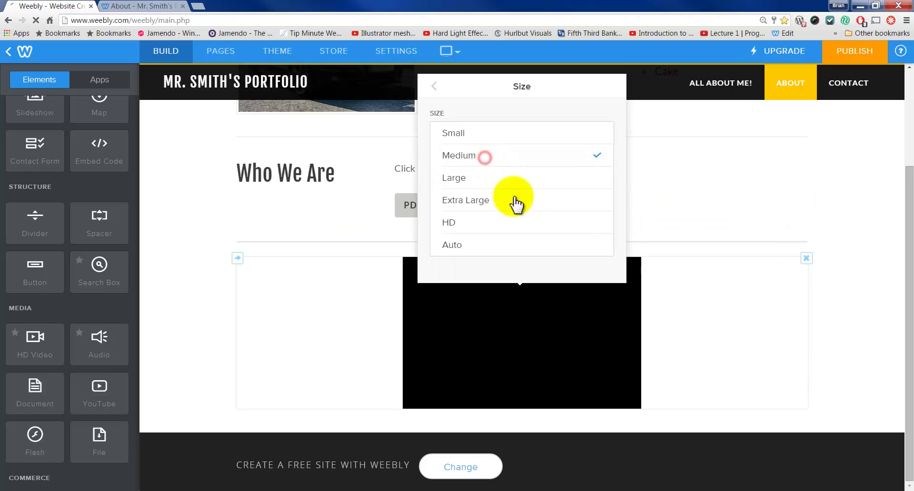
left_click(435, 86)
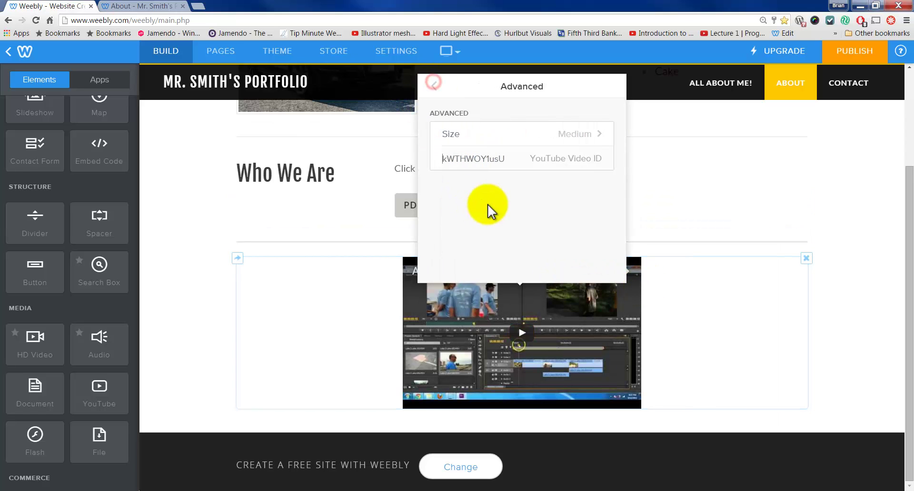
left_click(433, 89)
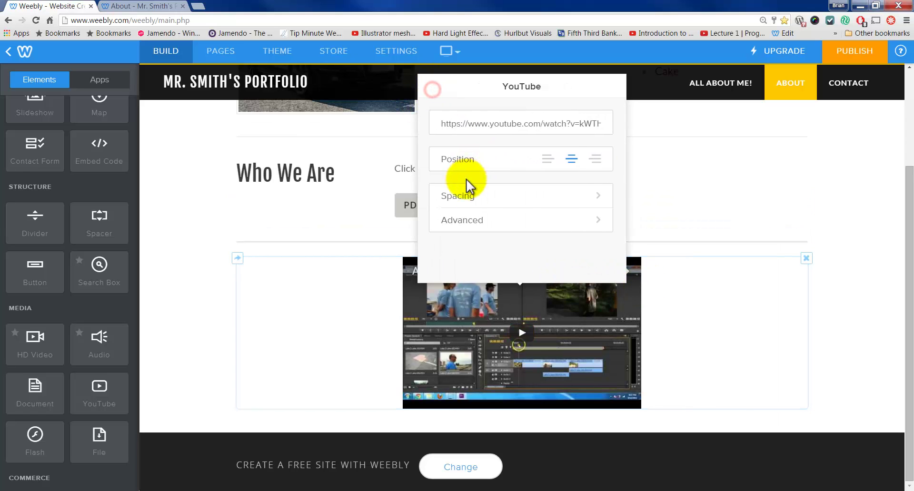
left_click(548, 158)
left_click(873, 262)
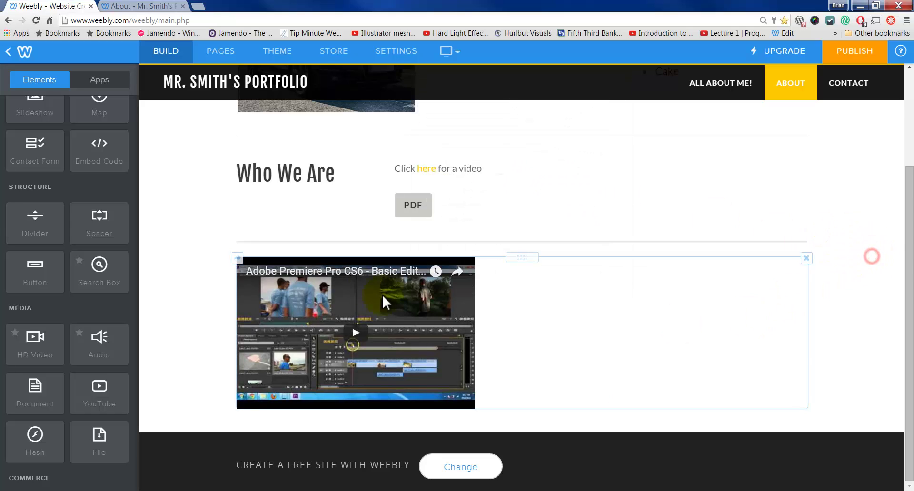
scroll(96, 152, "up", 3)
Place a text block right of the YouTube video reading 'Here is a video for you!'
left_click_drag(89, 150, 567, 340)
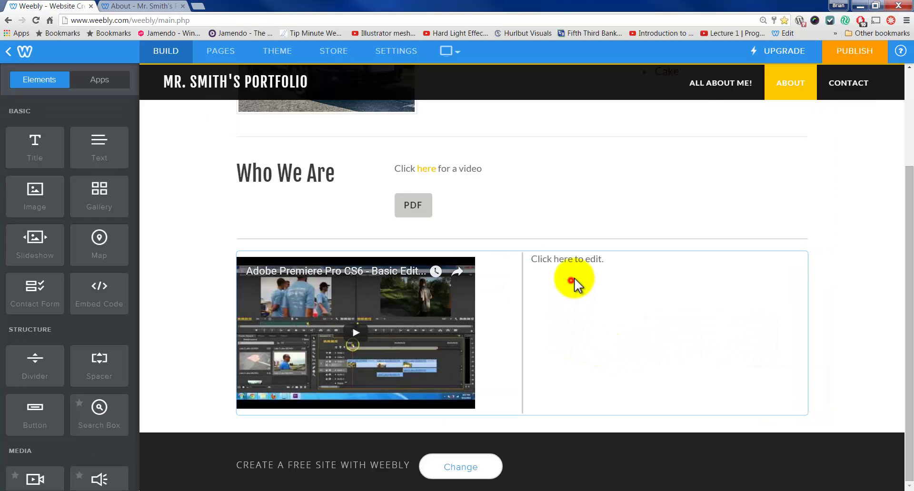
left_click(568, 260)
type("deo for you!")
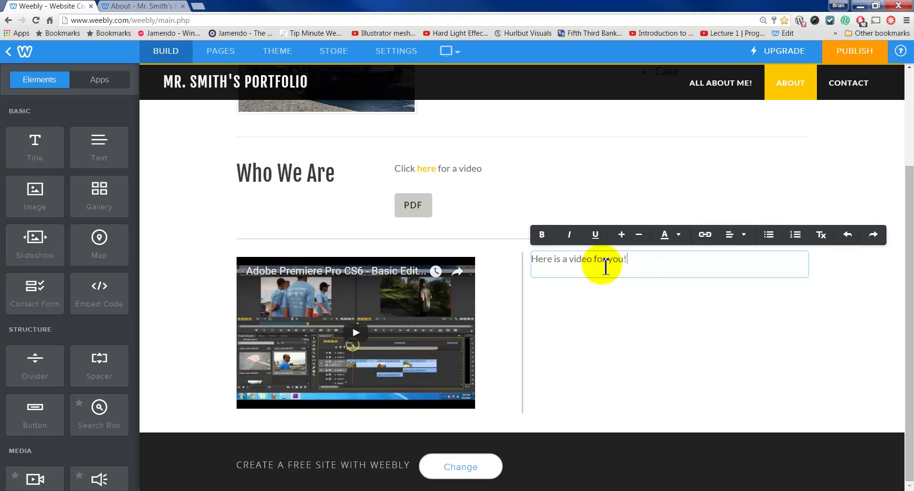
left_click(865, 297)
scroll(762, 285, "up", 3)
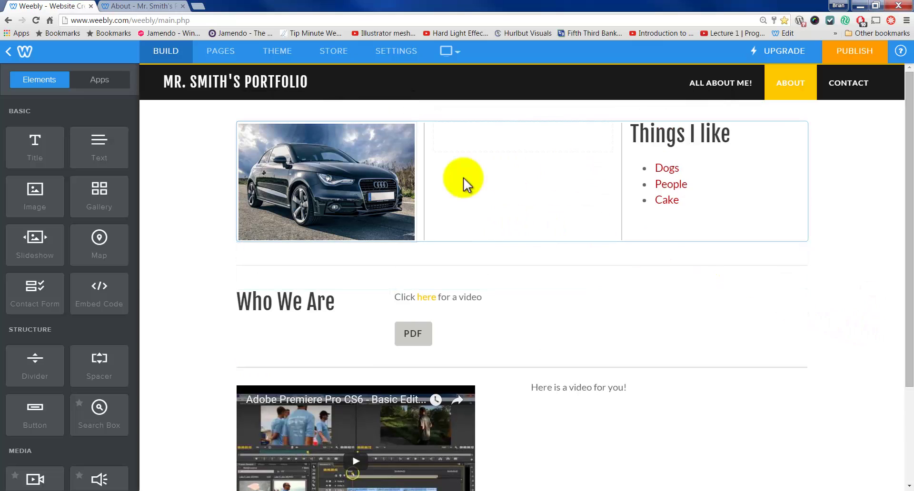
left_click(611, 123)
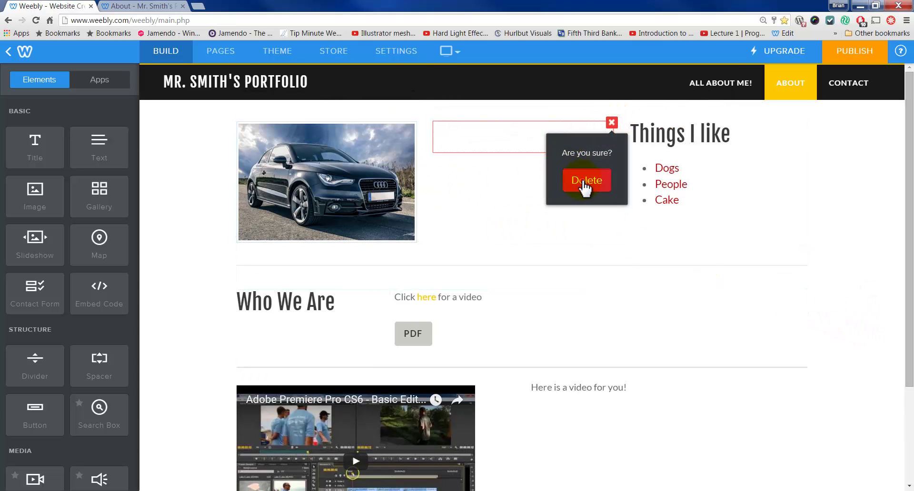
left_click(585, 180)
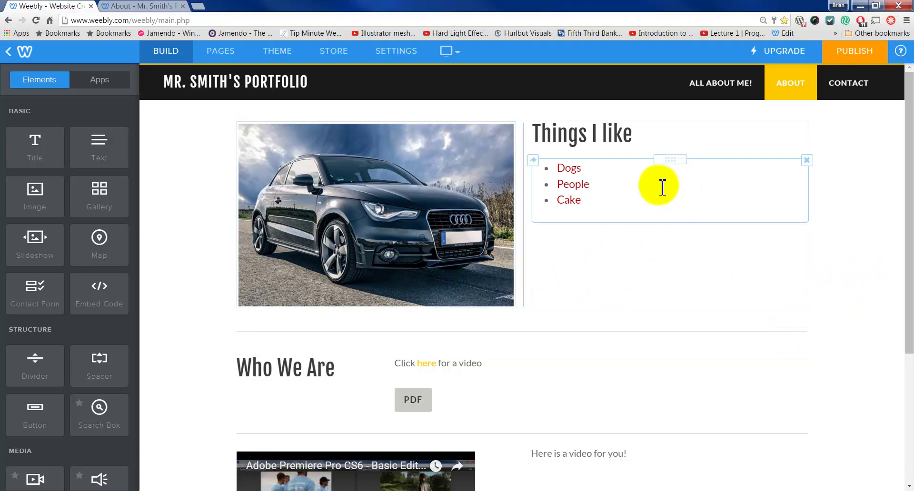
scroll(51, 320, "down", 6)
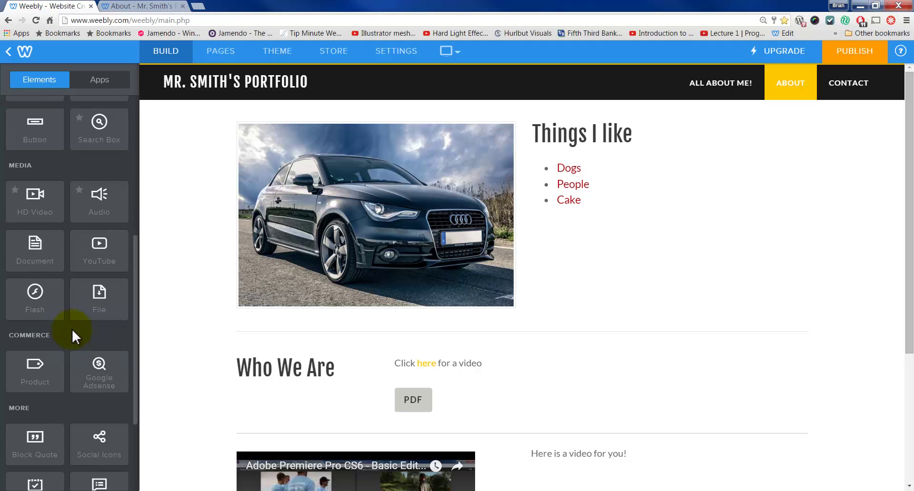
scroll(73, 328, "down", 3)
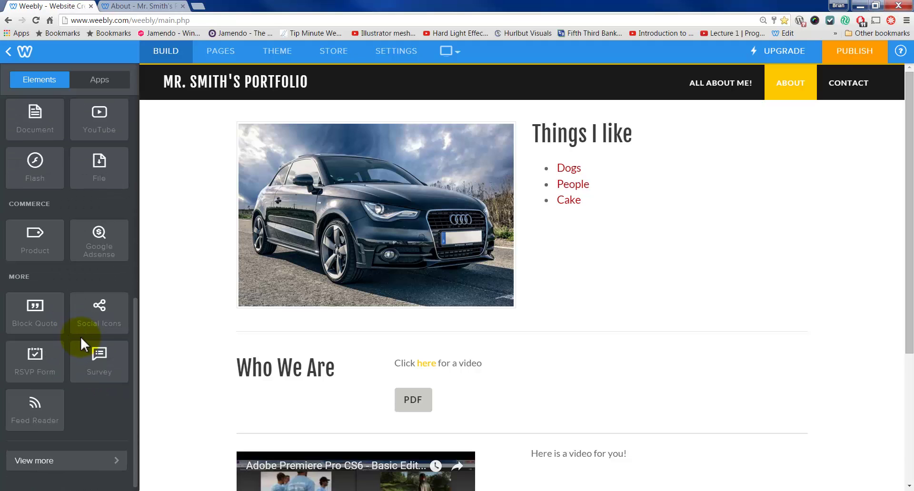
scroll(86, 306, "up", 5)
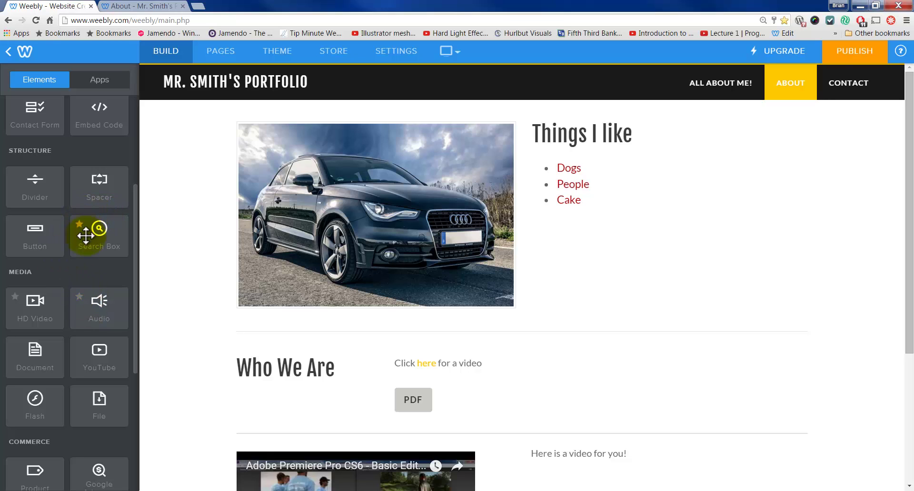
scroll(92, 271, "up", 4)
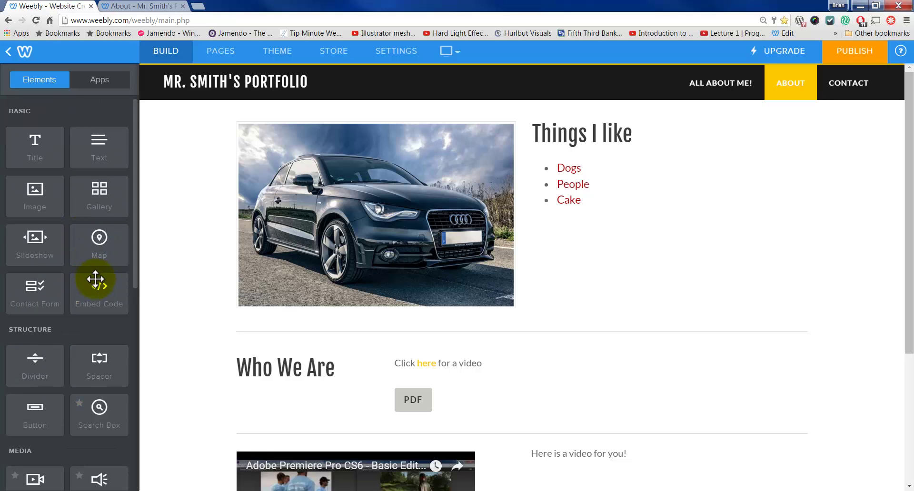
left_click(98, 91)
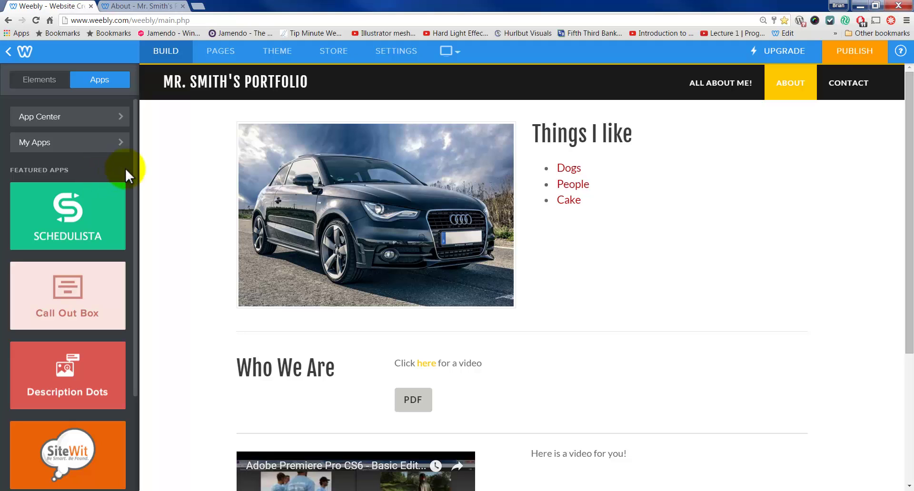
scroll(100, 238, "down", 3)
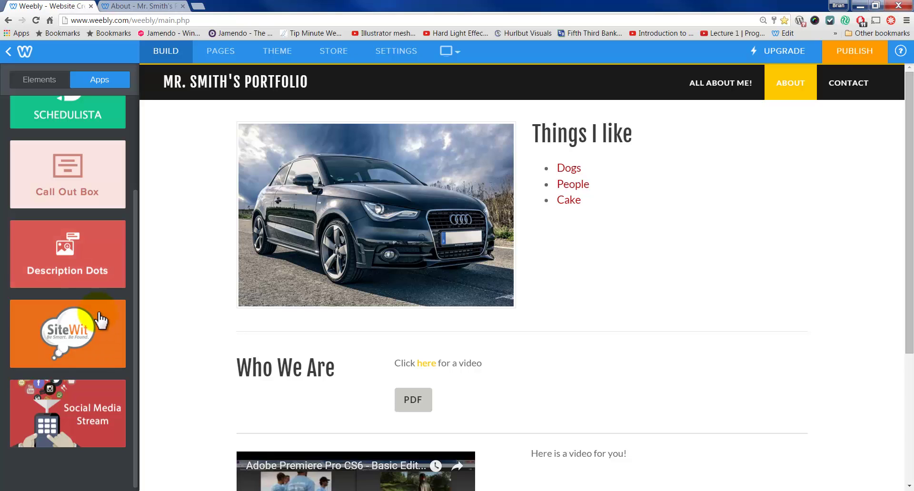
scroll(107, 312, "up", 3)
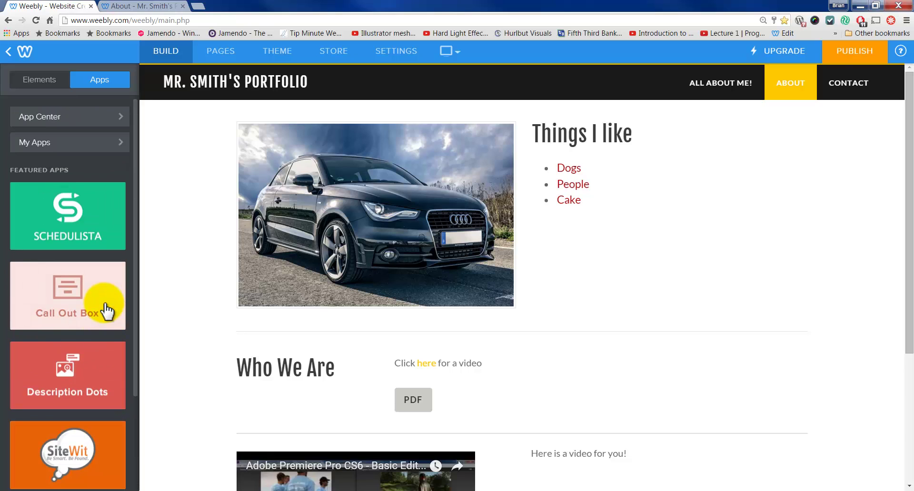
left_click(39, 79)
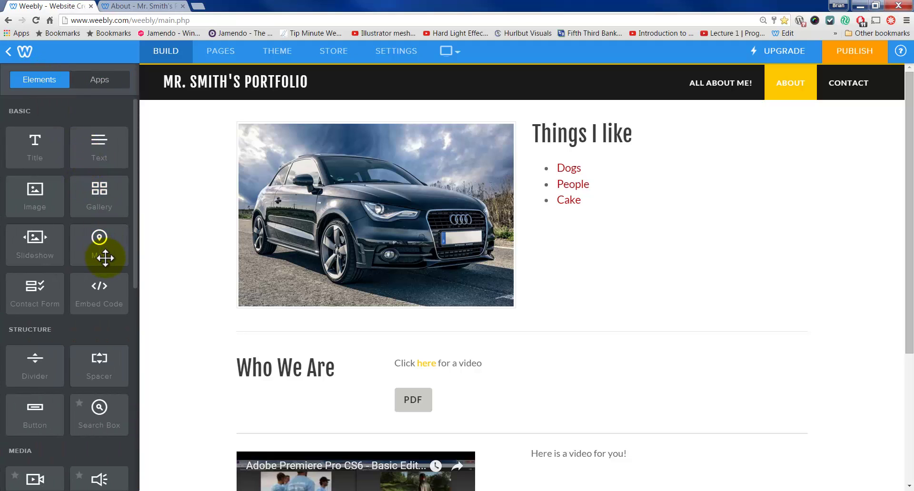
Preview the About page in Mobile view and scroll through the phone layout
left_click(337, 56)
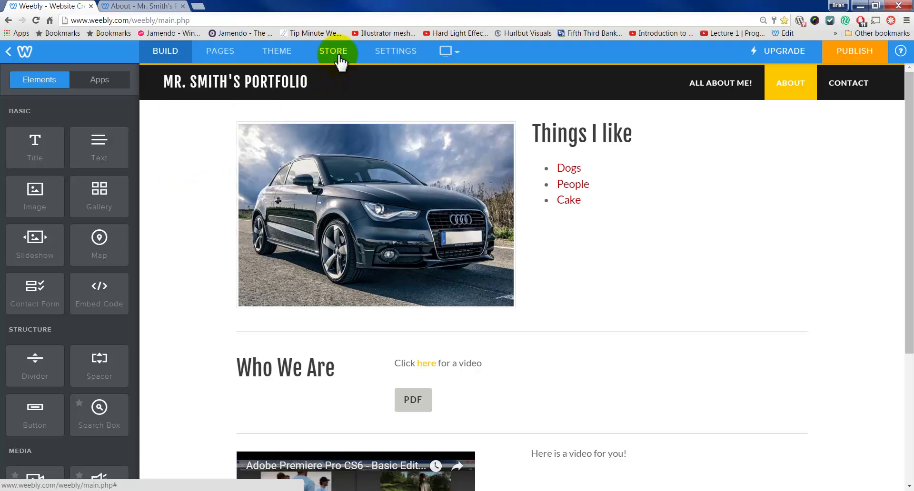
left_click(449, 51)
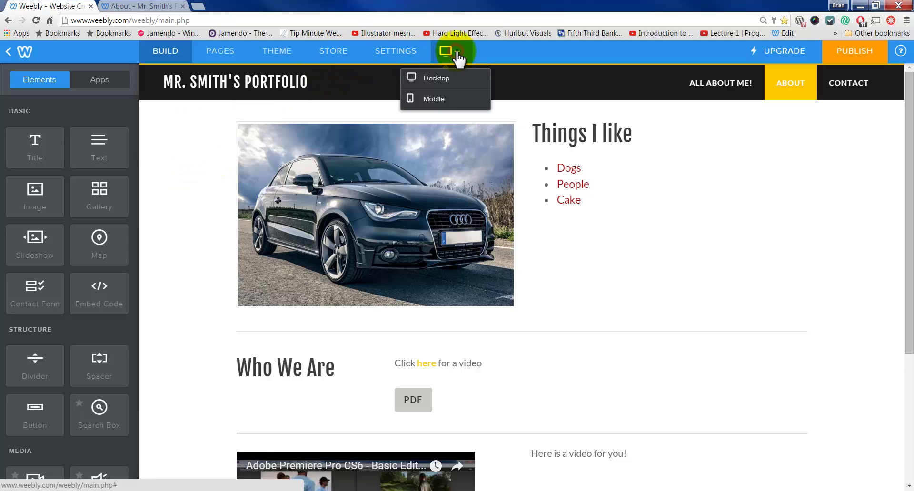
left_click(436, 98)
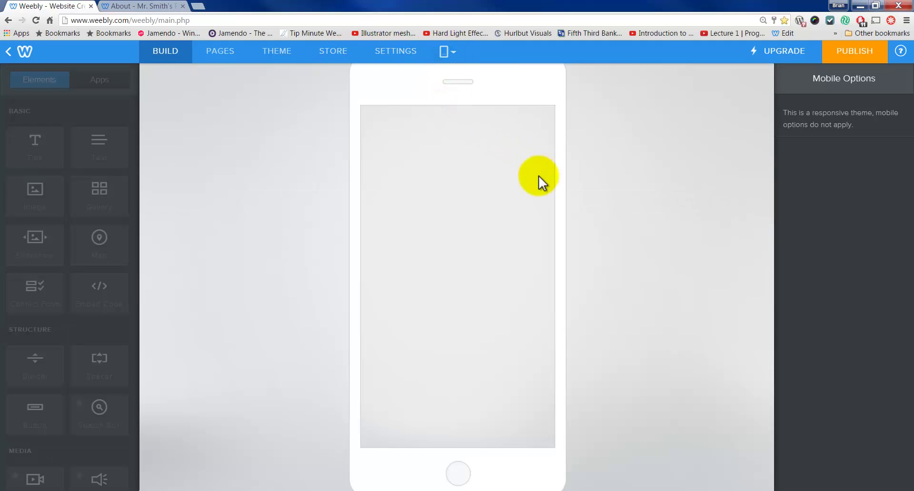
scroll(526, 249, "down", 6)
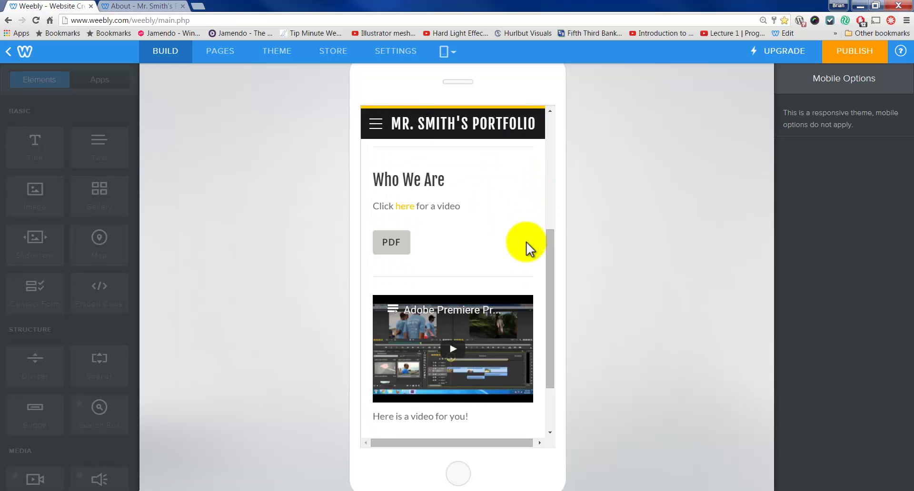
scroll(526, 260, "up", 5)
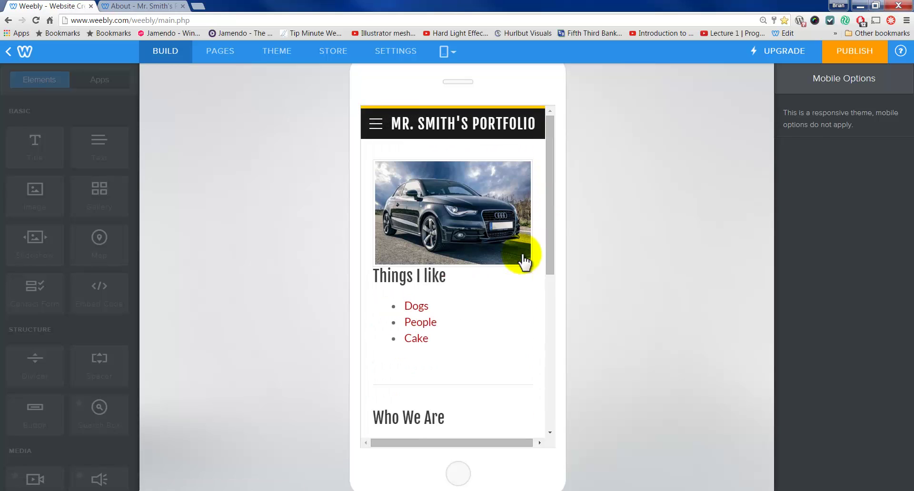
Return to Desktop view and show the site's page list
left_click(444, 51)
left_click(449, 77)
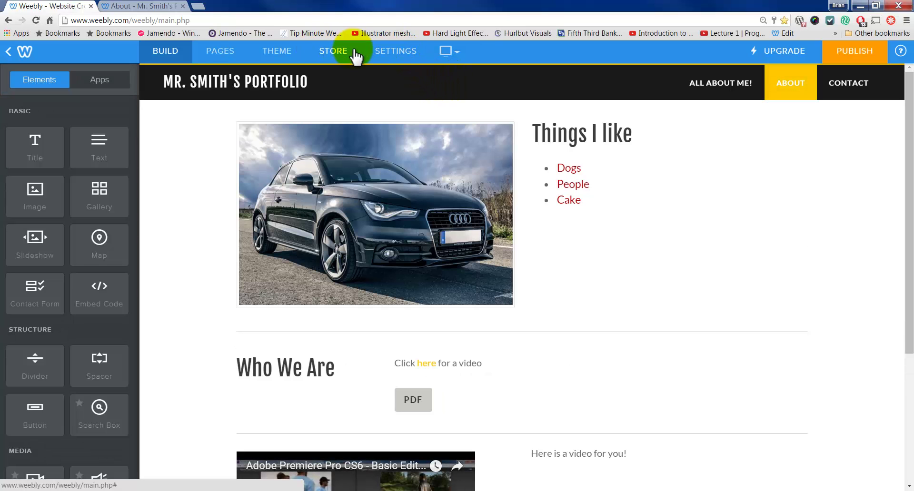
left_click(235, 56)
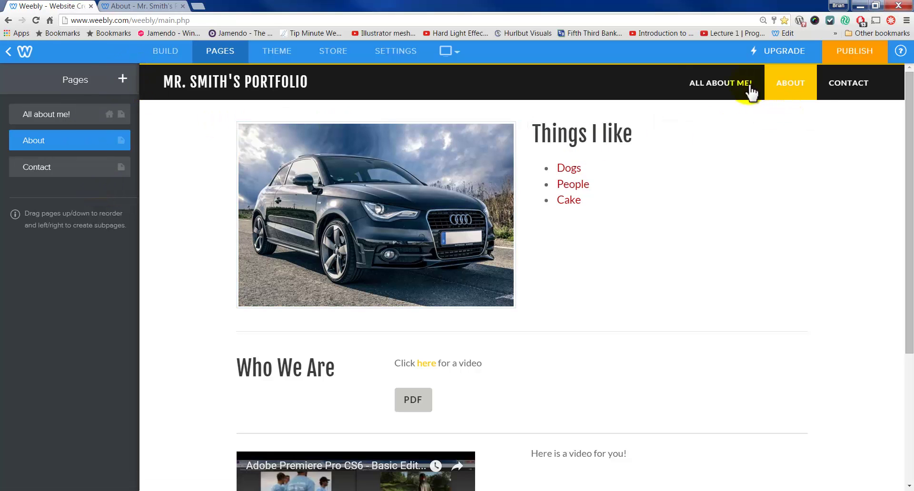
Create a standard page 'Unit 1' and nest it as a subpage of About
left_click(124, 79)
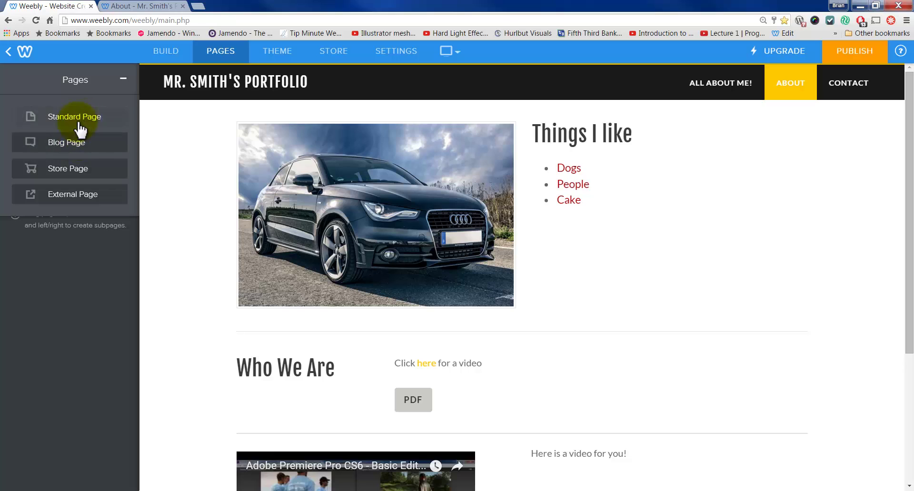
left_click(78, 119)
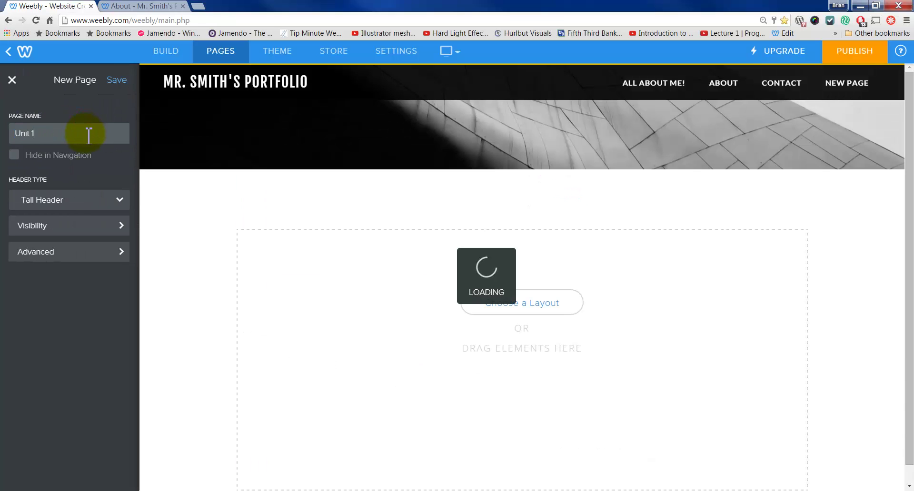
left_click(114, 80)
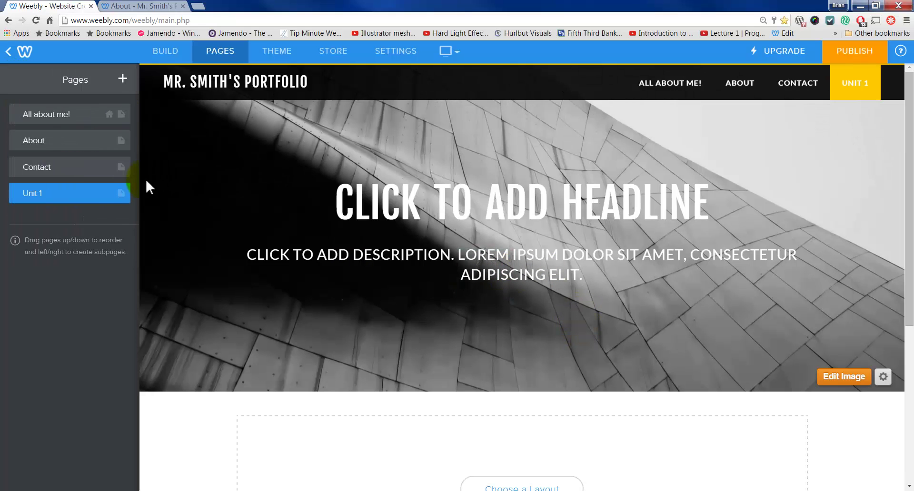
left_click_drag(41, 199, 19, 166)
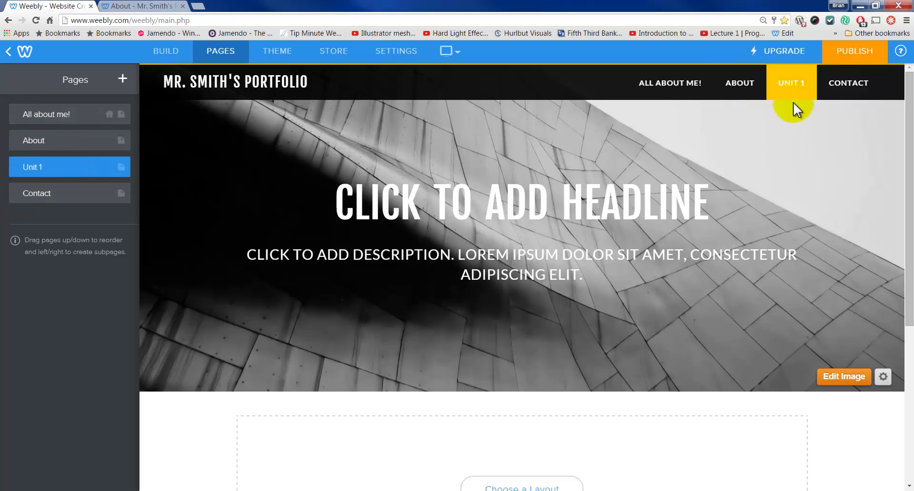
left_click_drag(95, 160, 43, 167)
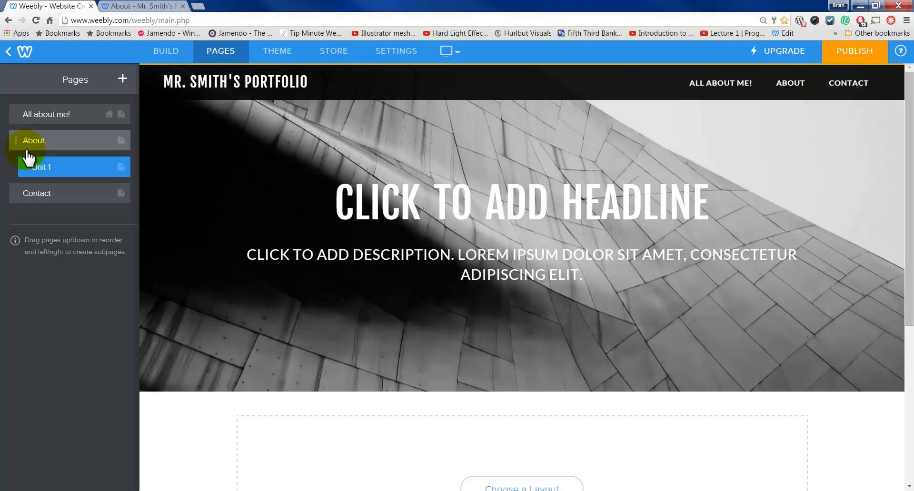
mouse_move(785, 88)
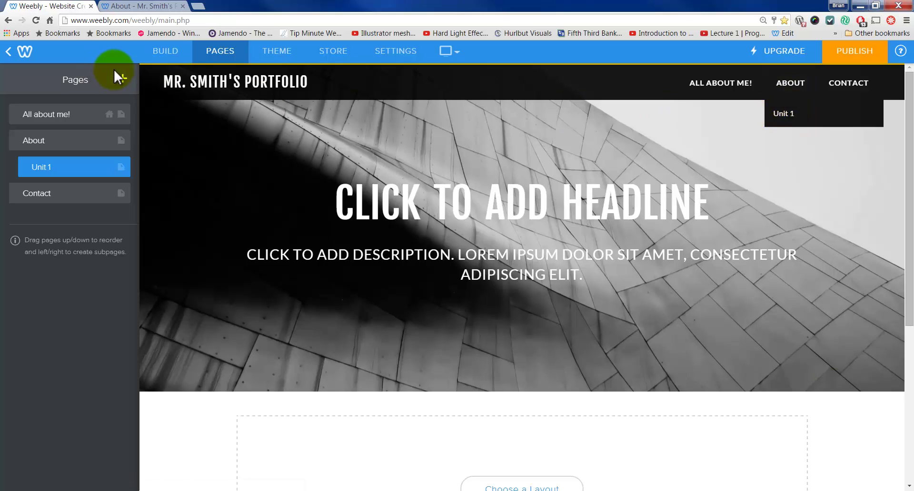
Create a new standard page named 'Test'
left_click(123, 80)
left_click(82, 122)
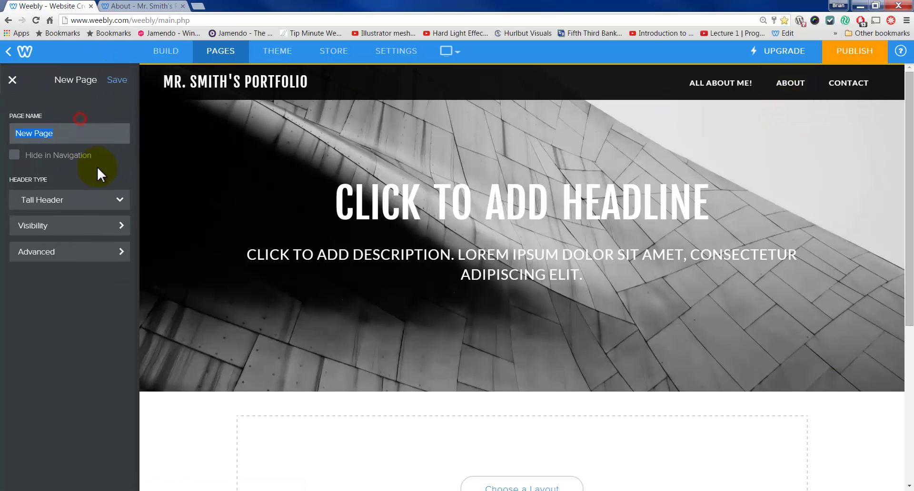
type("Test")
left_click(116, 80)
Drag the Test page into the About hierarchy, nesting it below Unit 1
left_click_drag(16, 218, 29, 192)
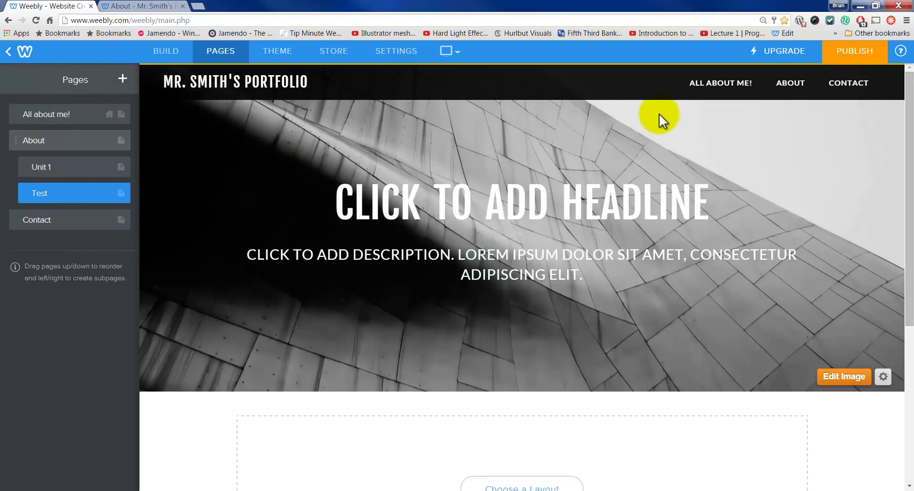
mouse_move(790, 88)
left_click_drag(29, 195, 48, 195)
mouse_move(793, 98)
mouse_move(803, 119)
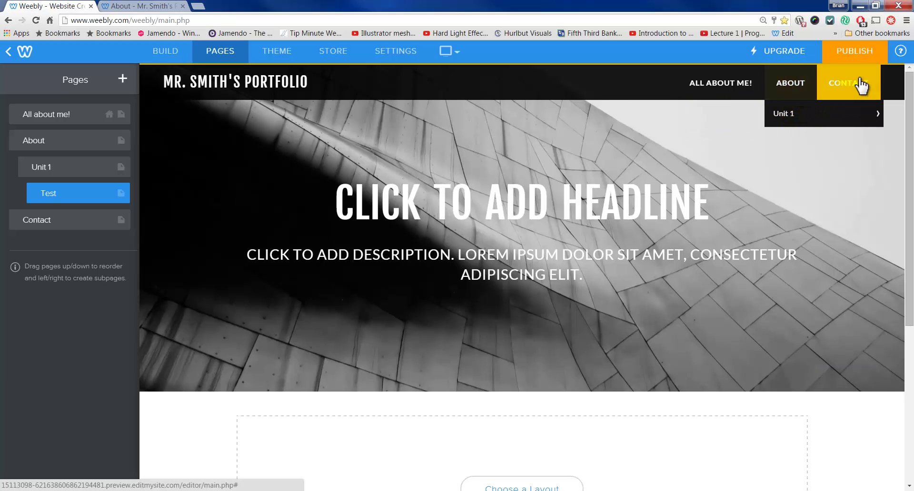
left_click_drag(22, 192, 31, 175)
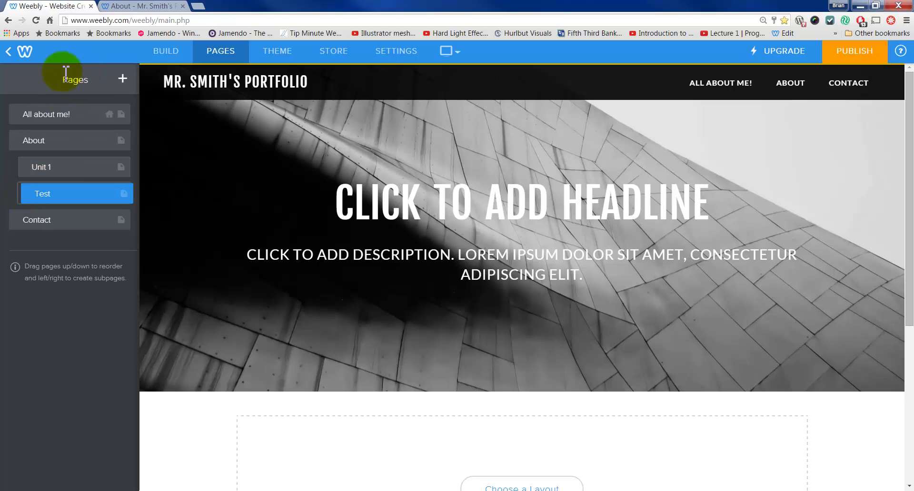
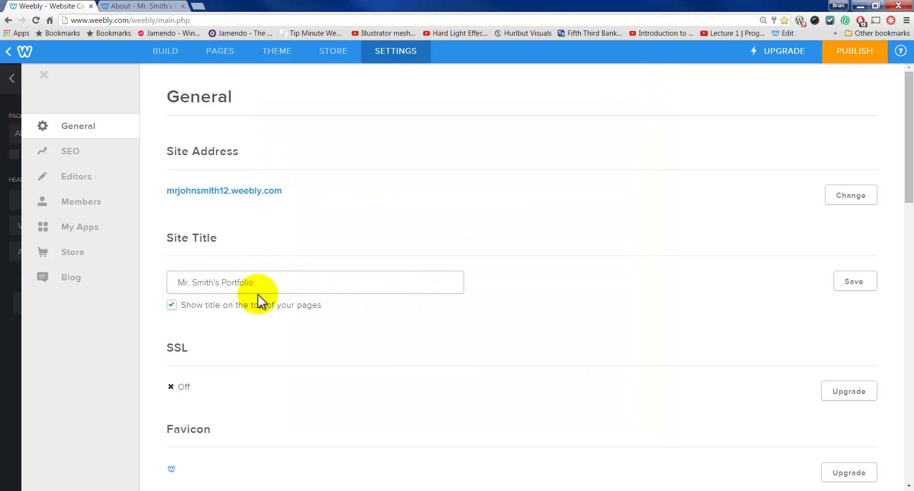
Review the General settings page to the bottom, then show the empty Editors list
scroll(300, 293, "down", 2)
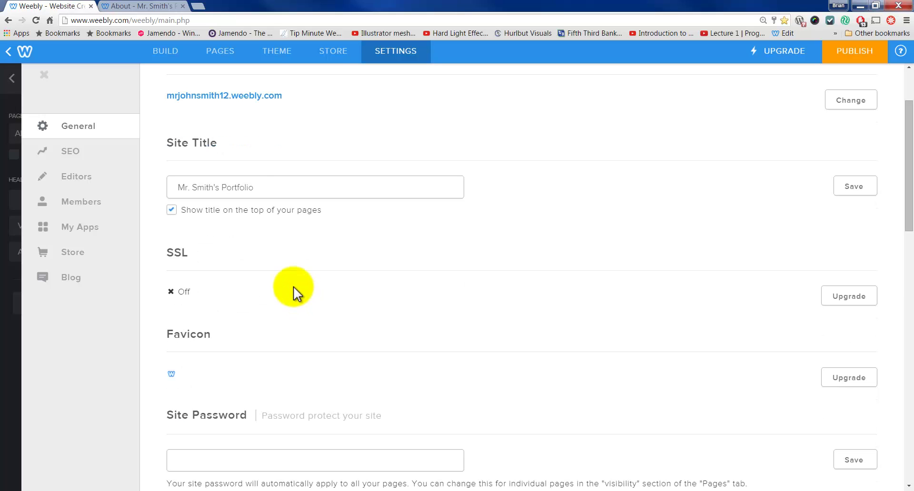
scroll(296, 301, "down", 1)
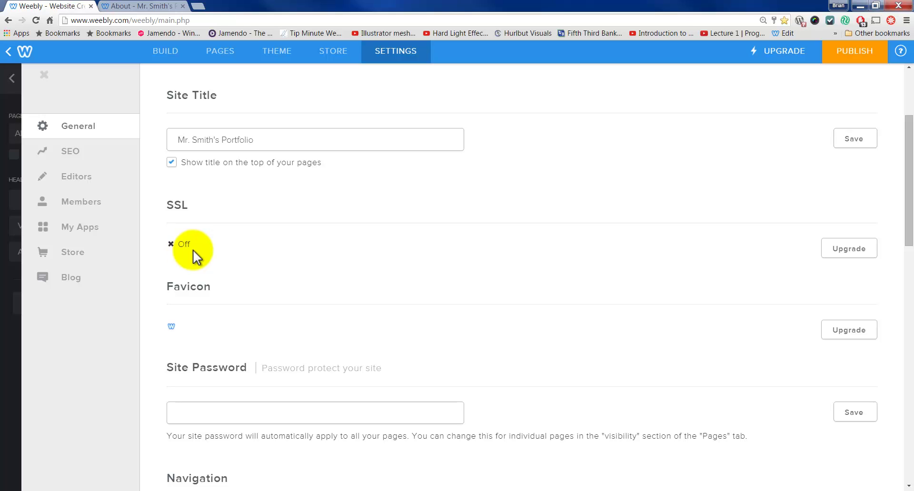
scroll(196, 257, "down", 2)
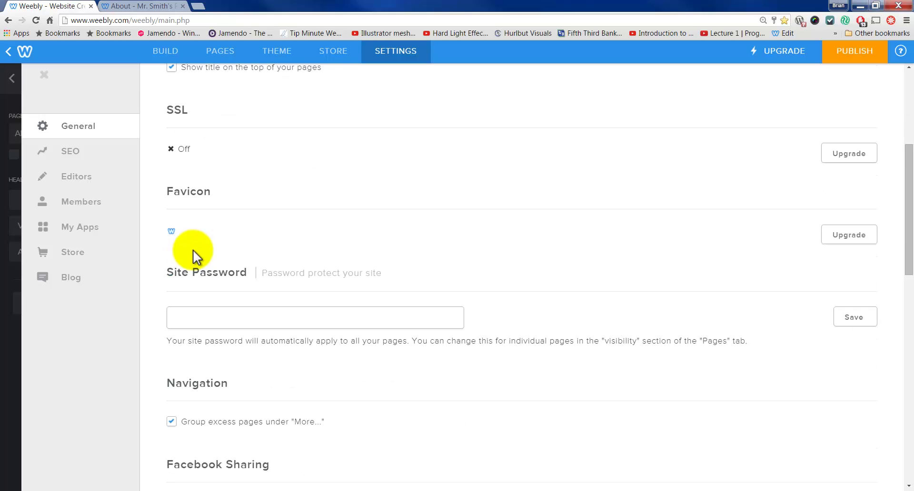
scroll(194, 254, "down", 2)
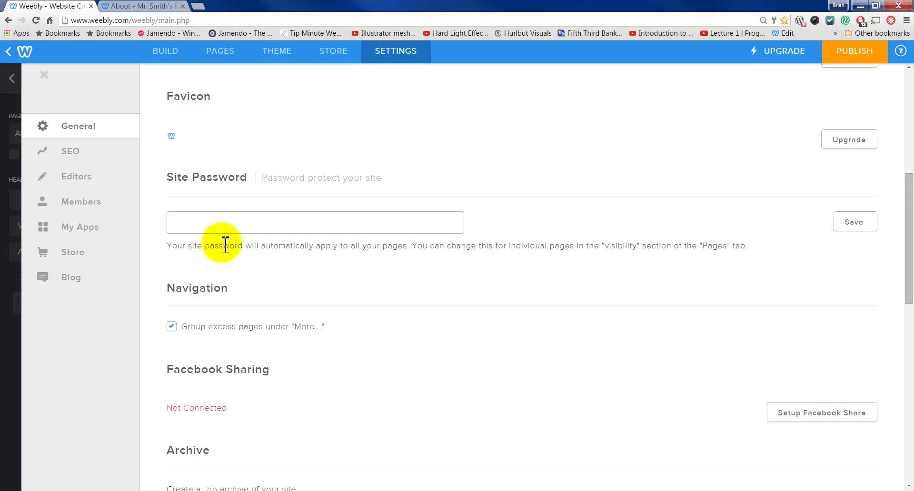
scroll(225, 244, "down", 2)
scroll(237, 253, "down", 3)
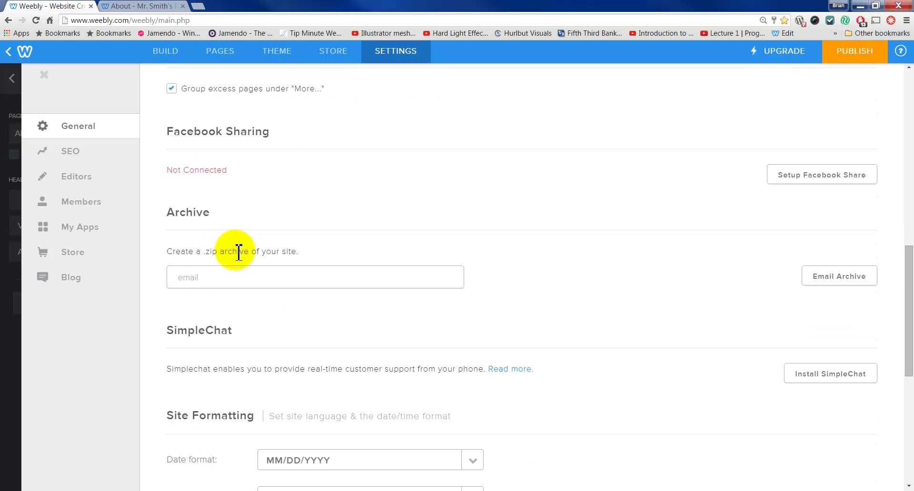
scroll(238, 253, "down", 3)
scroll(234, 257, "down", 2)
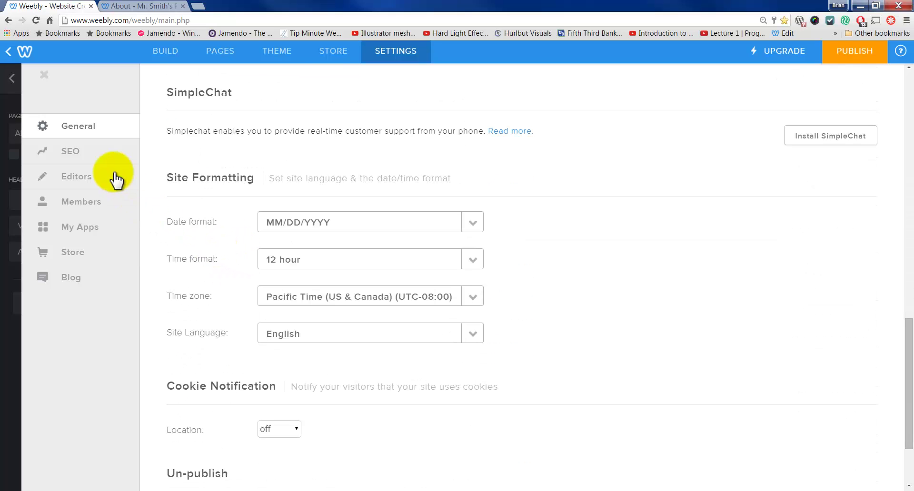
left_click(85, 177)
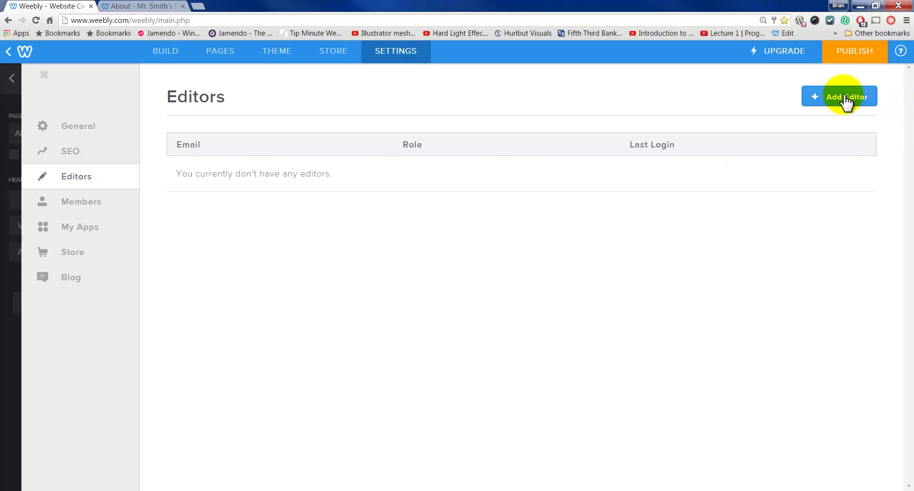
View the Members settings and cancel the membership upgrade prompt, returning to General
left_click(100, 205)
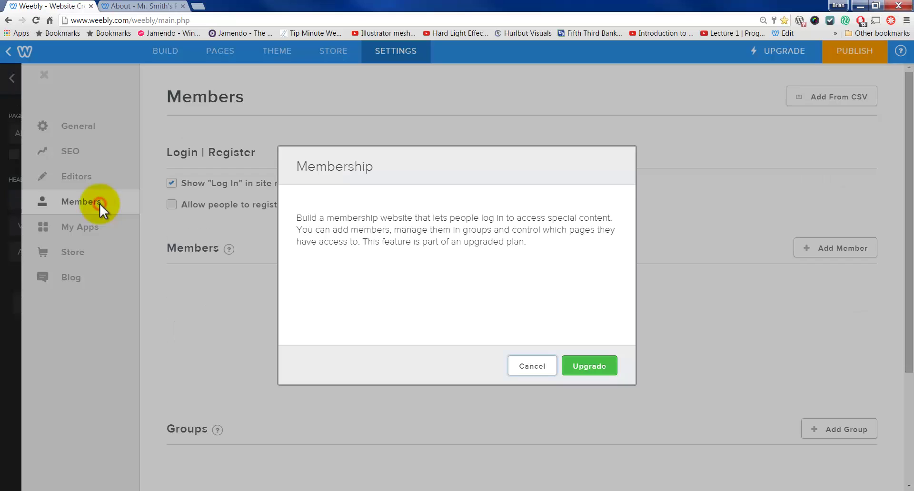
left_click(523, 367)
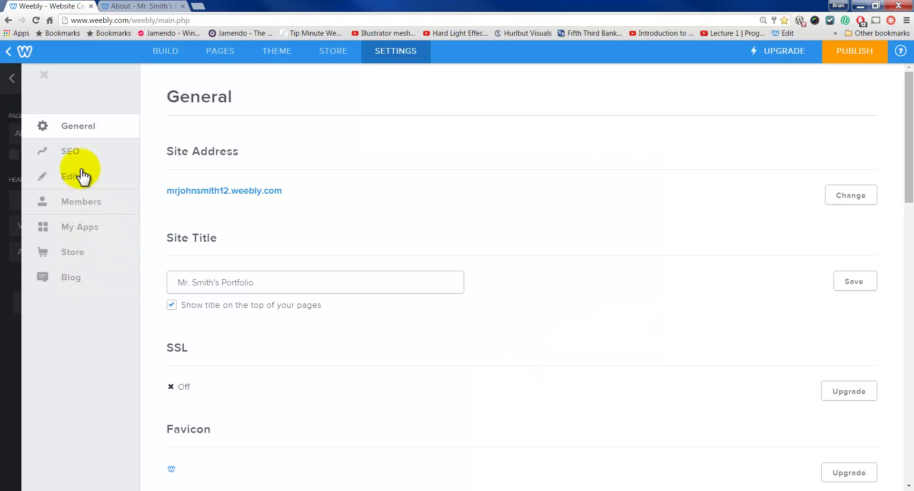
scroll(404, 377, "down", 7)
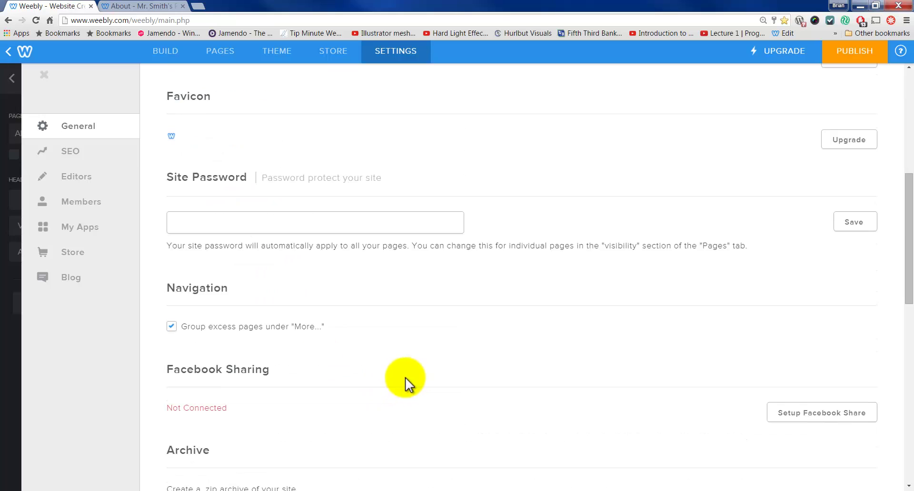
scroll(405, 377, "down", 10)
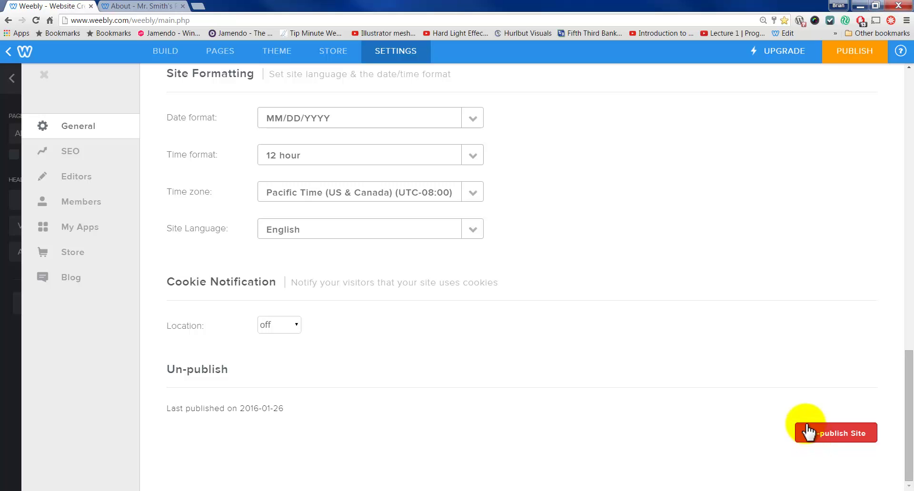
scroll(630, 304, "up", 15)
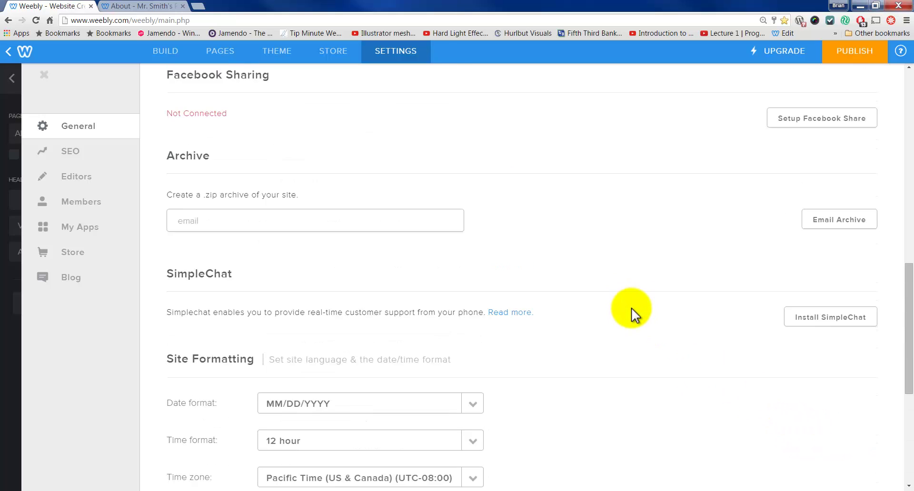
Close Settings to return to the 'All about me!' page settings in the Pages editor
left_click(42, 72)
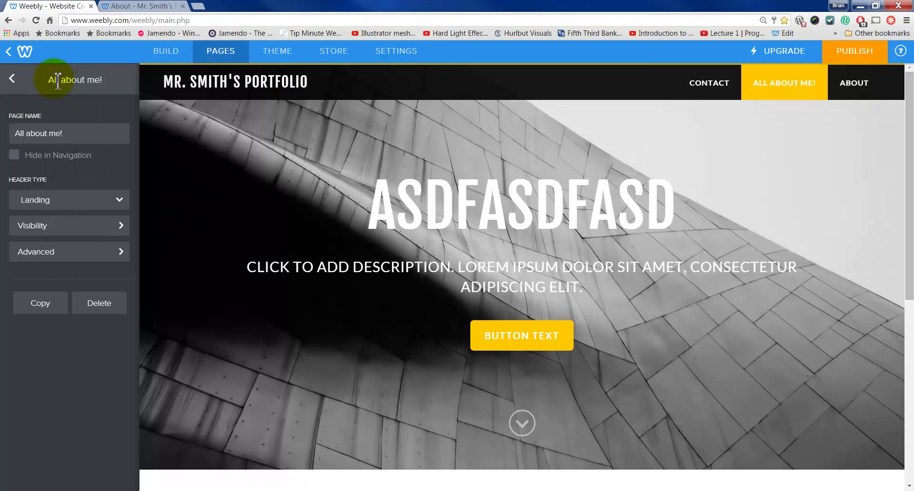